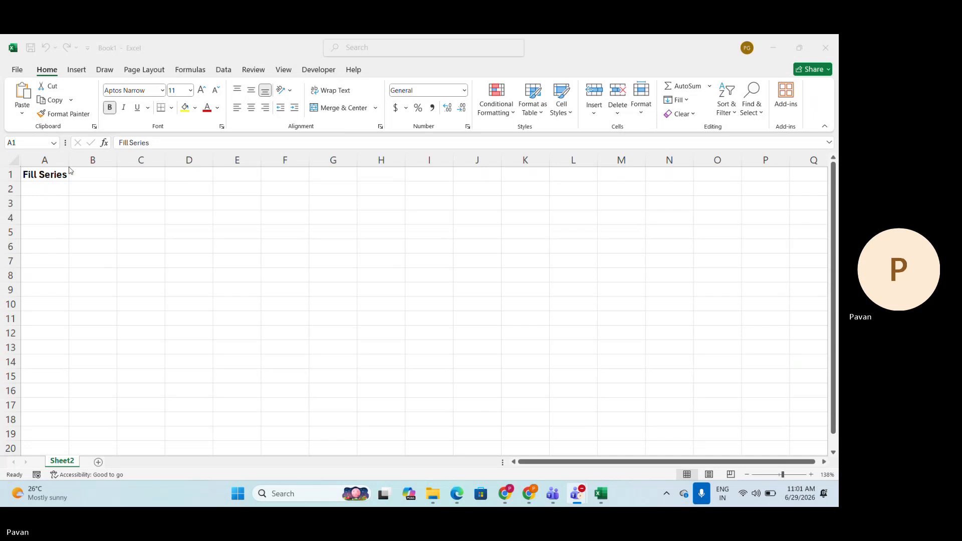
Enter the label Rows in cell C1 and Columns in cell C2.
click(132, 174)
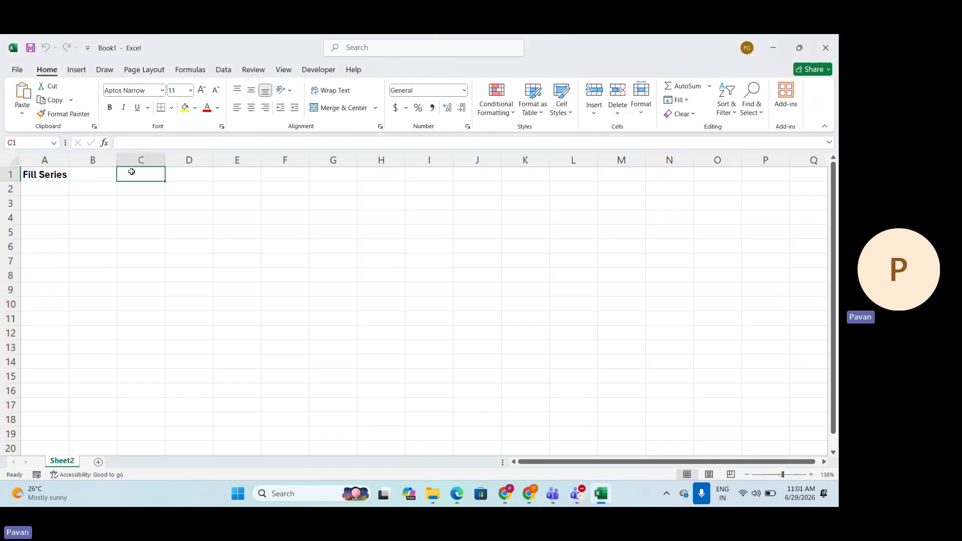
text(Rows)
key(Return)
text(Col)
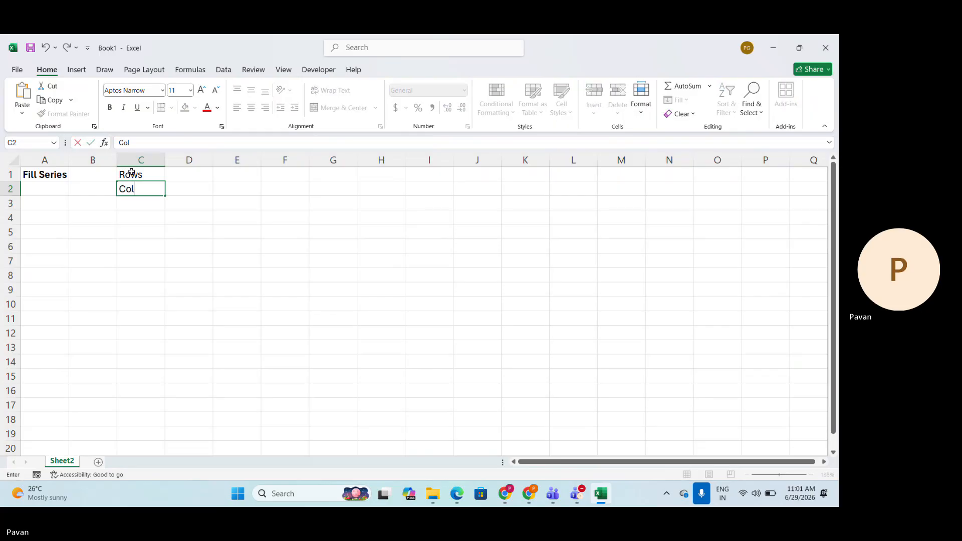
text(umns)
key(Return)
Enter a ROW formula in D1 that references the last cell of column D, D1048576.
click(131, 172)
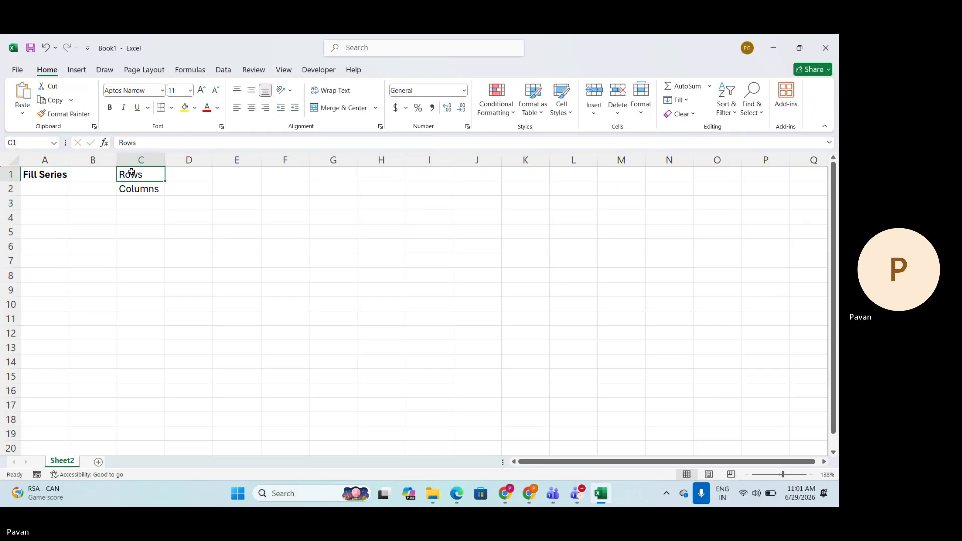
key(Right)
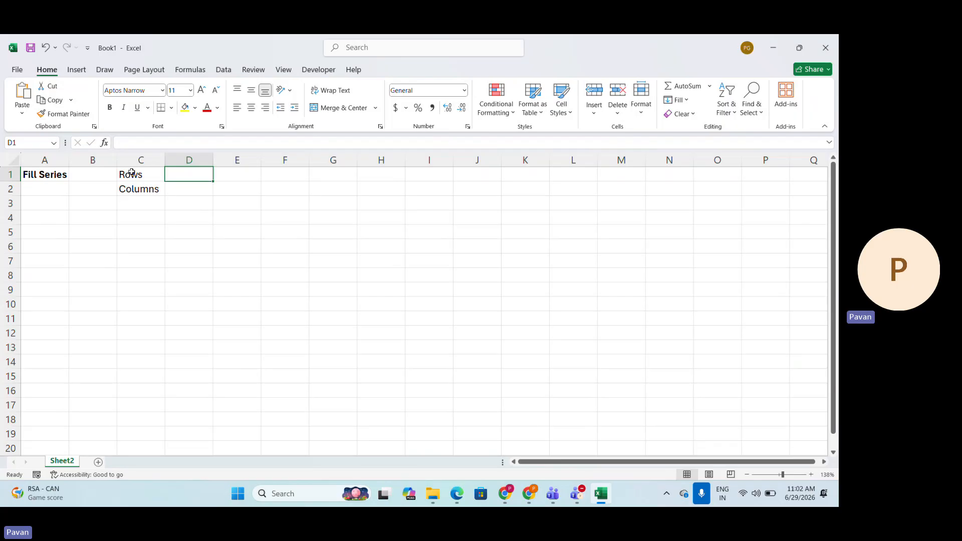
text(=row)
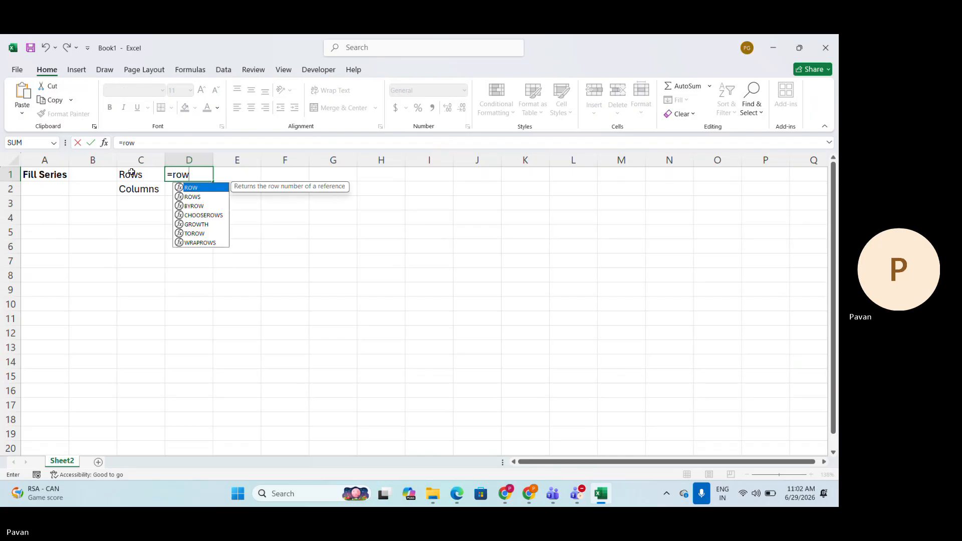
key(Tab)
key(ctrl+Down)
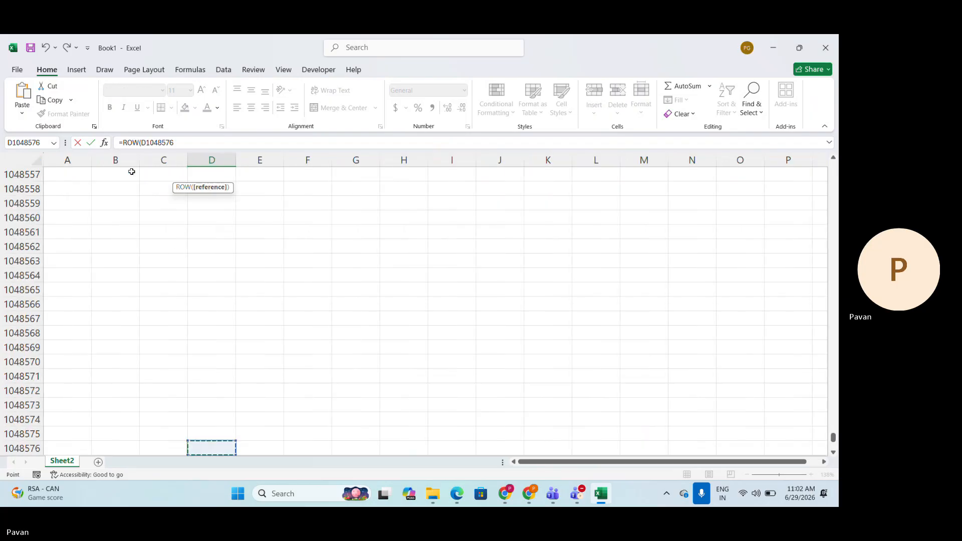
key(ctrl+Return)
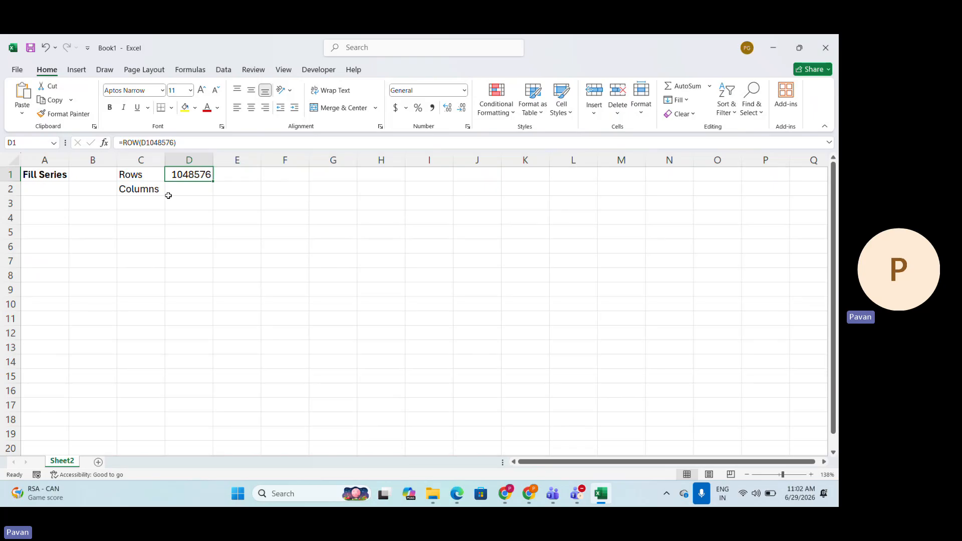
Enter a COLUMN formula in D2 that references the last cell of row 2, XFD2.
scroll(168, 195, up, 3)
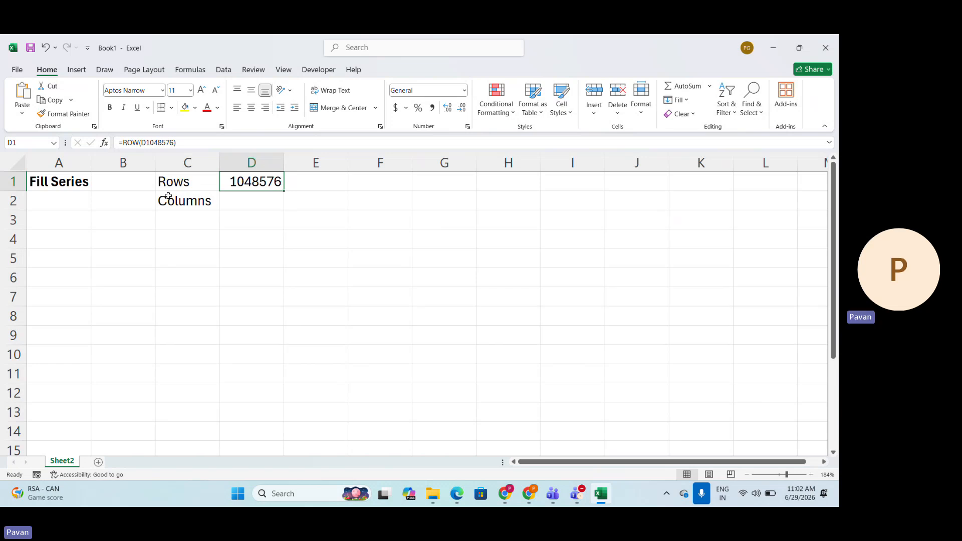
key(Down)
text(=colu)
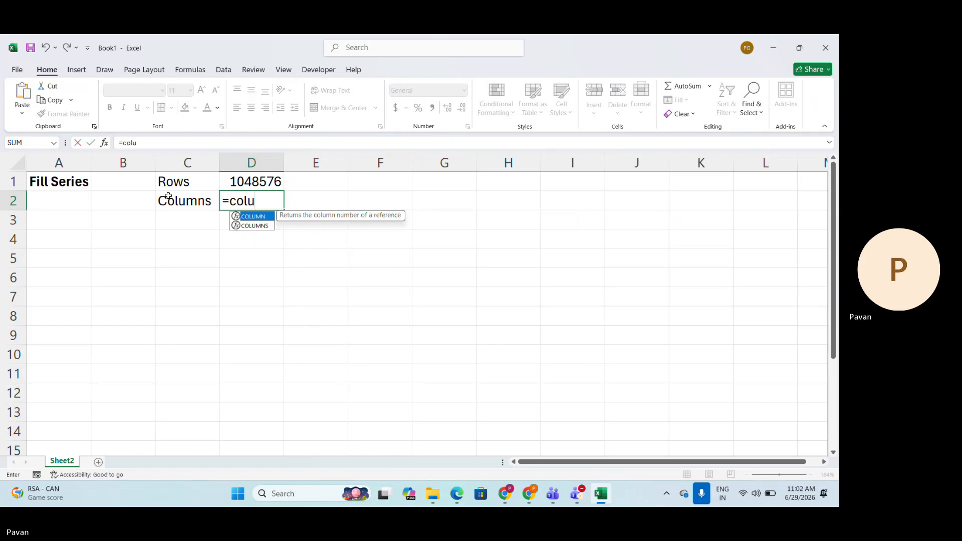
key(Tab)
key(ctrl+Right)
key(Return)
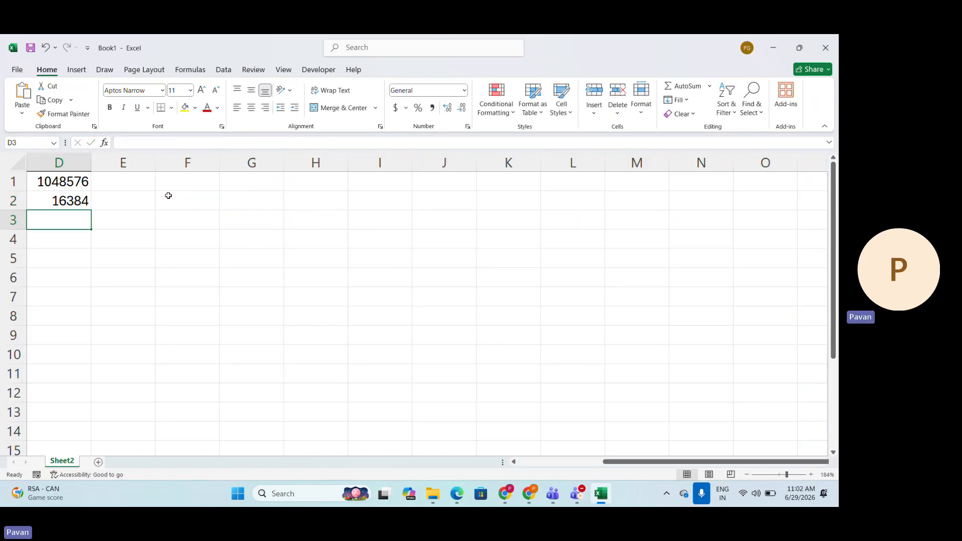
key(Up)
scroll(65, 203, left, 3)
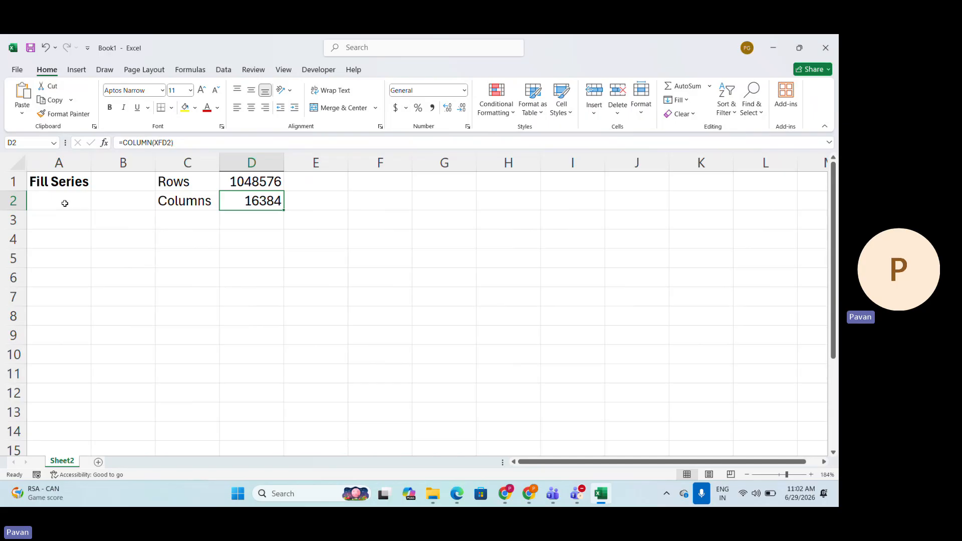
Select cell F1 and look over the file page, the insert commands and the home commands.
click(352, 181)
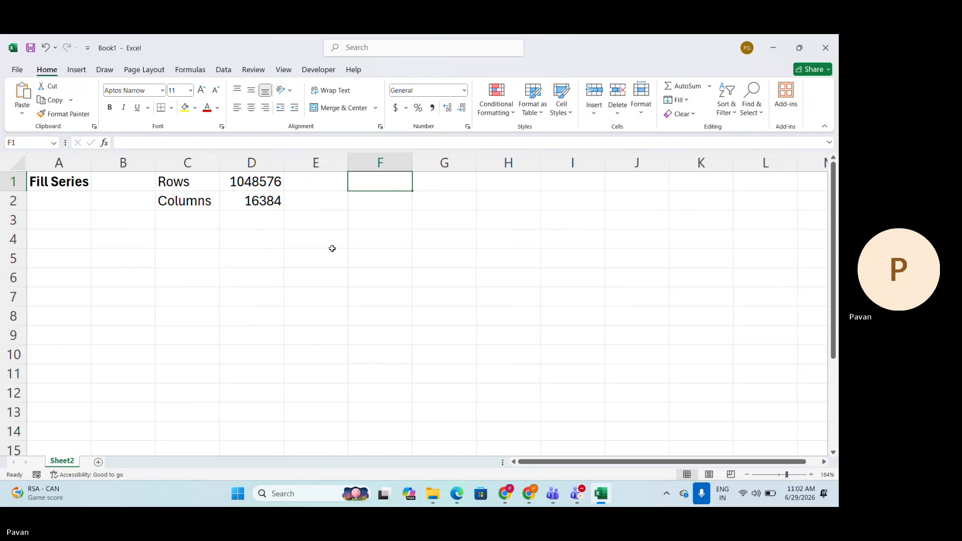
ctrl+scroll(332, 249, up, 2)
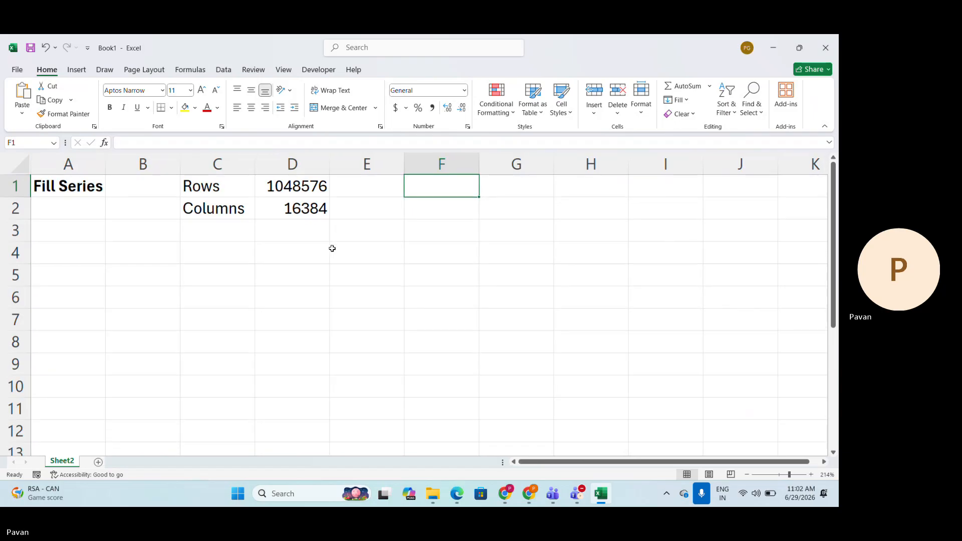
key(Right)
key(Left)
click(17, 71)
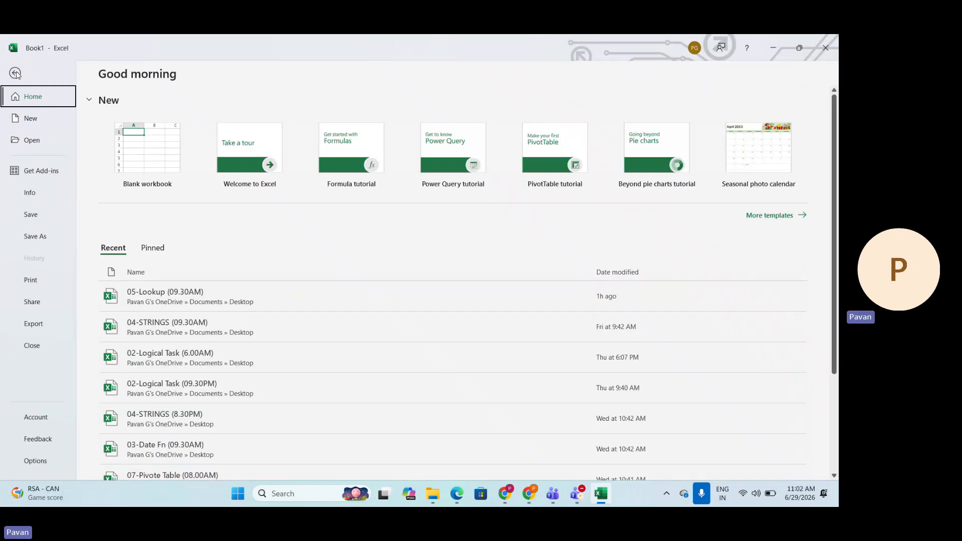
click(17, 74)
click(76, 70)
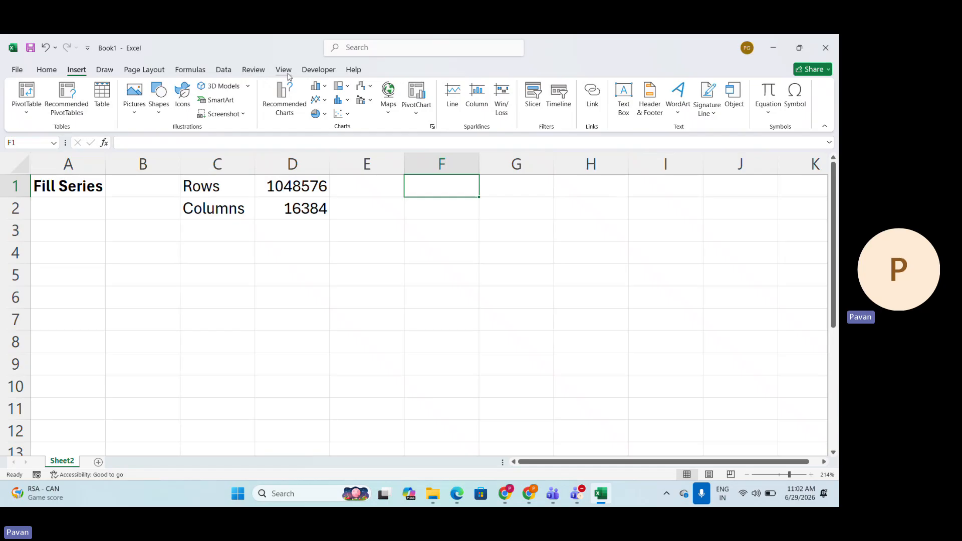
click(50, 79)
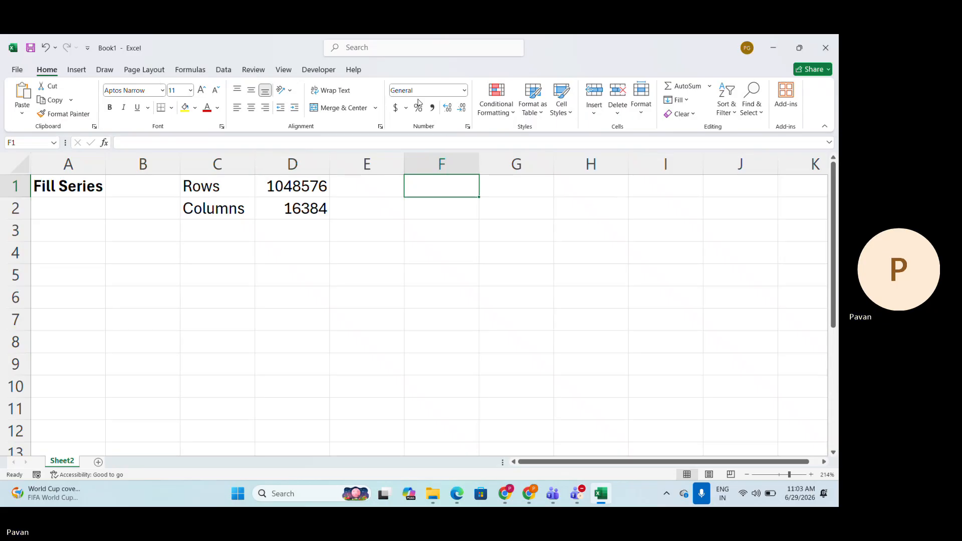
click(125, 144)
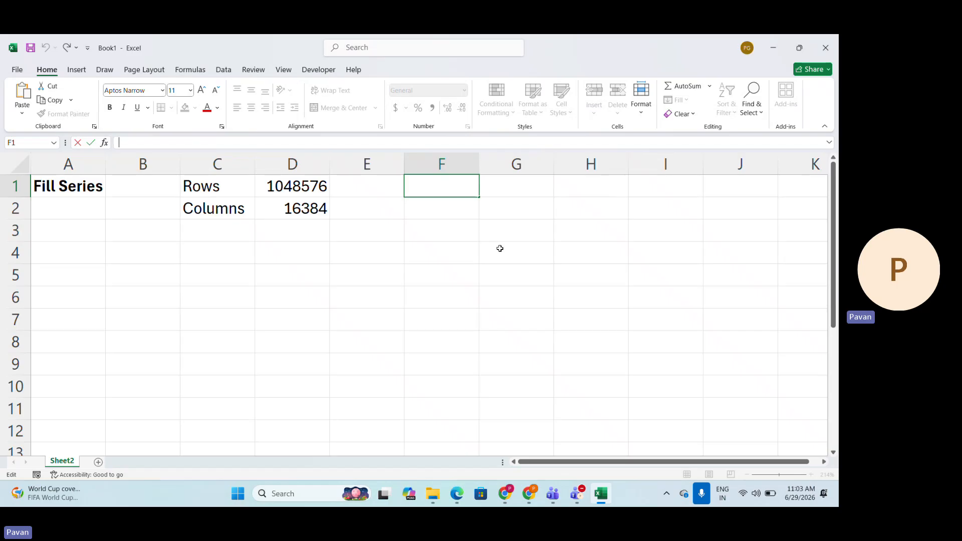
text(=su)
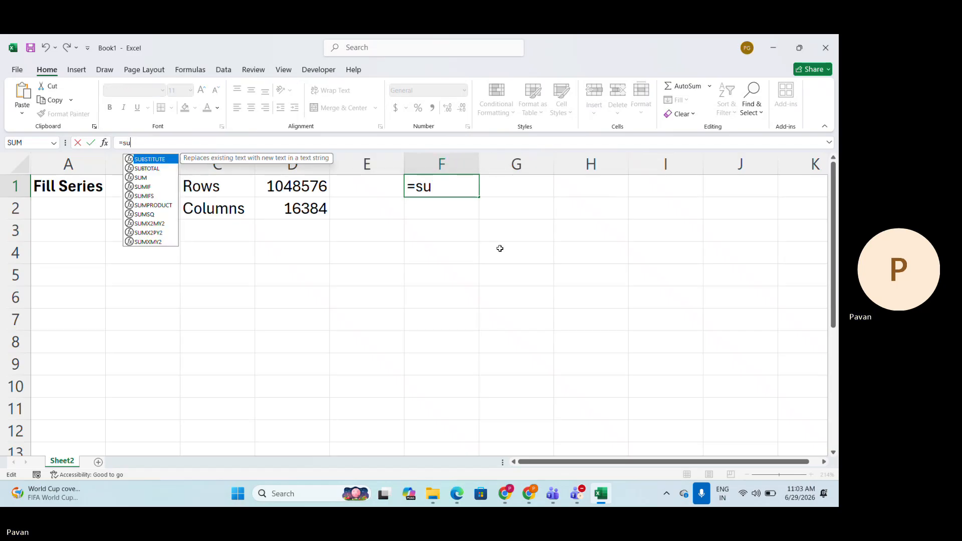
key(Tab)
key(BackSpace)
key(BackSpace)
key(BackSpace)
key(BackSpace)
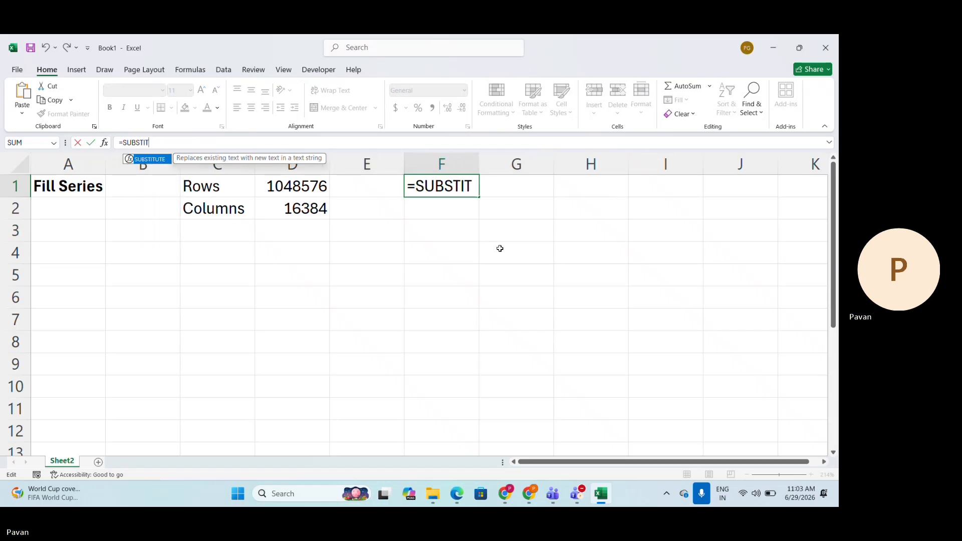
key(BackSpace)
key(Escape)
text(=)
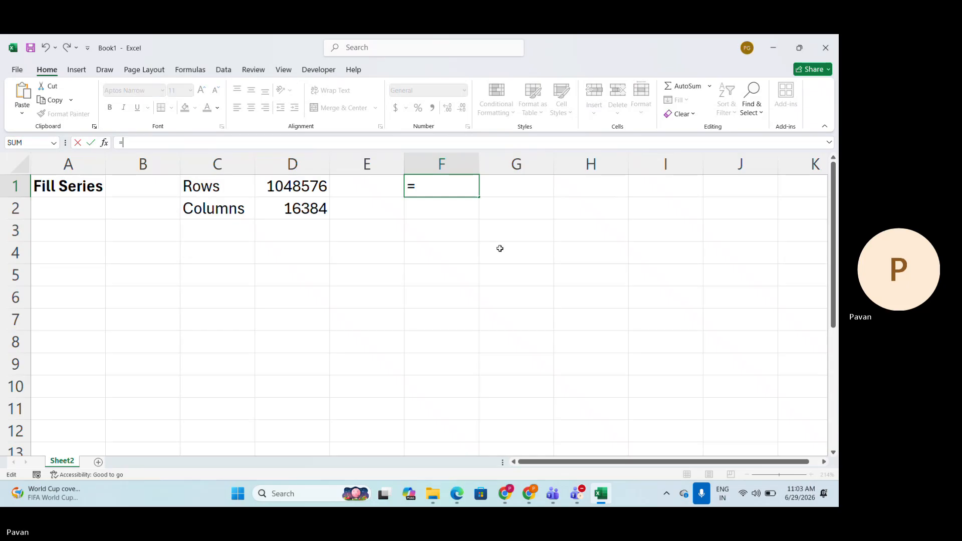
text(sum)
key(Tab)
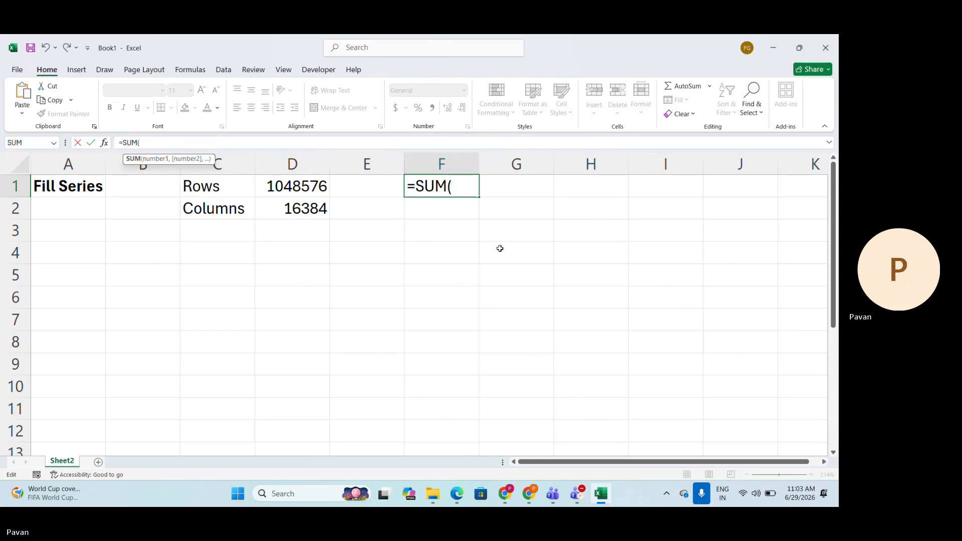
key(Escape)
Enter the formula =SUM(D1:D2) in cell F1 to add the row and column values.
text(=)
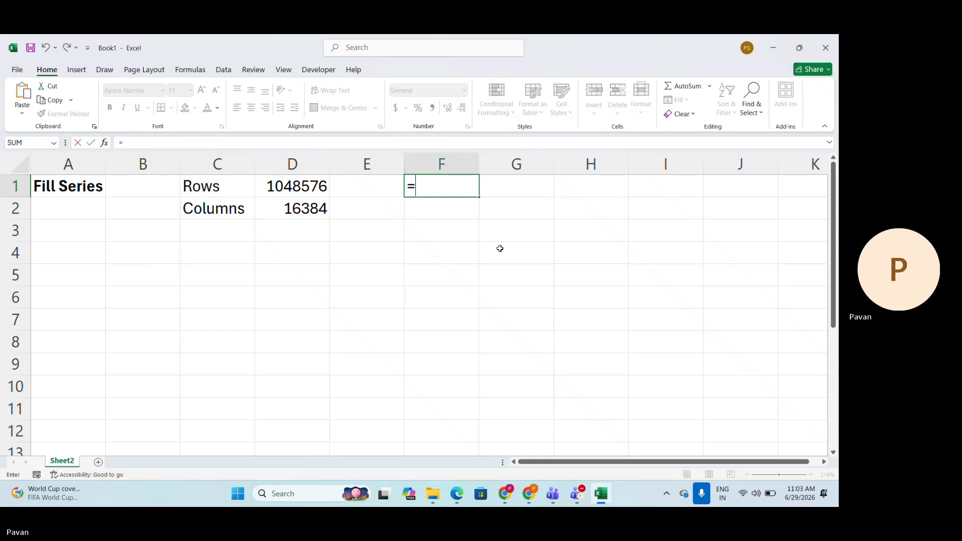
text(sum)
key(Tab)
key(Left)
key(Left)
key(shift+Down)
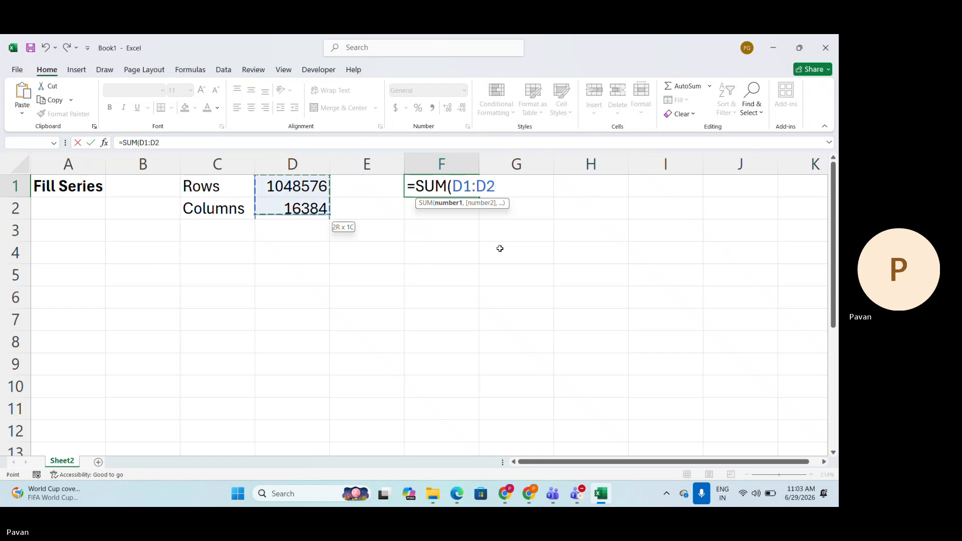
key(Return)
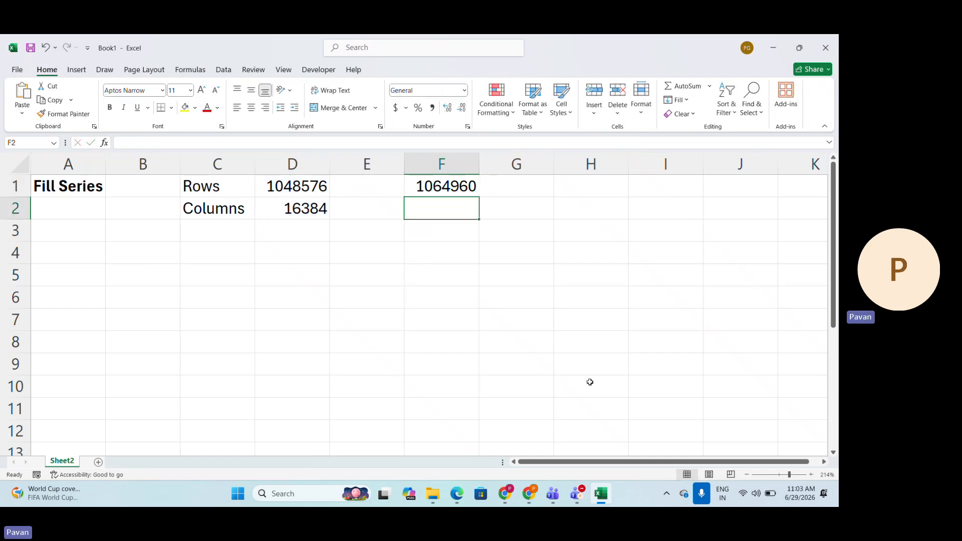
Inspect the formula and cell reference of F1 without changing them.
click(461, 186)
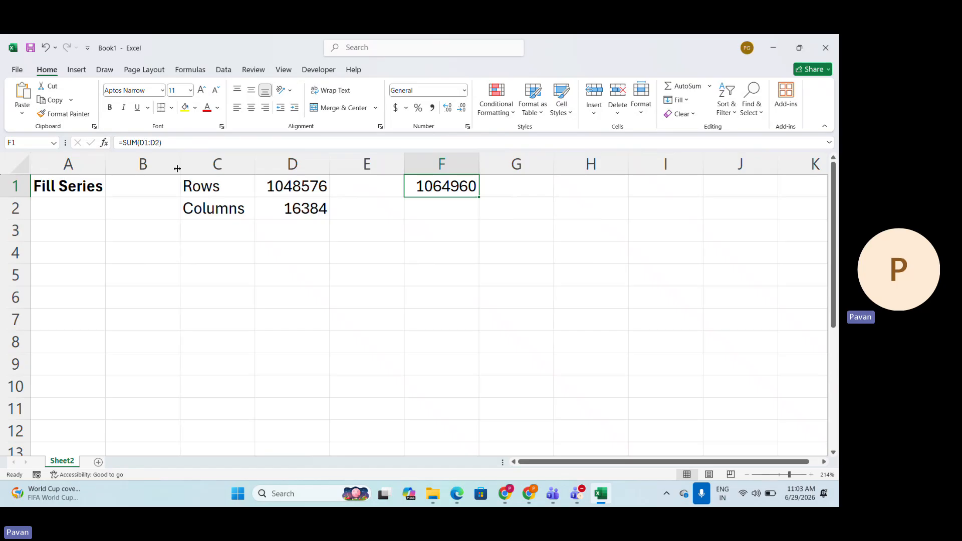
click(169, 146)
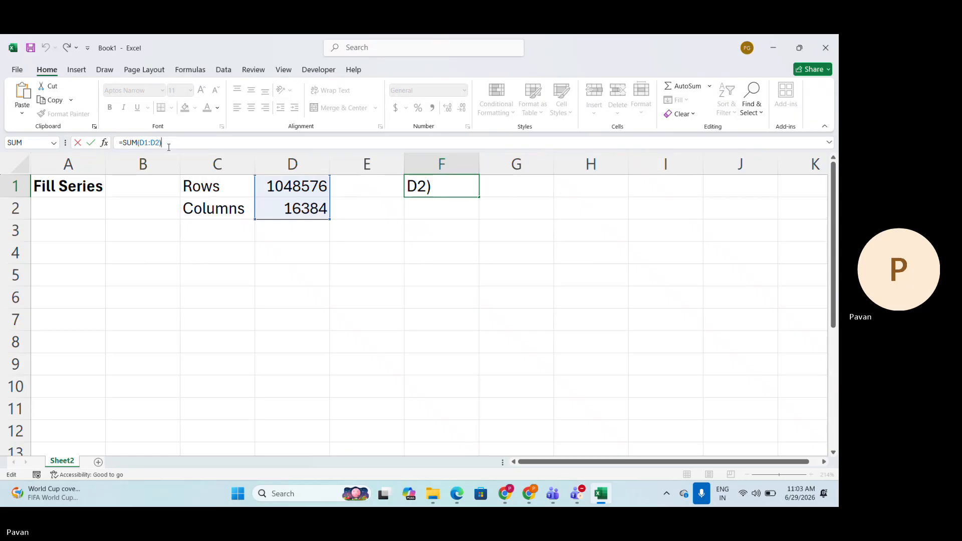
key(Escape)
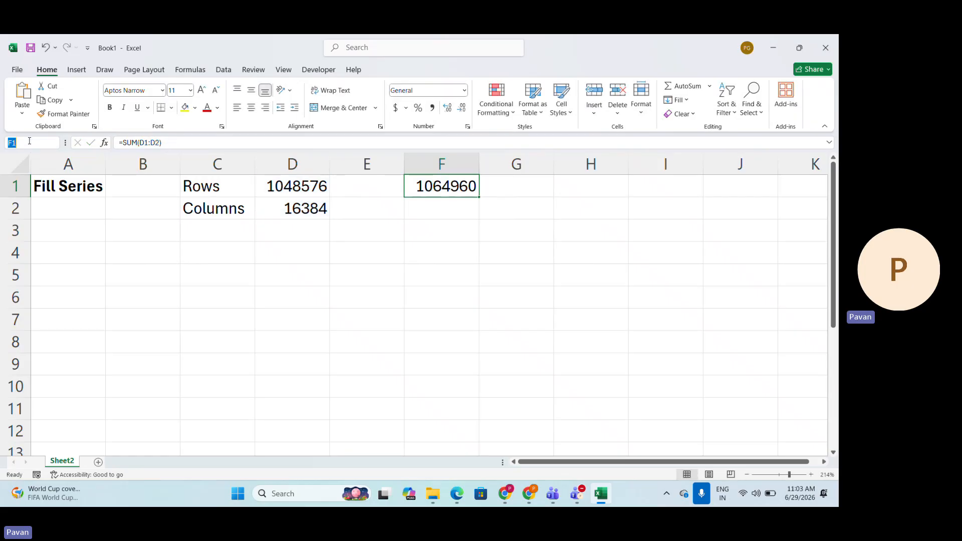
scroll(152, 328, down, 1)
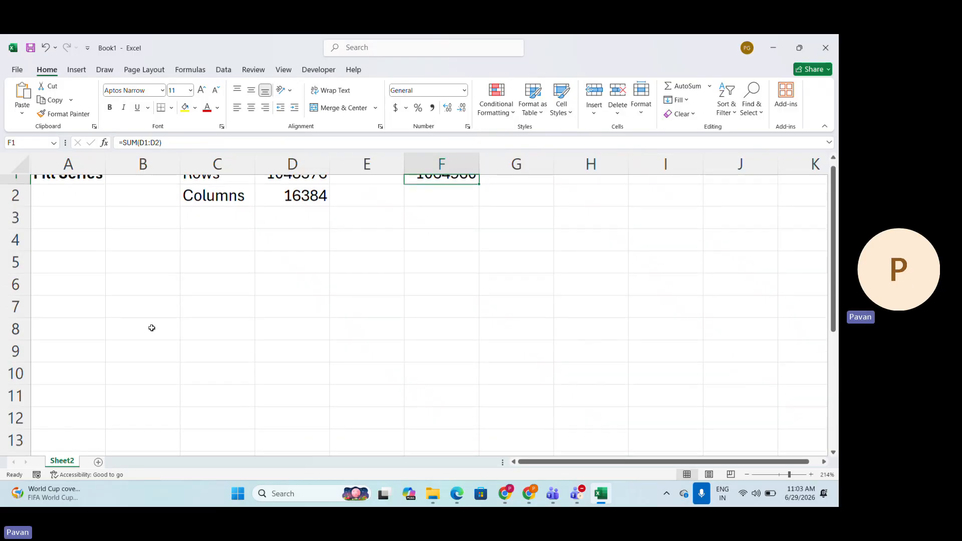
scroll(152, 328, up, 1)
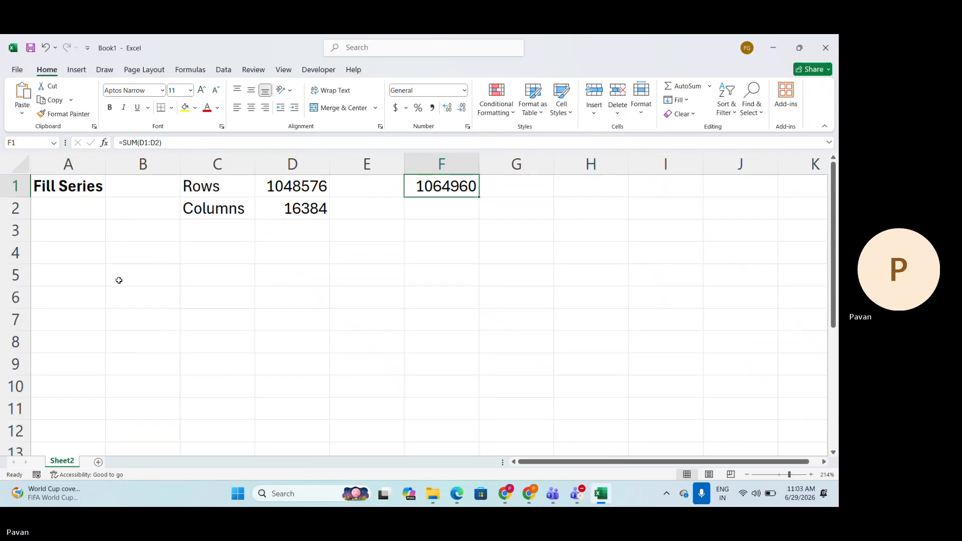
Select entire rows 4 through 8, starting from cell A4, and release the selection.
click(82, 251)
key(shift+space)
key(shift+Down)
key(shift+Down)
key(shift+Down)
key(shift+Down)
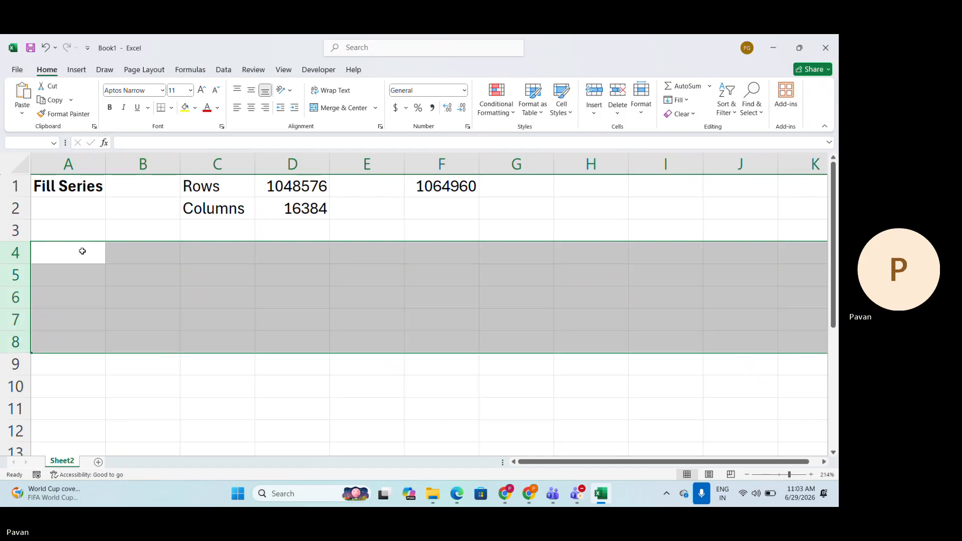
key(Up)
key(Right)
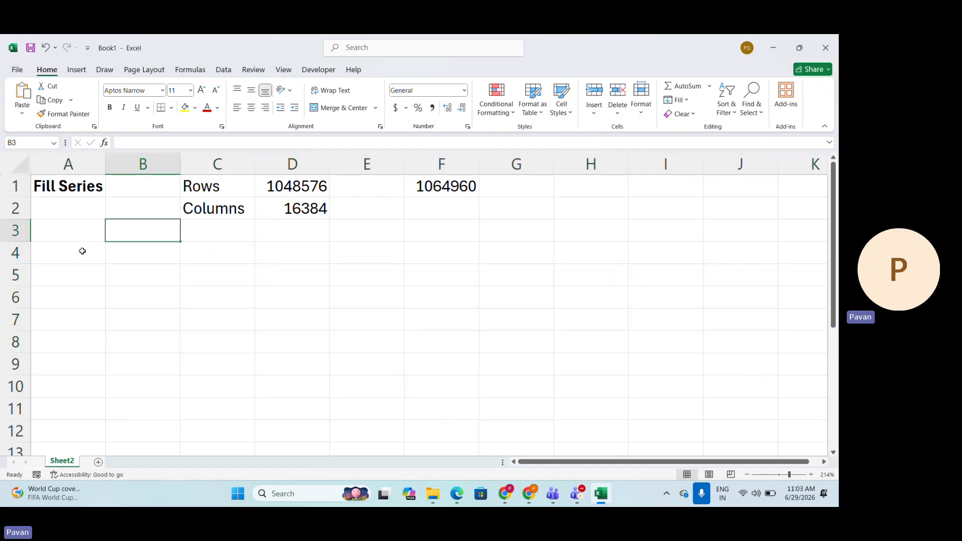
Select entire columns B through F, starting from cell B3, and release the selection.
key(ctrl+space)
key(shift+Right)
key(shift+Right)
key(shift+Right)
key(shift+Right)
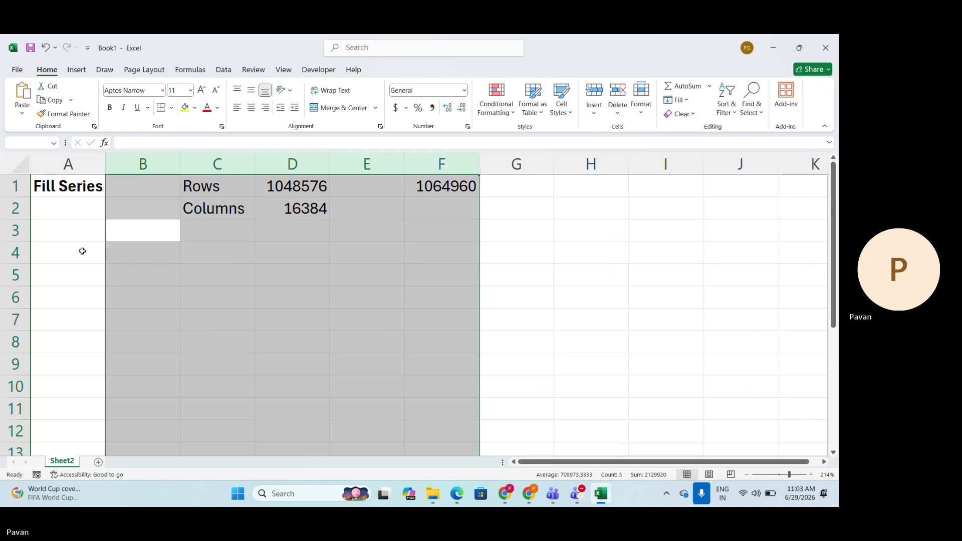
key(Down)
key(Down)
key(Up)
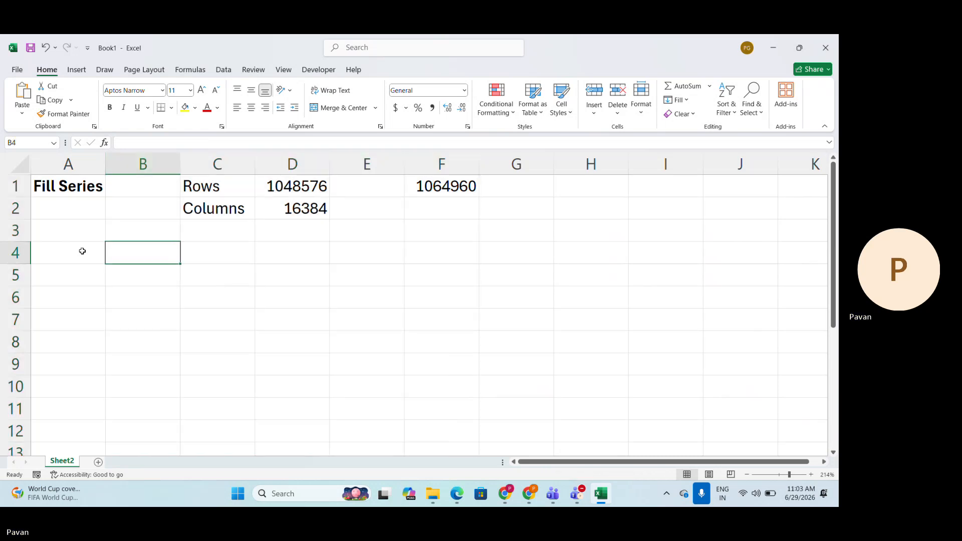
key(Up)
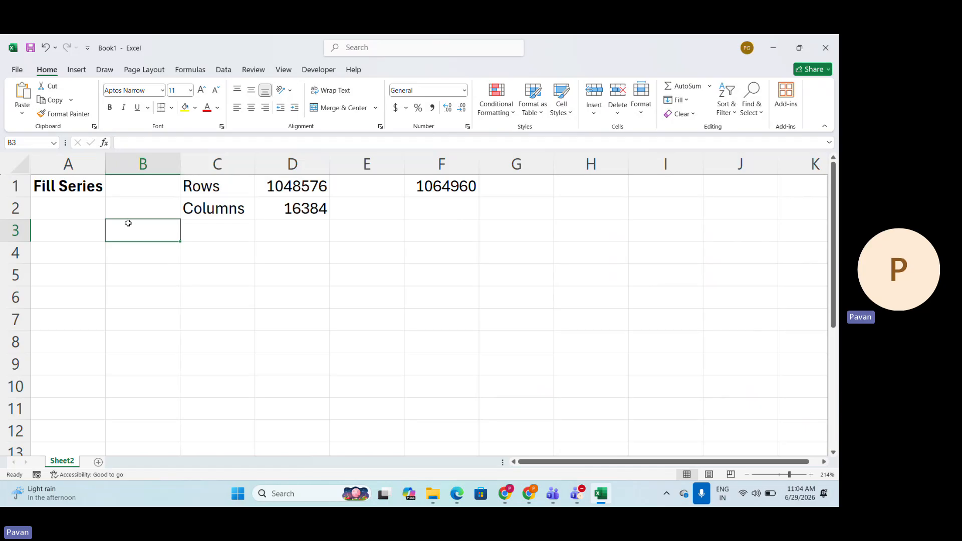
Select the whole of row 3, and from cell B3 select the whole of column B.
click(15, 232)
mouse_move(15, 231)
mouse_down()
mouse_move(15, 275)
mouse_move(15, 231)
mouse_up()
key(Right)
key(ctrl+space)
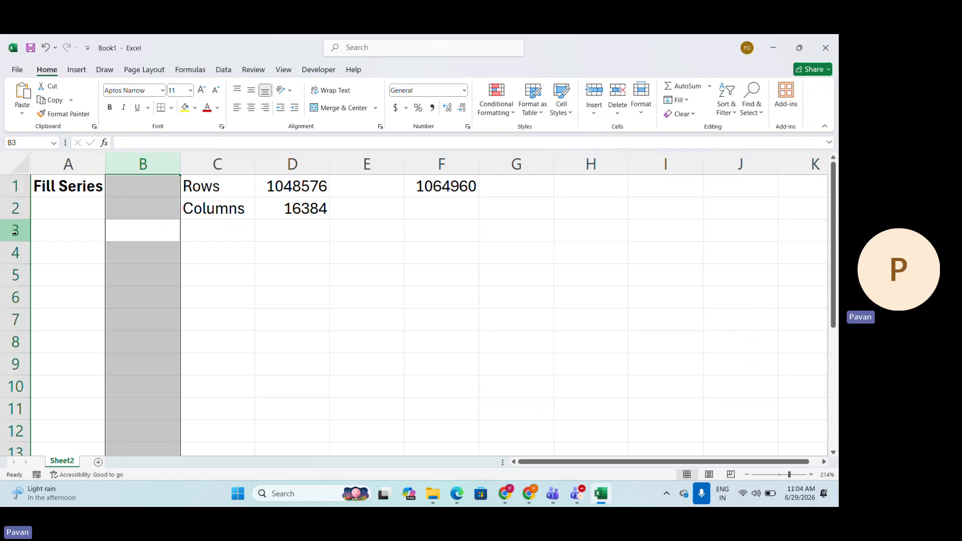
Extend the whole-column selection from column B through column F, and release it by moving to cell A3.
key(shift+Right)
key(shift+Right)
key(shift+Right)
key(shift+Right)
key(Left)
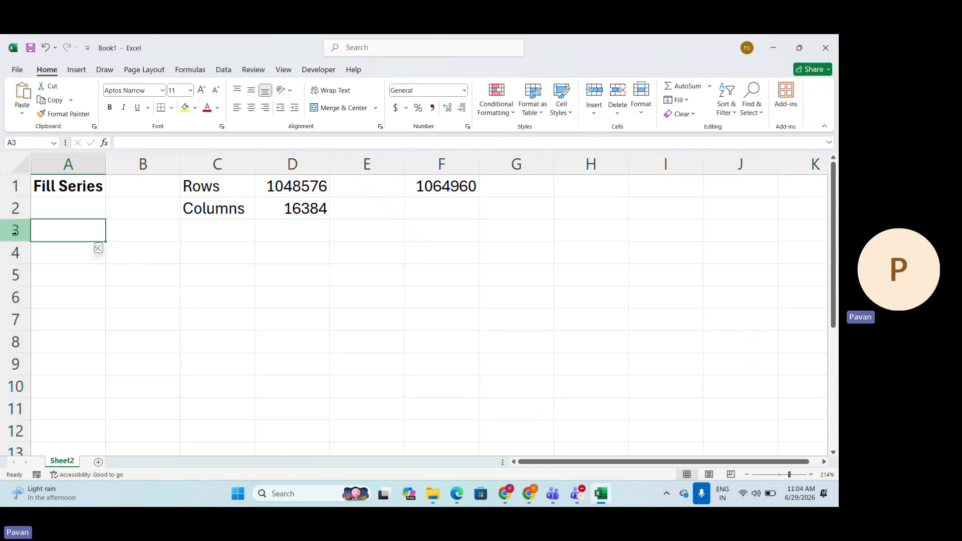
Select entire rows 3 through 6, starting from cell A3, and release the selection by moving to cell B3.
key(shift+space)
key(shift+Down)
key(shift+Down)
key(shift+Down)
key(Right)
Select entire columns B through E, starting from cell B3, and release the selection.
key(ctrl+space)
key(shift+Right)
key(shift+Right)
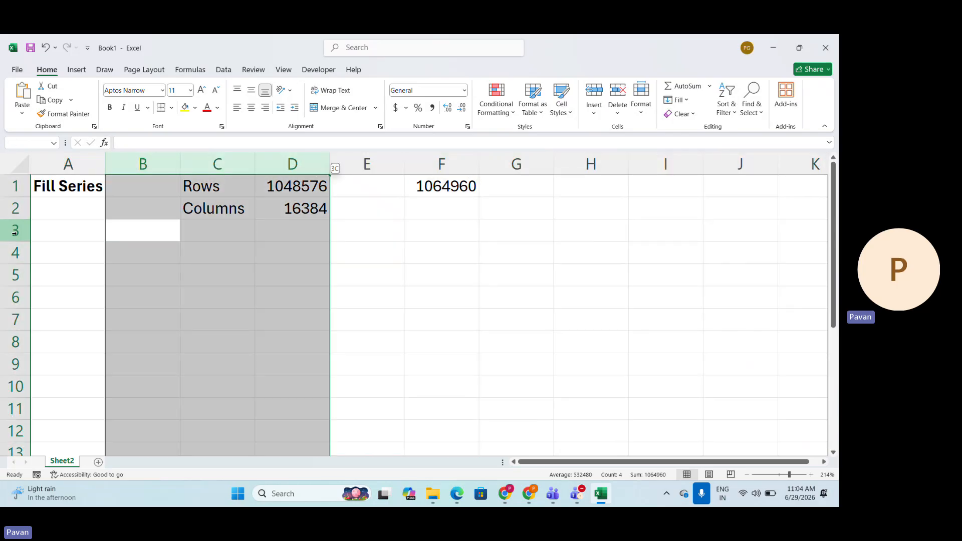
key(shift+Right)
key(Up)
key(Down)
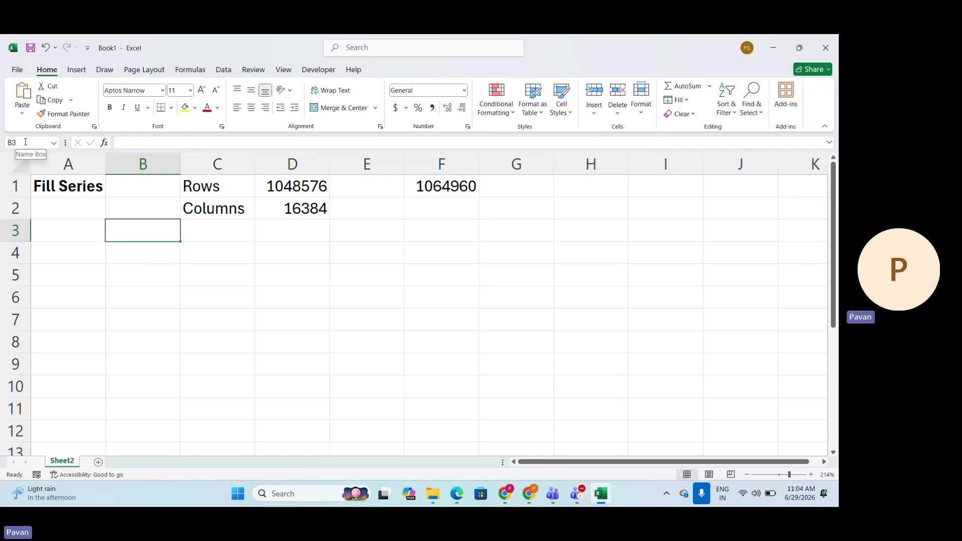
Clear the SUM formula from cell F1.
click(533, 225)
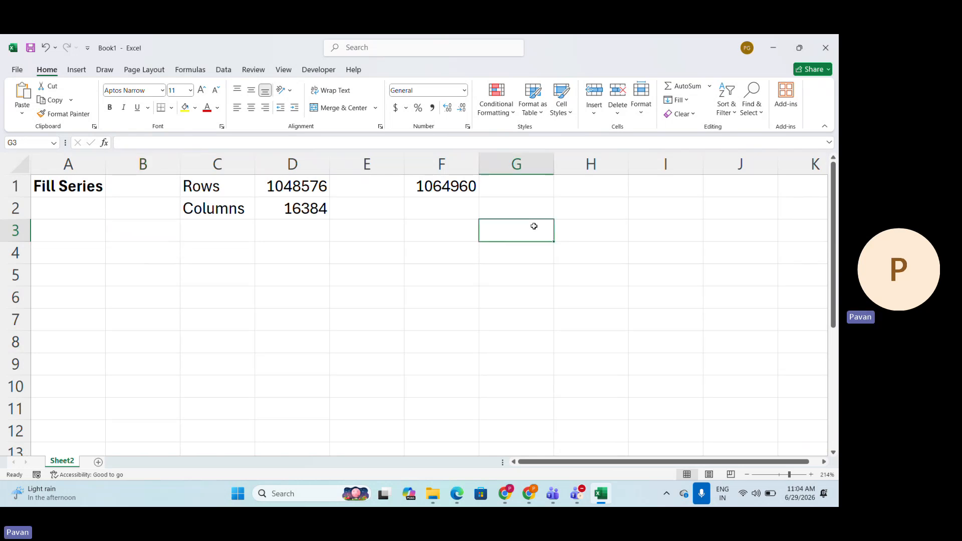
click(472, 364)
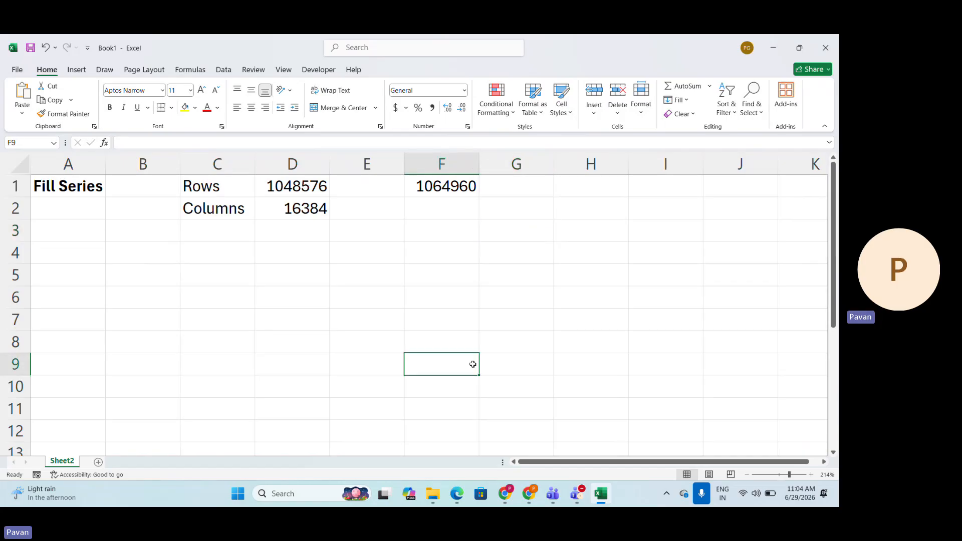
click(447, 186)
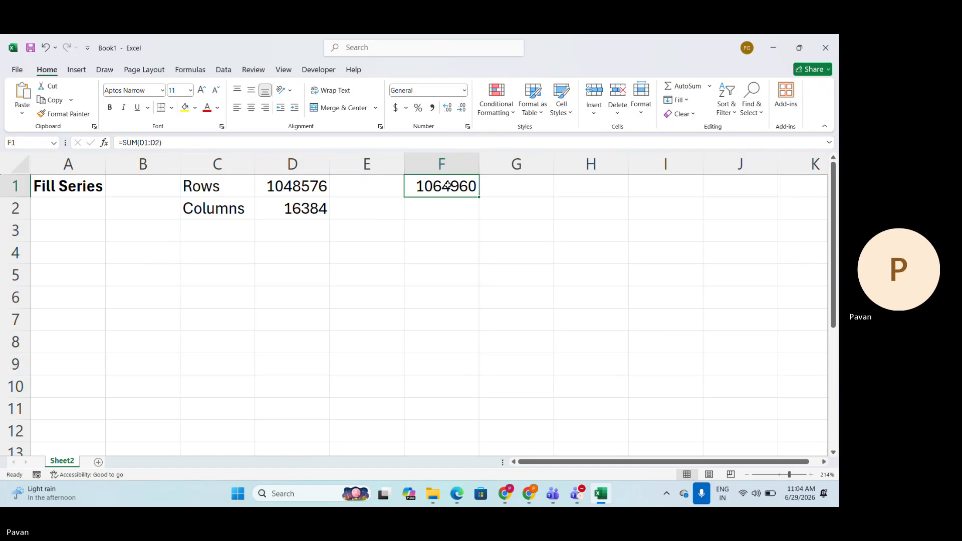
key(Delete)
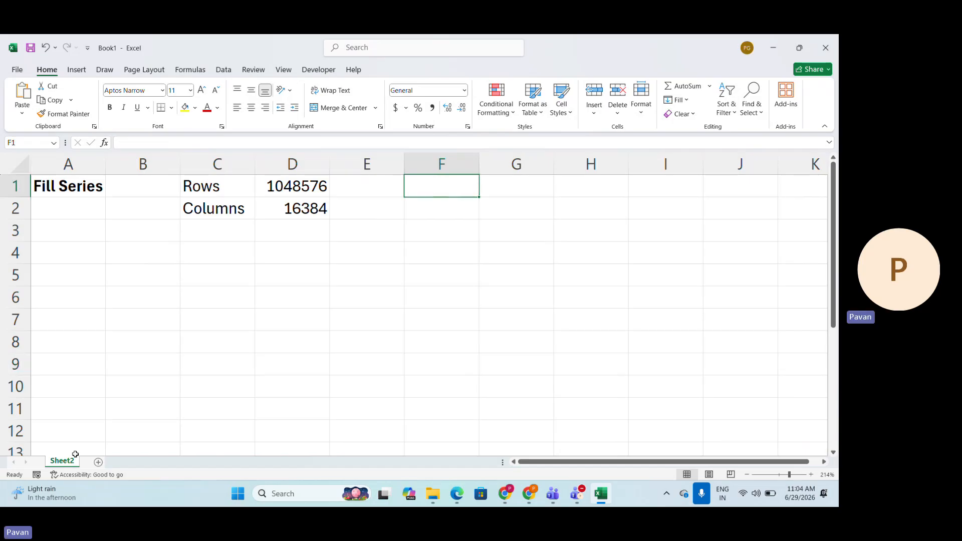
Rename the worksheet as Full Series.
key(alt+h)
text(or)
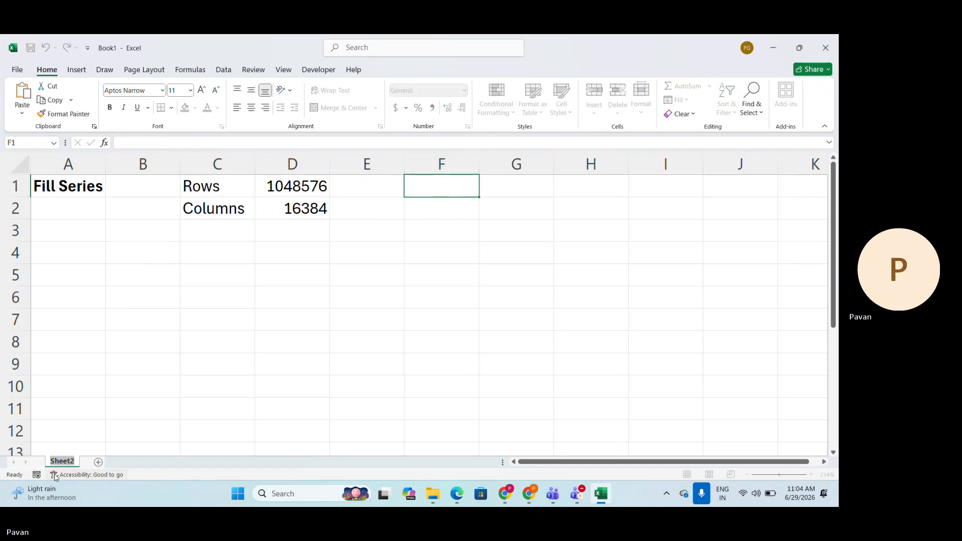
text(Fulll S)
key(BackSpace)
key(BackSpace)
key(BackSpace)
text(Series)
key(Return)
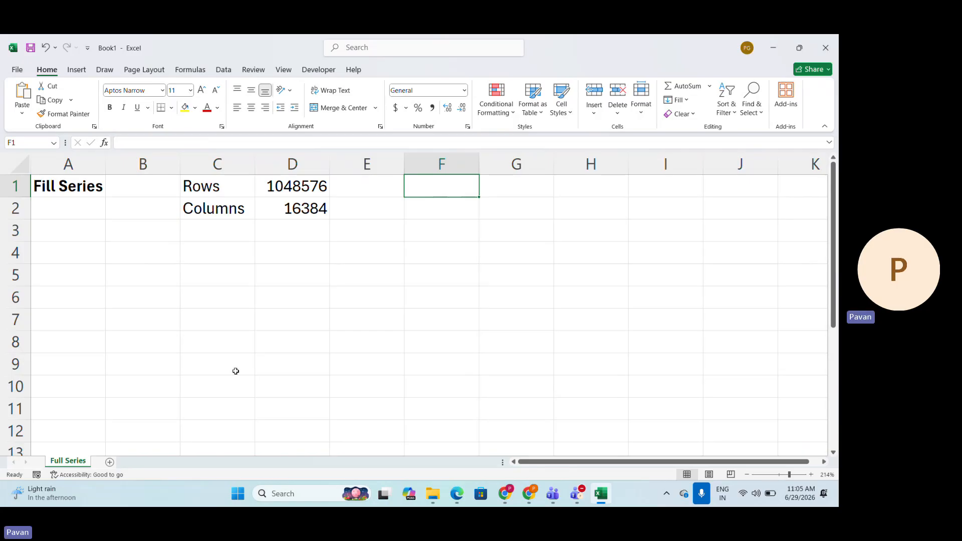
key(Right)
key(Left)
key(Left)
key(Left)
key(Left)
key(Left)
key(Left)
key(Right)
key(Right)
key(Right)
key(Right)
key(Right)
Enter 1 in cell F1 as the starting value of the series.
text(1)
key(Return)
key(Up)
Extend the selection from cell F1 down to F13, and release it.
key(shift+Down)
key(shift+Down)
key(shift+Down)
key(shift+Down)
key(shift+Down)
key(shift+Down)
key(shift+Down)
key(shift+Down)
key(shift+Down)
key(shift+Down)
key(shift+Down)
key(shift+Down)
key(Up)
Enter 2 in cell F2 and 4 in cell F3, and clear cell F3 again.
key(Return)
text(2)
key(Return)
text(4)
key(Return)
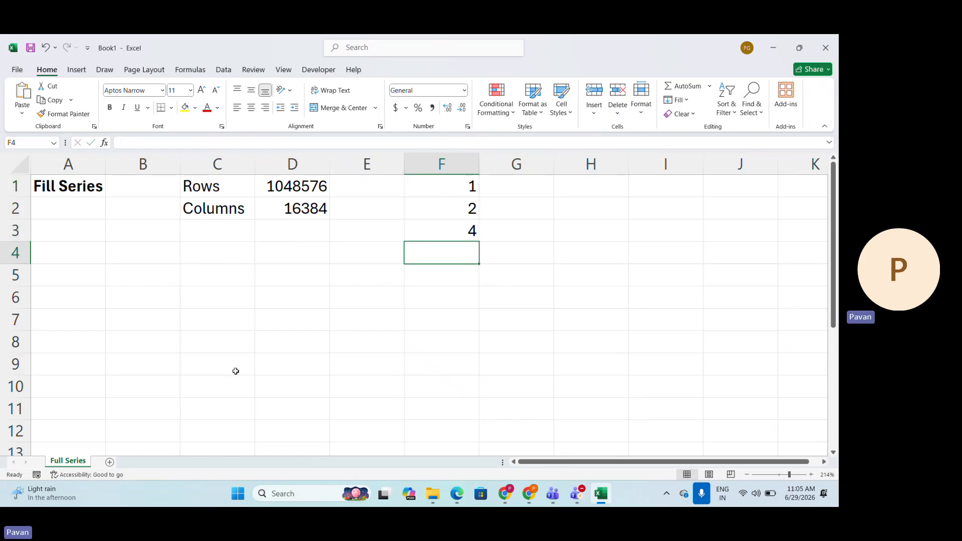
key(Up)
key(Delete)
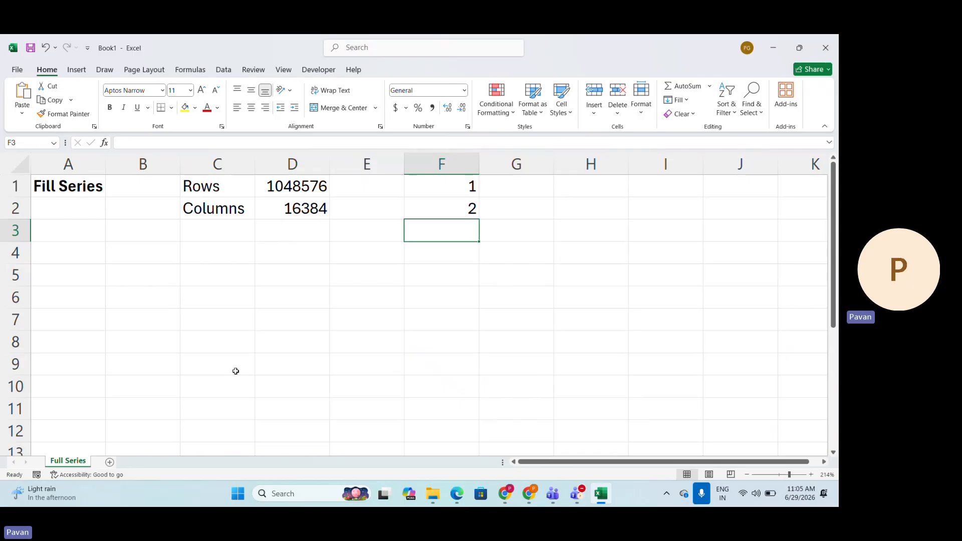
Extend the 1, 2 pattern from cells F1:F2 down to cell F10 with the fill handle.
key(Up)
key(Up)
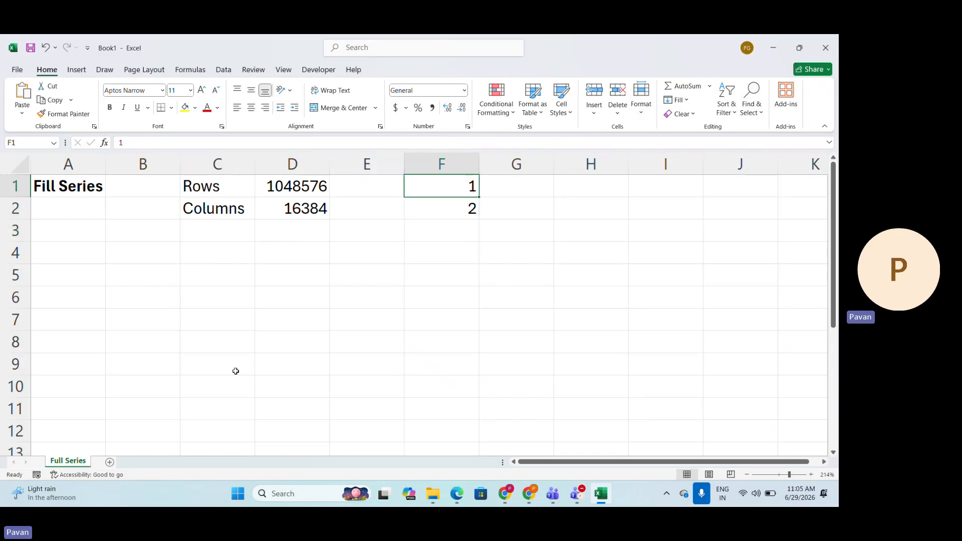
key(shift+Down)
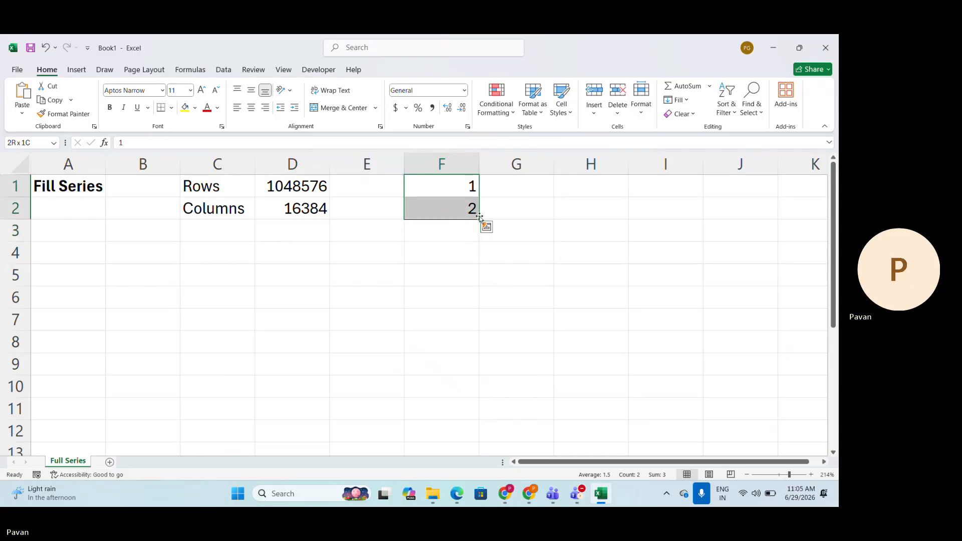
drag(479, 220, 471, 404)
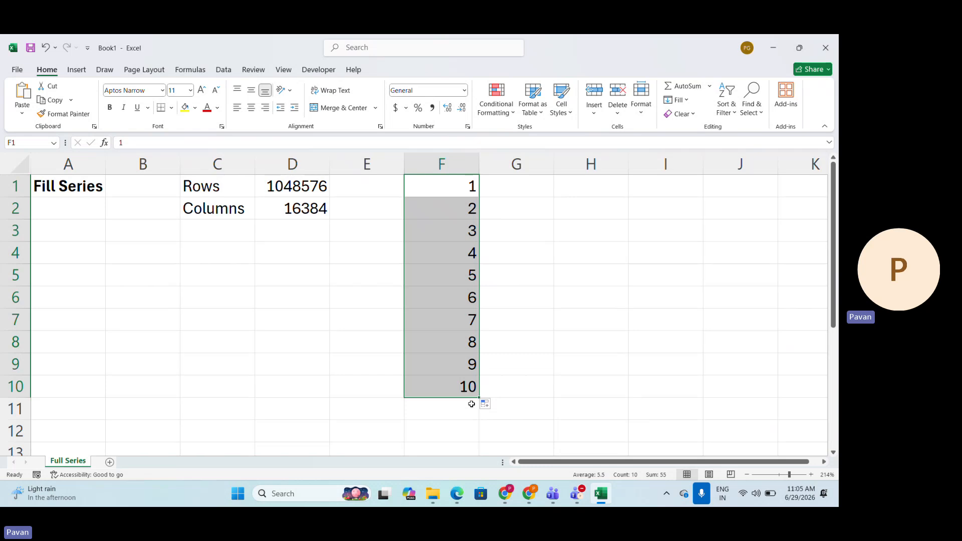
Clear cells F2 through F10, keeping only the starting value in F1.
key(Up)
key(Down)
key(ctrl+shift+Down)
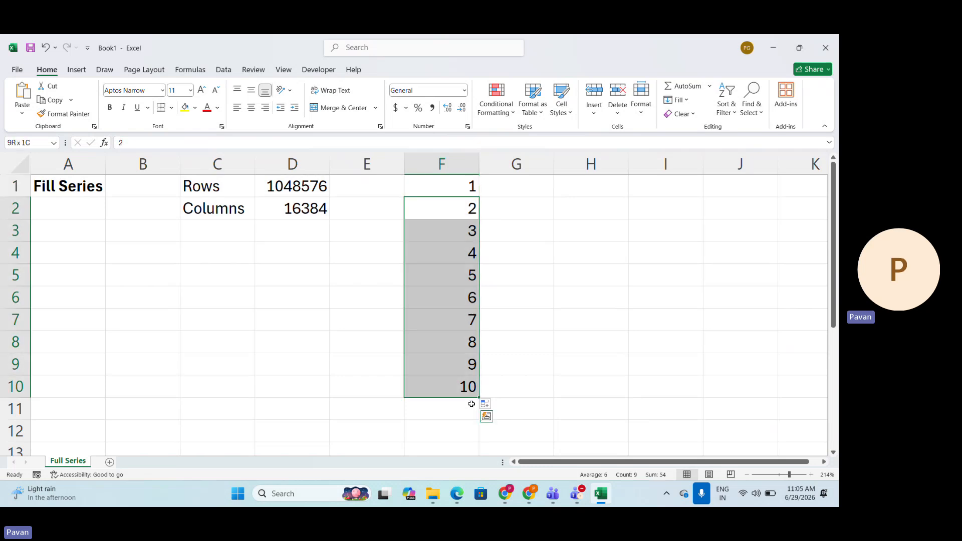
key(Delete)
Fill a linear series down column F from F1, with Series in Columns and stop value 100, and check its end.
key(Up)
key(alt)
key(h)
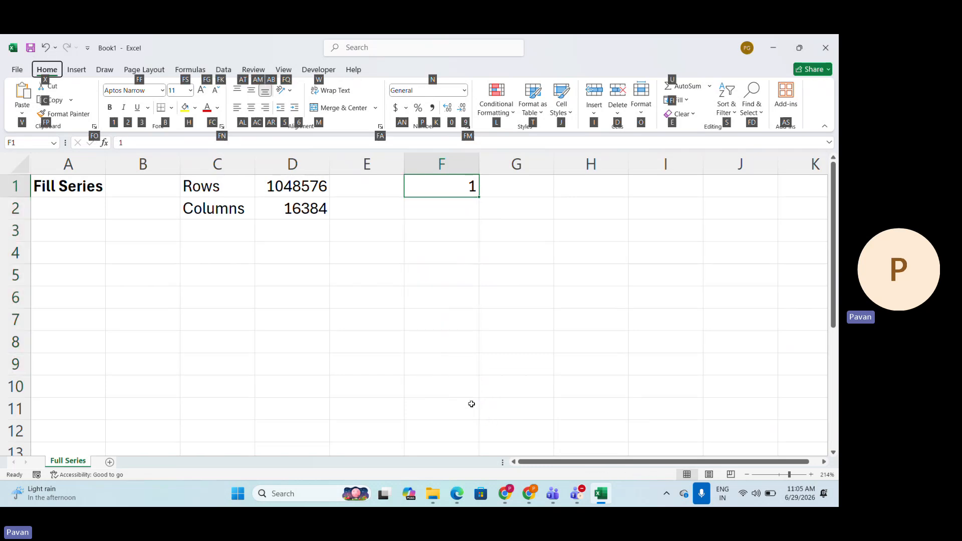
key(f)
key(i)
key(s)
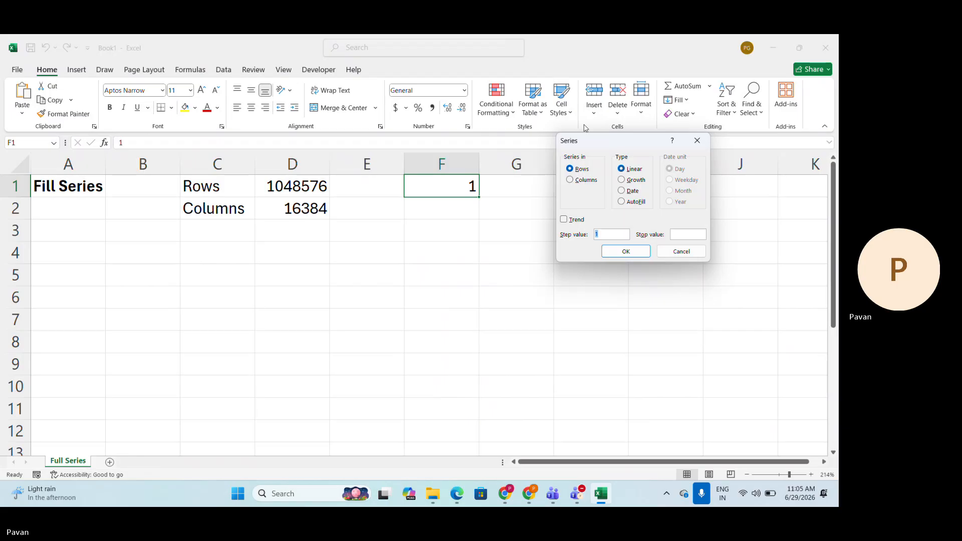
drag(605, 140, 556, 84)
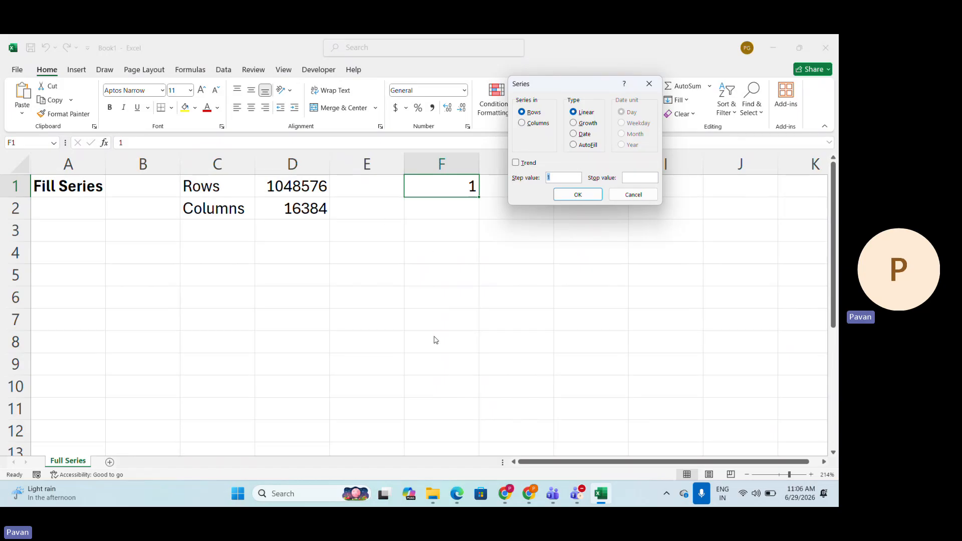
key(alt+c)
key(alt+o)
text(100)
key(Return)
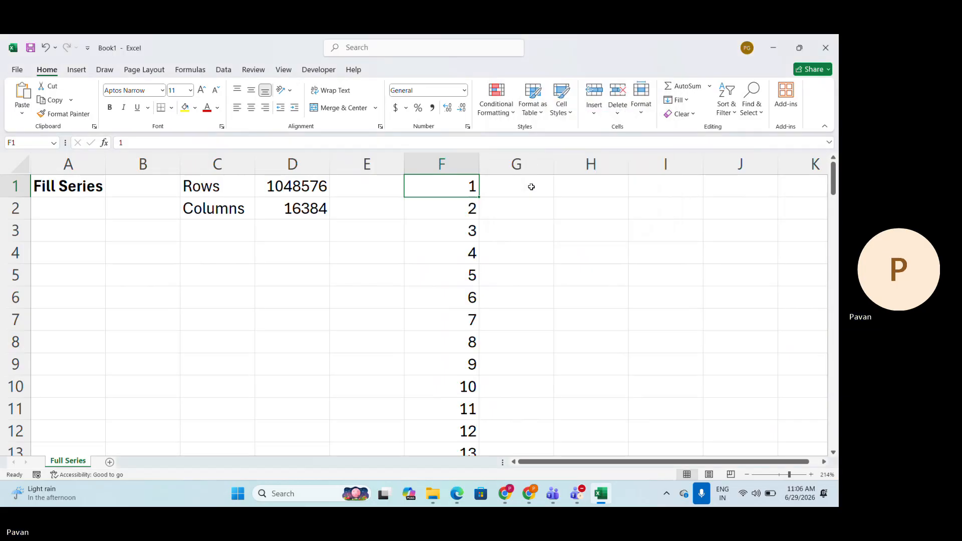
key(ctrl+Down)
key(ctrl+Up)
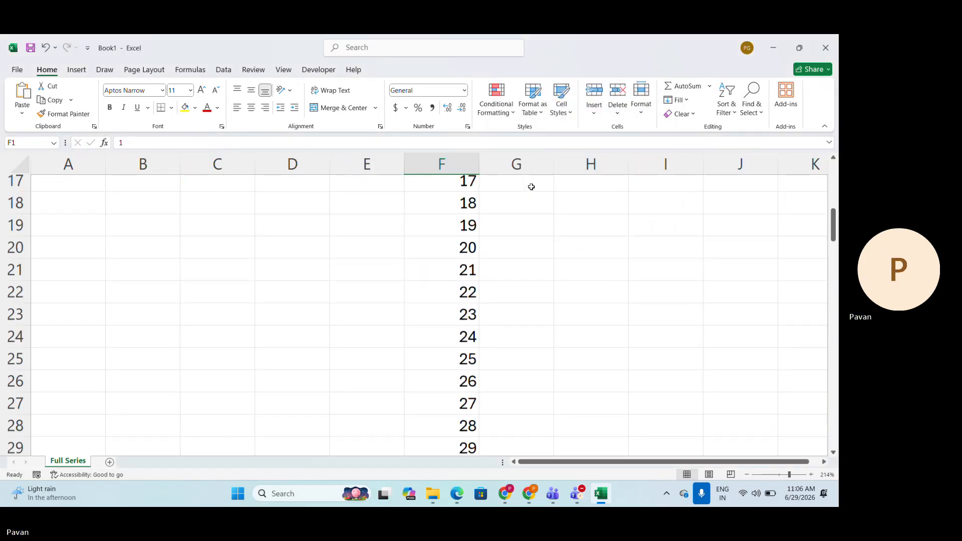
Note the fill series shortcut sequence in cells G1 through G4 as Alt, H, Fi and S.
click(531, 186)
double_click(531, 187)
text(Alt)
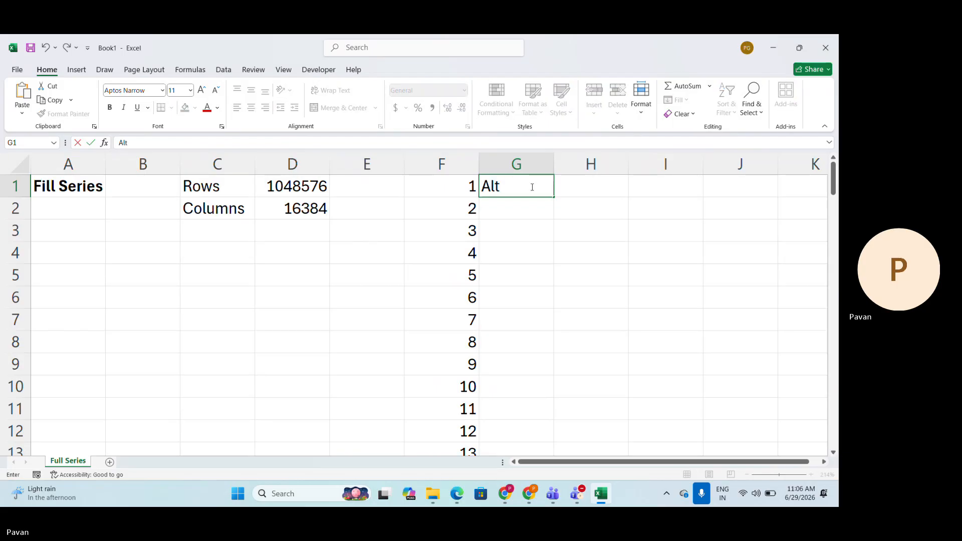
key(Return)
text(H)
key(Return)
text(F)
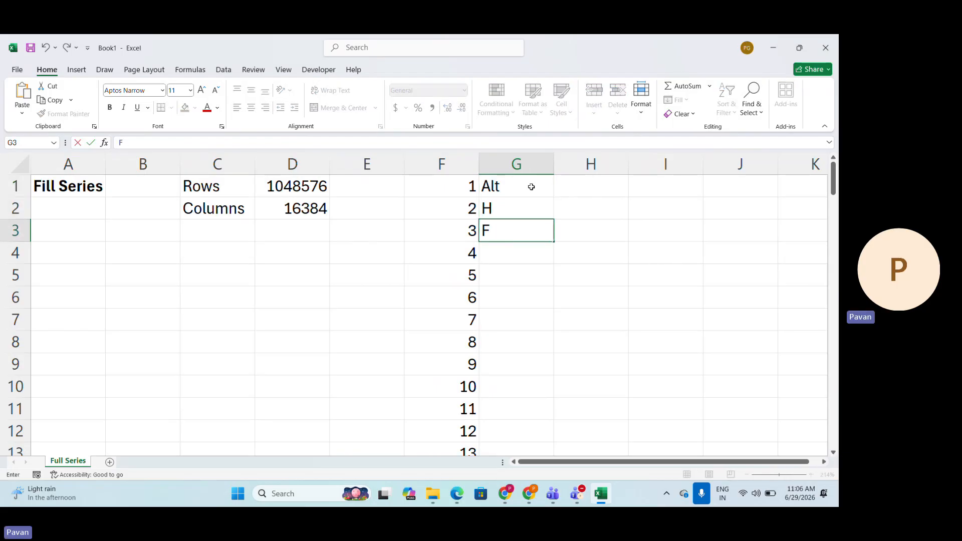
text(i)
key(Return)
text(S)
key(Return)
Enter the note L-Linear(+) in cell G6, leaving G5 blank.
key(Return)
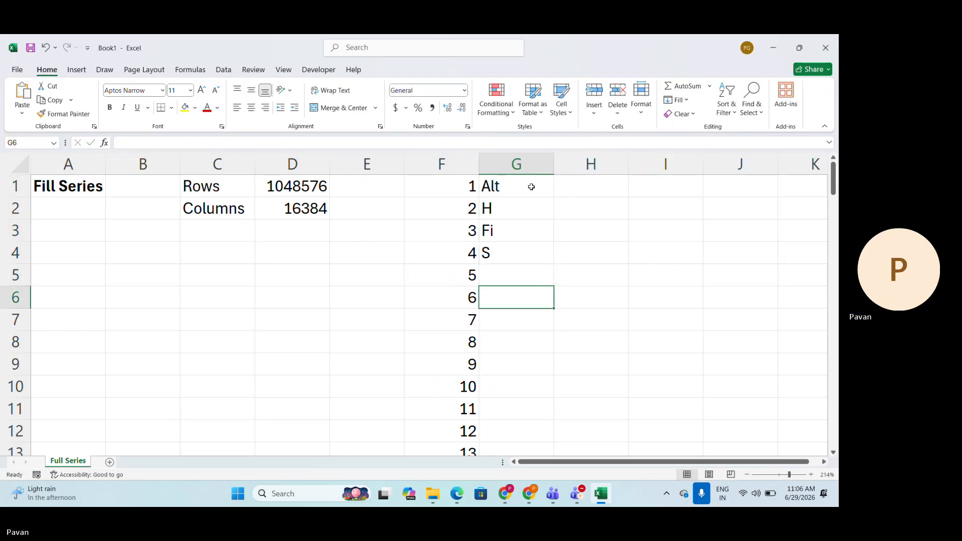
text(L-Linear)
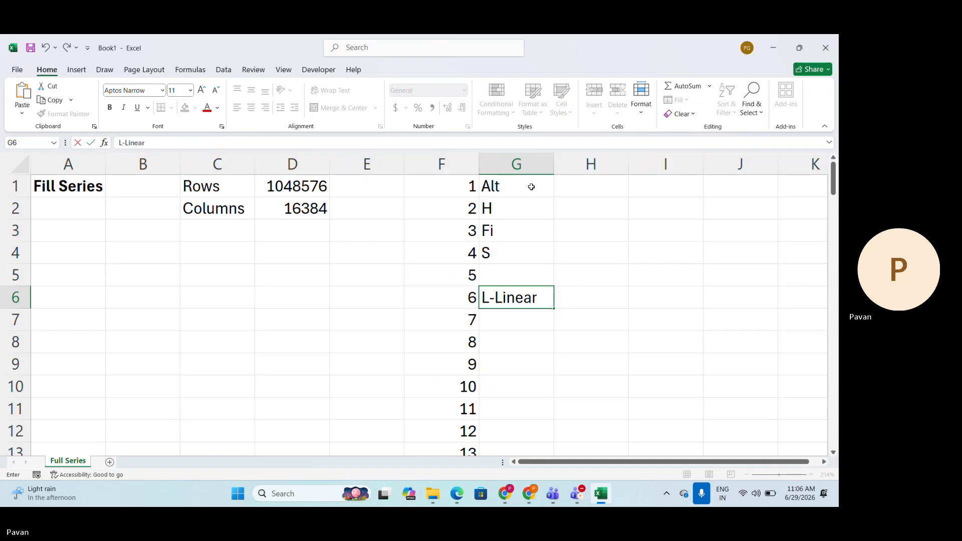
text((+))
key(Return)
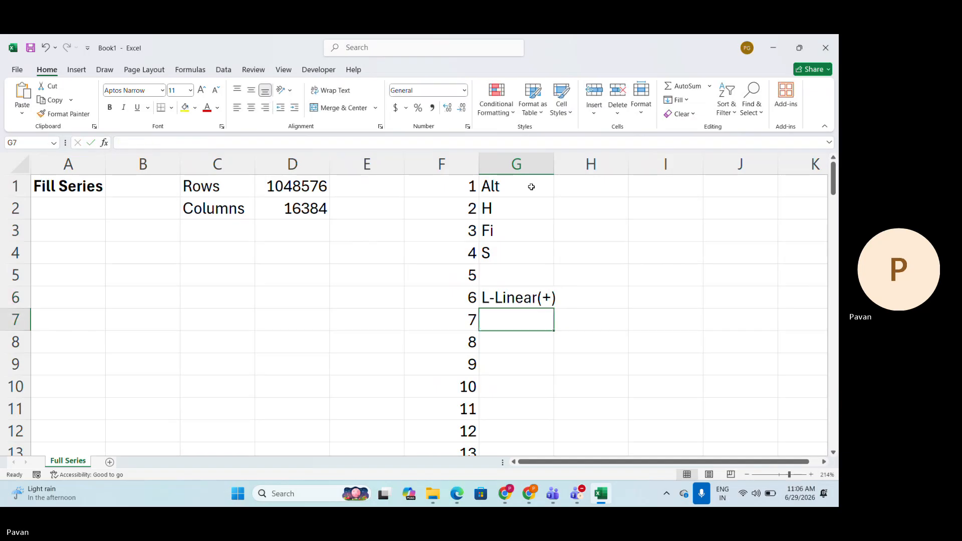
Make the shortcut notes in cells G1 through G6 bold.
key(Up)
key(shift+Up)
key(shift+Up)
key(shift+Up)
key(shift+Up)
key(shift+Up)
key(ctrl+b)
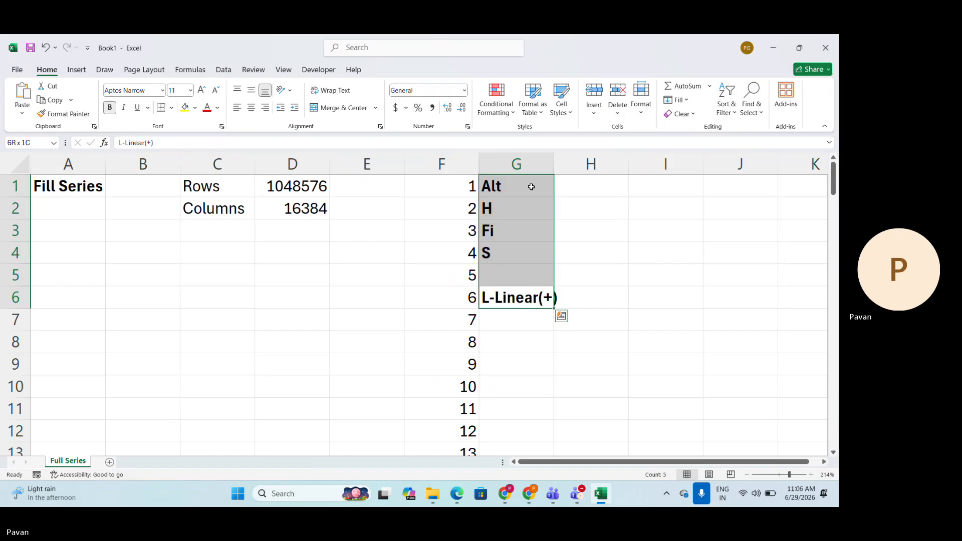
Enter 2 in cell I1 as a new starting value, and select that cell again.
key(Right)
scroll(509, 242, right, 1)
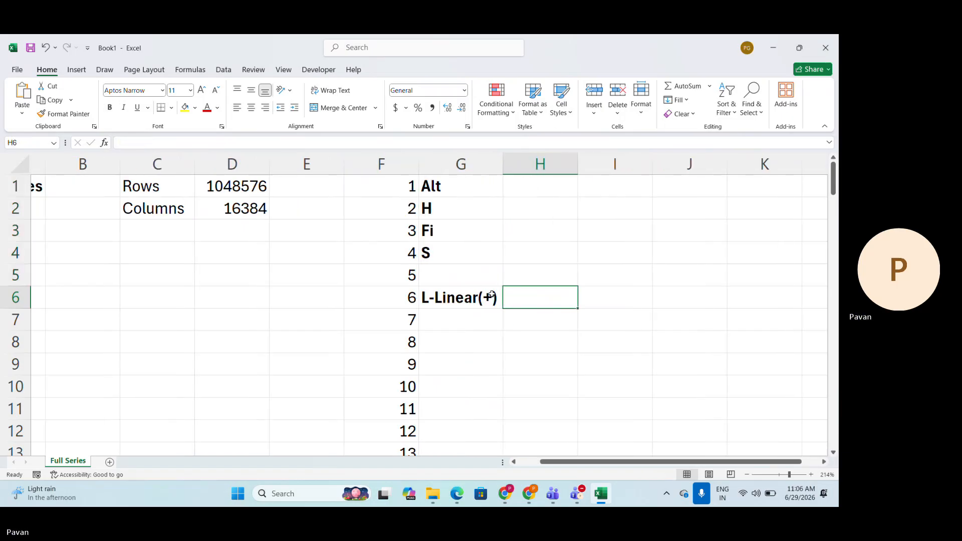
scroll(481, 181, right, 2)
click(482, 193)
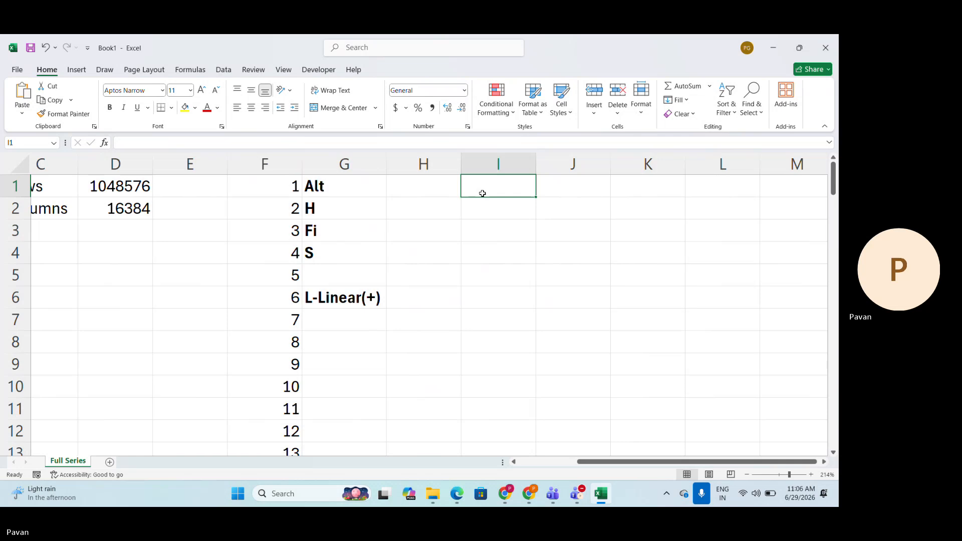
text(2)
key(Return)
click(482, 193)
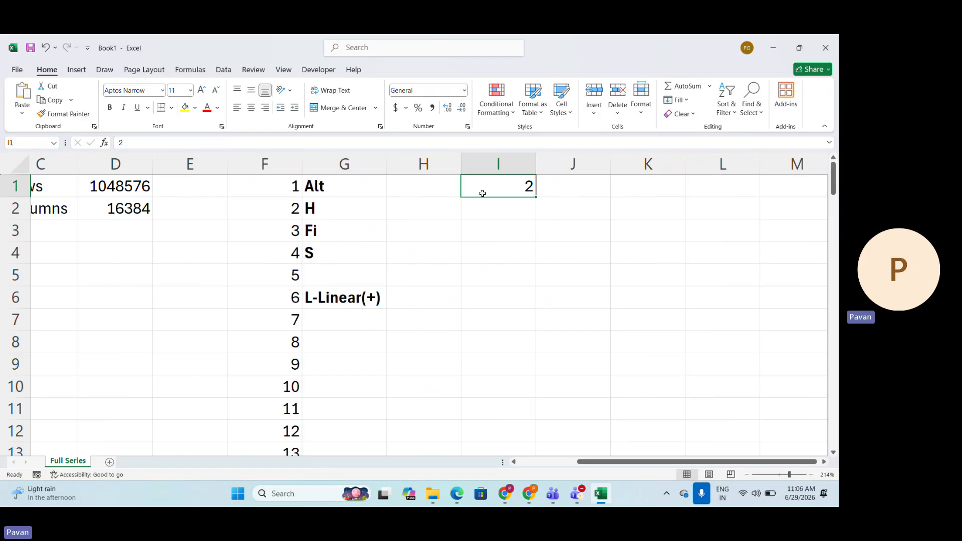
key(alt)
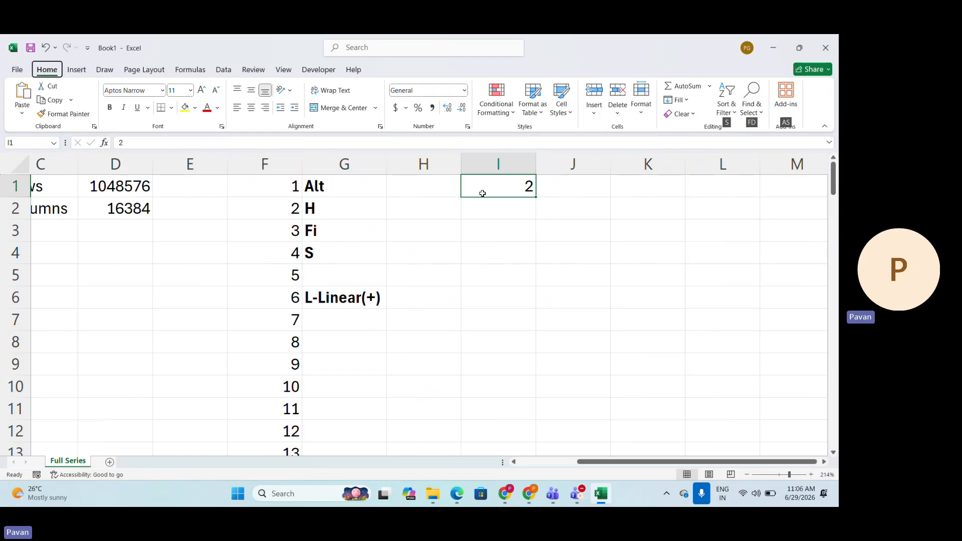
key(h)
key(f)
key(i)
key(s)
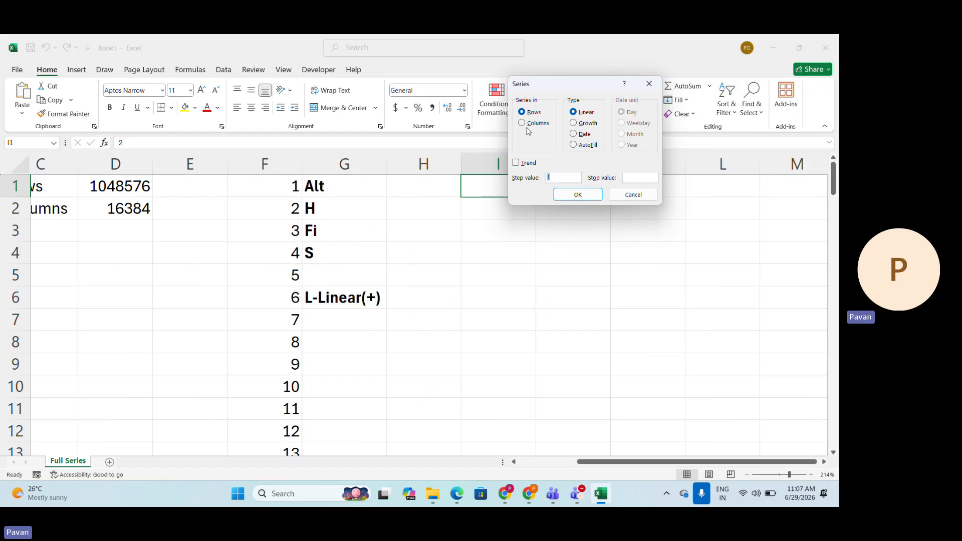
drag(570, 86, 597, 87)
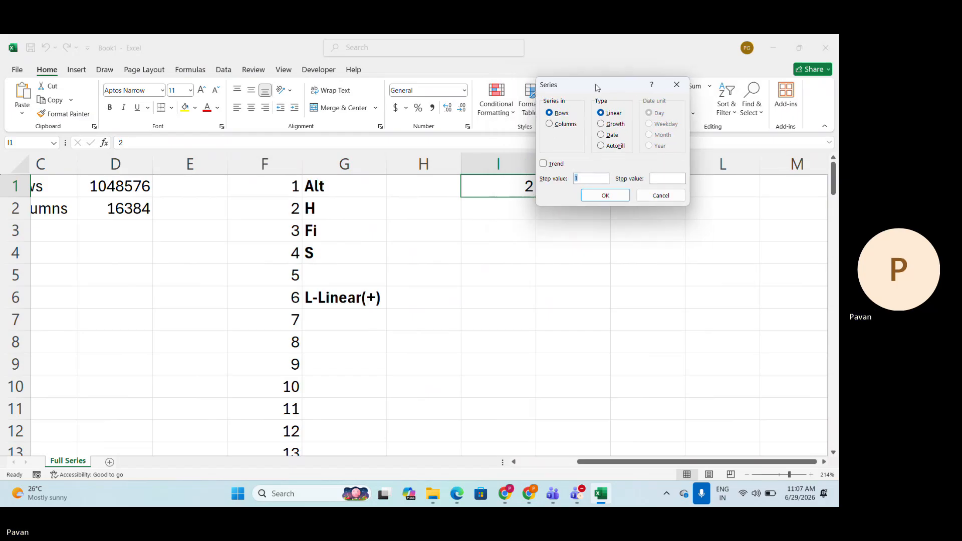
key(alt+c)
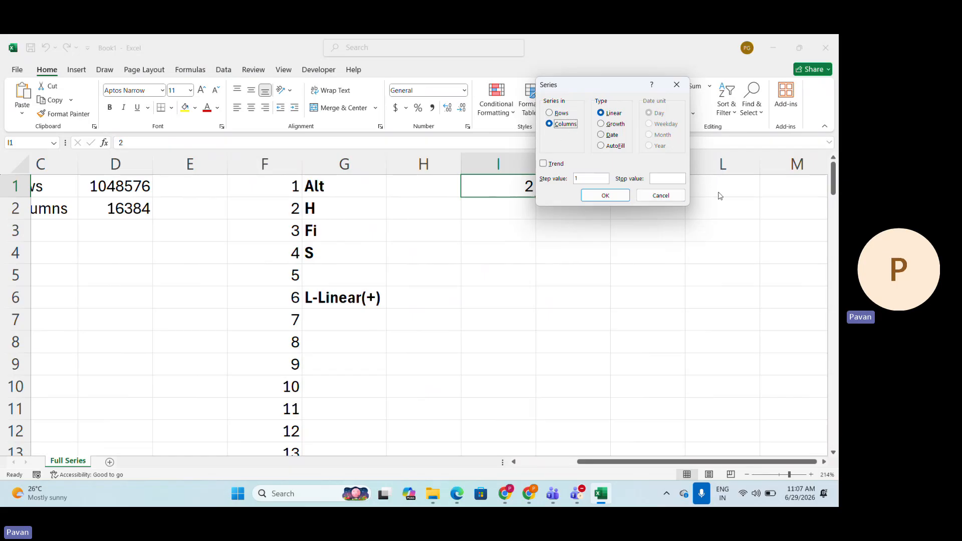
key(alt+r)
key(alt+g)
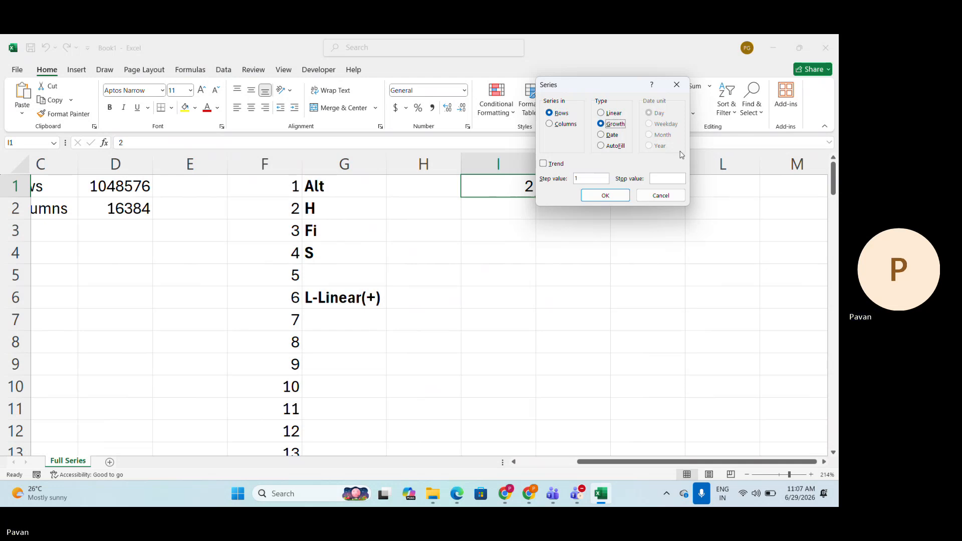
click(559, 131)
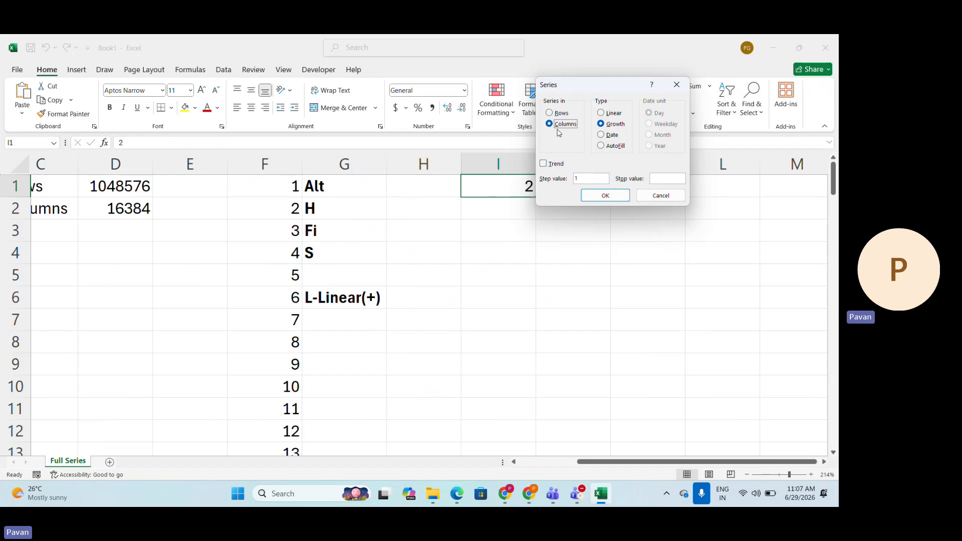
key(r)
key(l)
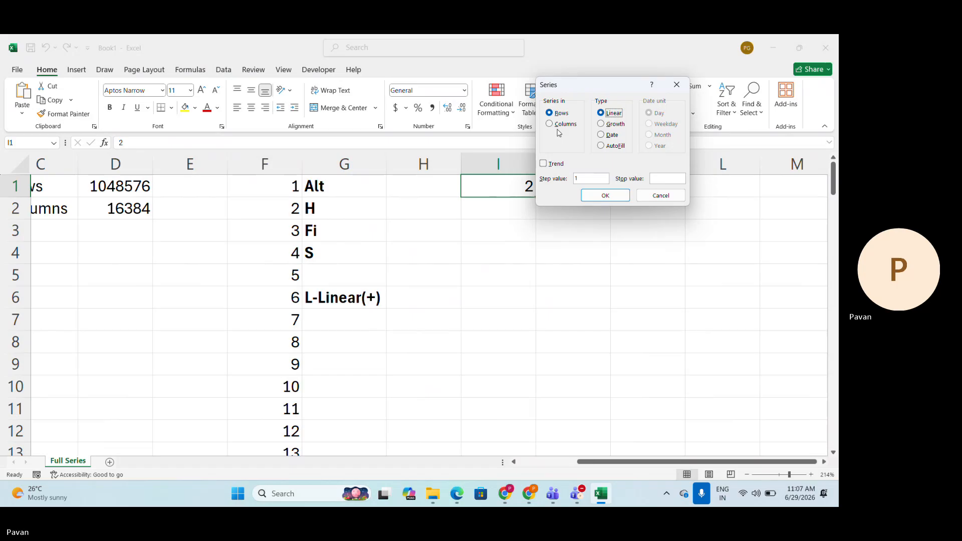
key(Escape)
Fill a growth series down column I from cell I1 with step value 2 and stop value 1000.
key(alt)
key(h)
key(f)
key(i)
key(s)
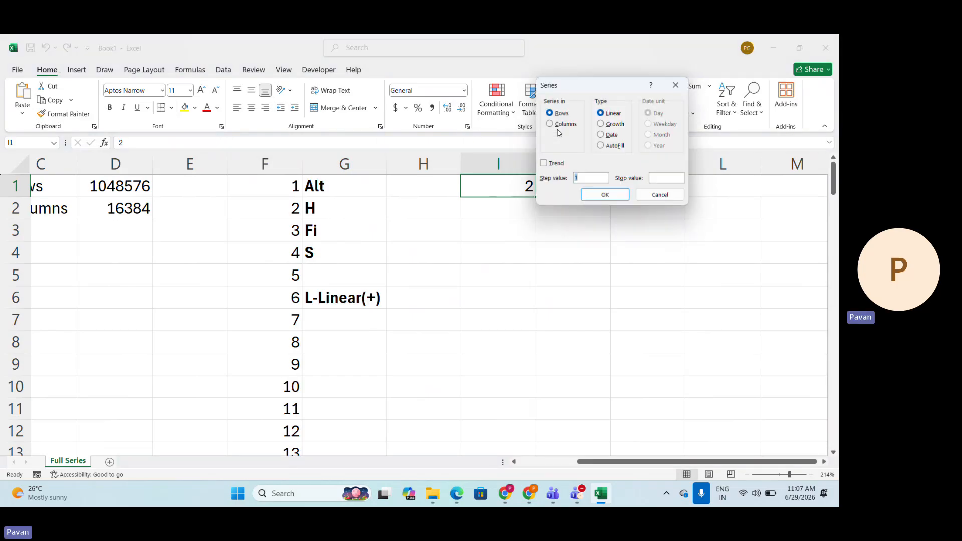
key(alt+c)
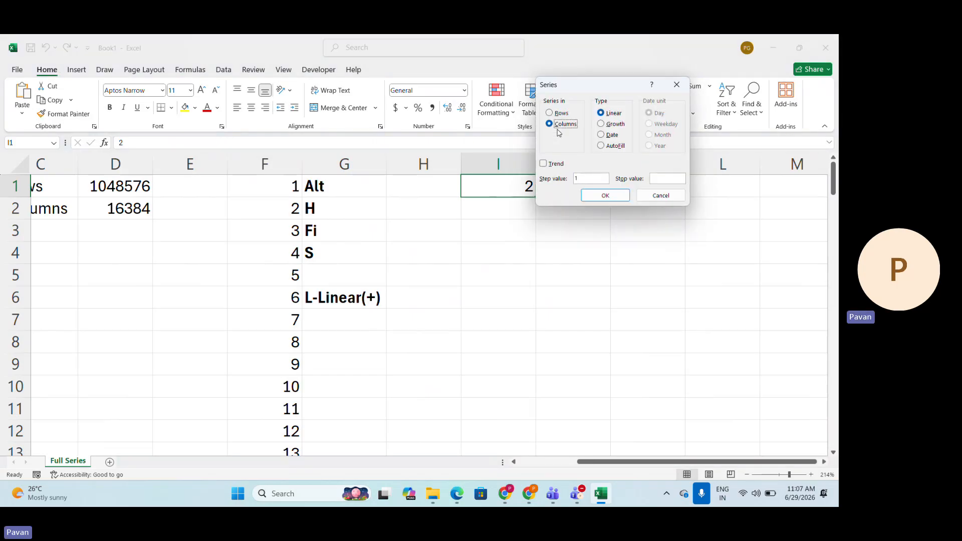
key(alt+g)
key(alt+o)
text(1000)
key(alt+s)
text(2)
key(Return)
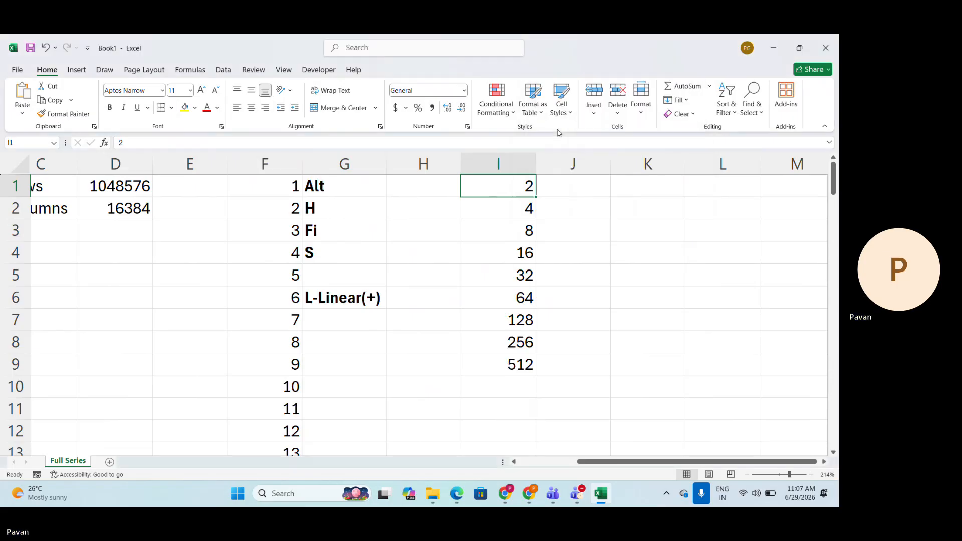
Note the fill series shortcut sequence in cells J1 through J4 as Alt, H, Fi and S.
key(Right)
text(Alt)
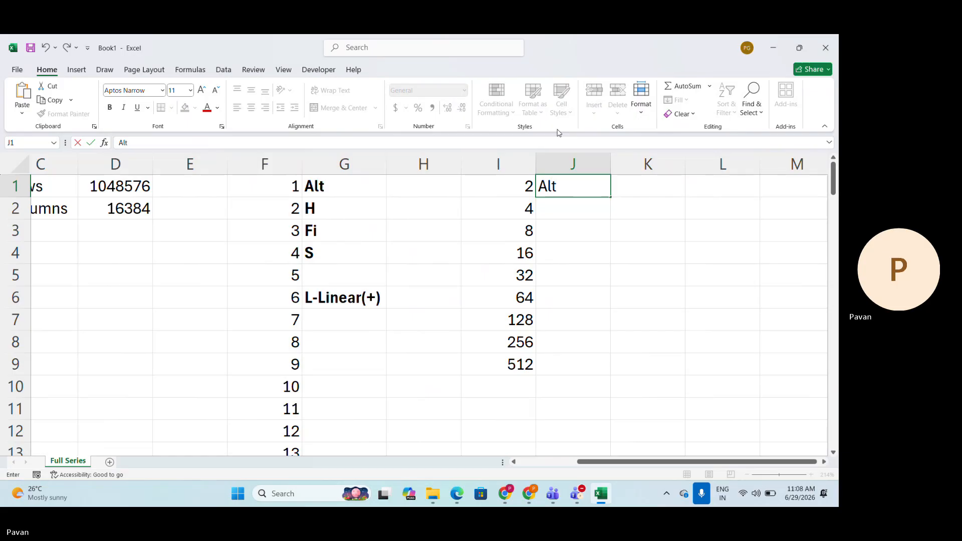
key(Return)
text(G)
key(BackSpace)
text(H)
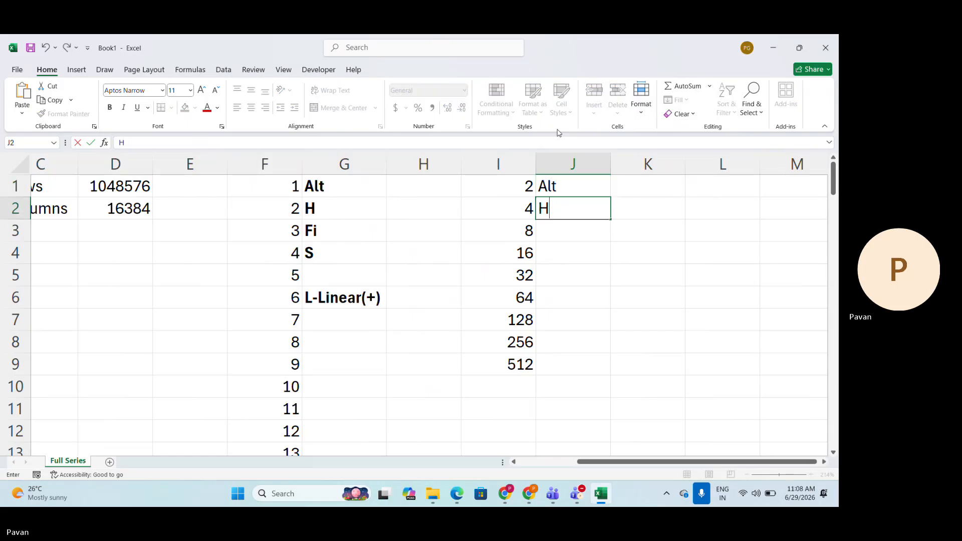
key(Return)
text(Fi)
key(Return)
text(S)
key(Return)
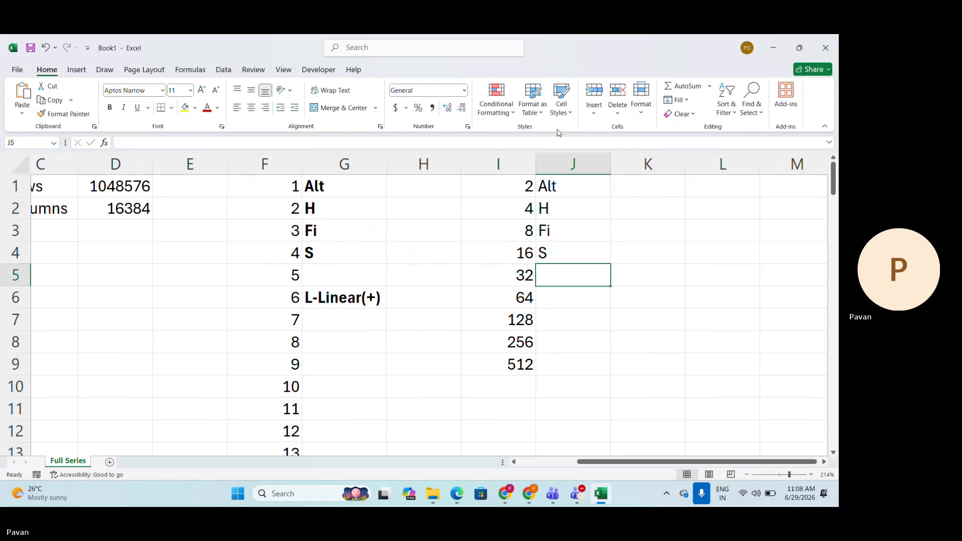
Enter the note G-Growth(*) in cell J6, leaving J5 blank.
key(Return)
key(Return)
key(Up)
text(G)
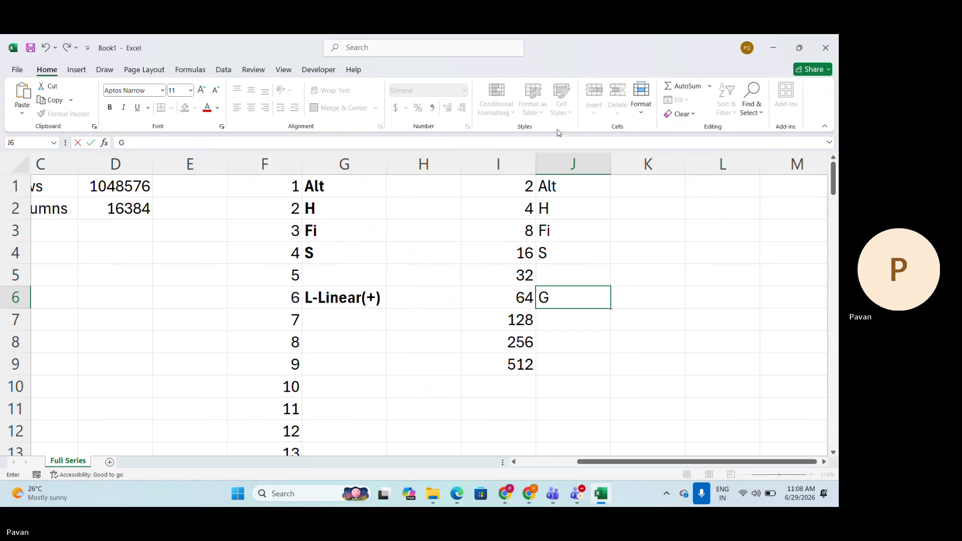
text(-Growth)
text((*))
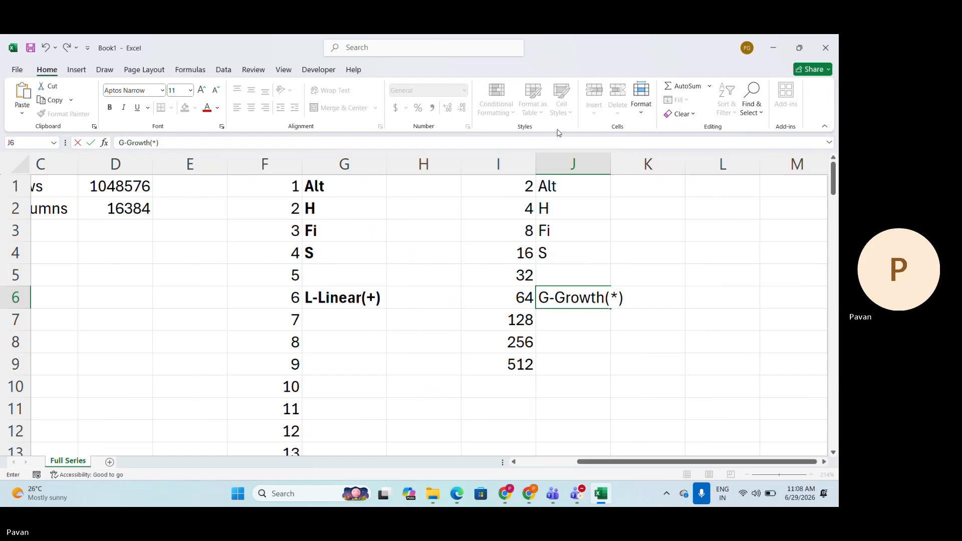
key(Return)
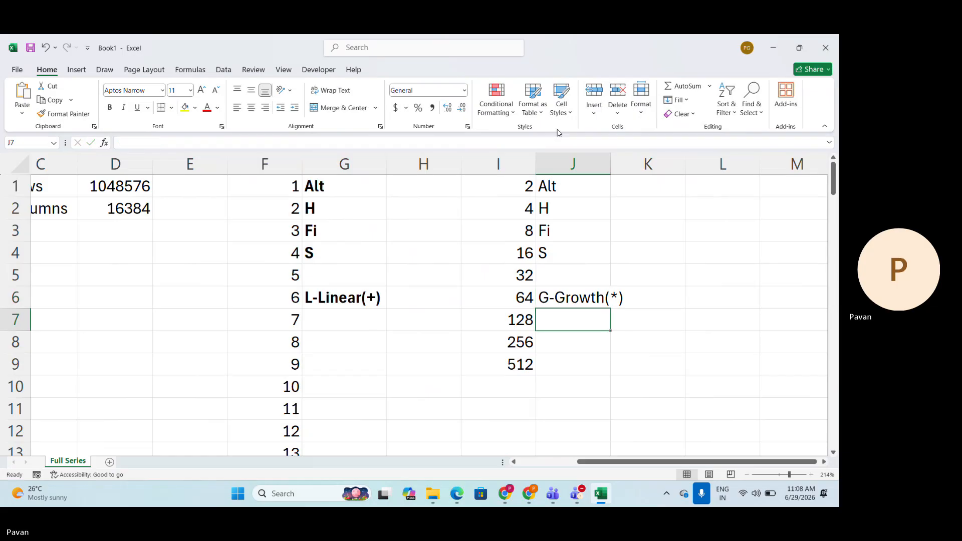
Make the shortcut notes in cells J1 through J6 bold.
key(Up)
key(shift+Up)
key(shift+Up)
key(shift+Up)
key(shift+Up)
key(shift+Up)
key(ctrl+b)
key(Right)
key(Right)
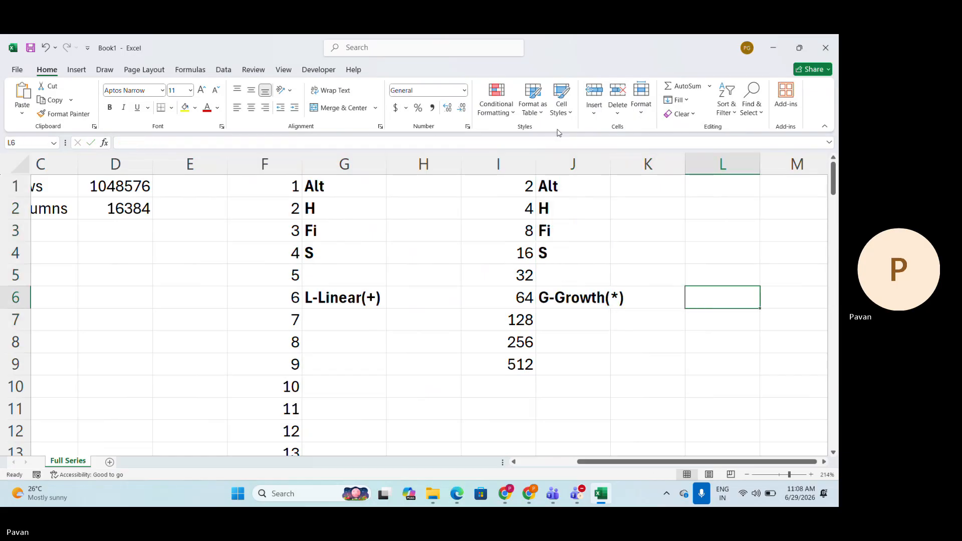
AutoFit the width of column J to the notes in cells J1 through J6.
key(Left)
key(Left)
key(shift+Up)
key(shift+Up)
key(shift+Up)
key(shift+Up)
key(shift+Up)
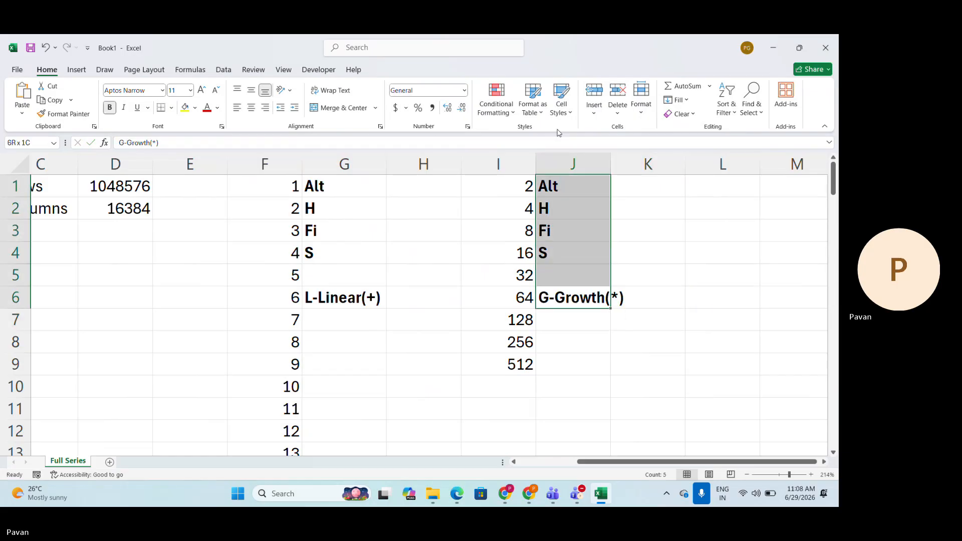
key(alt+h)
key(o)
key(i)
key(Right)
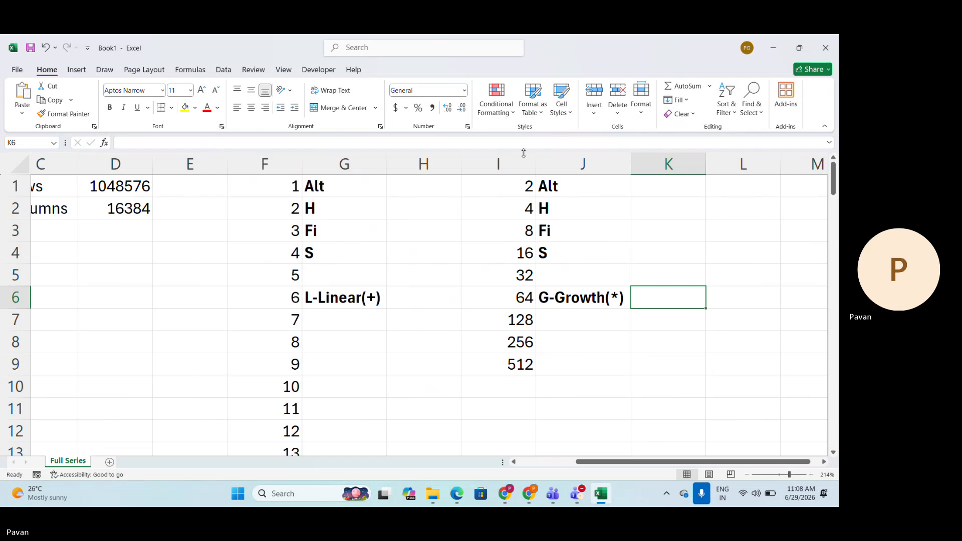
Insert today's date as a static value in cell L1, and select that cell again.
scroll(516, 249, right, 3)
key(Up)
key(Up)
key(Up)
key(Up)
key(Up)
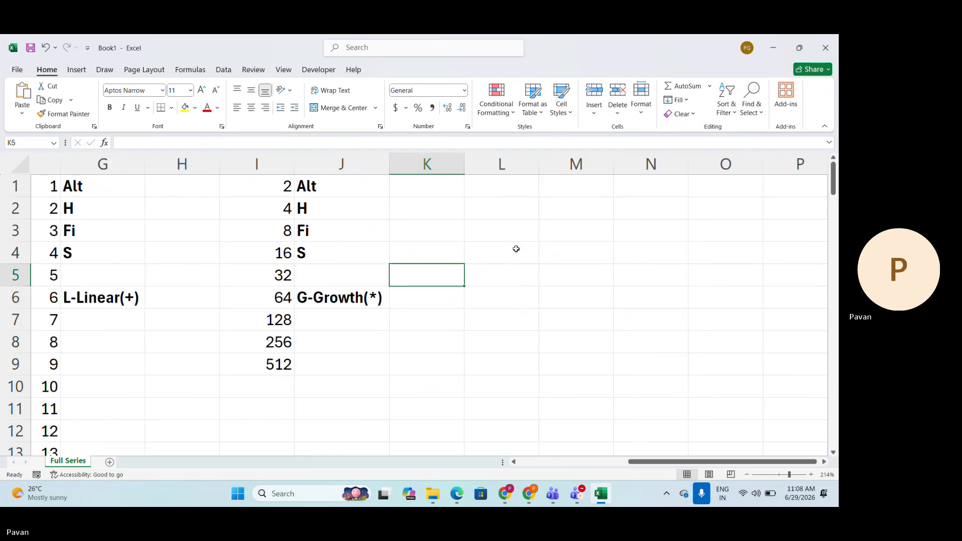
key(Right)
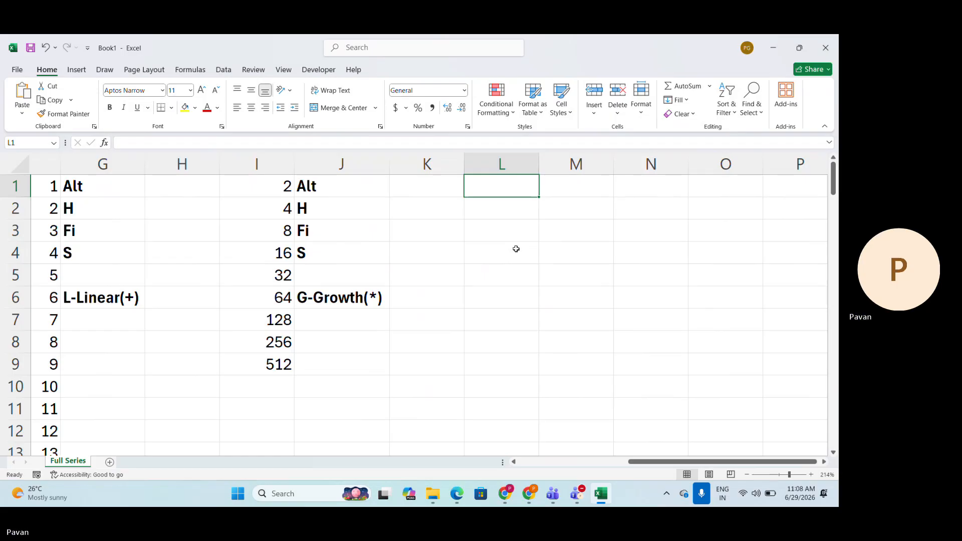
key(ctrl+semicolon)
key(Return)
key(Up)
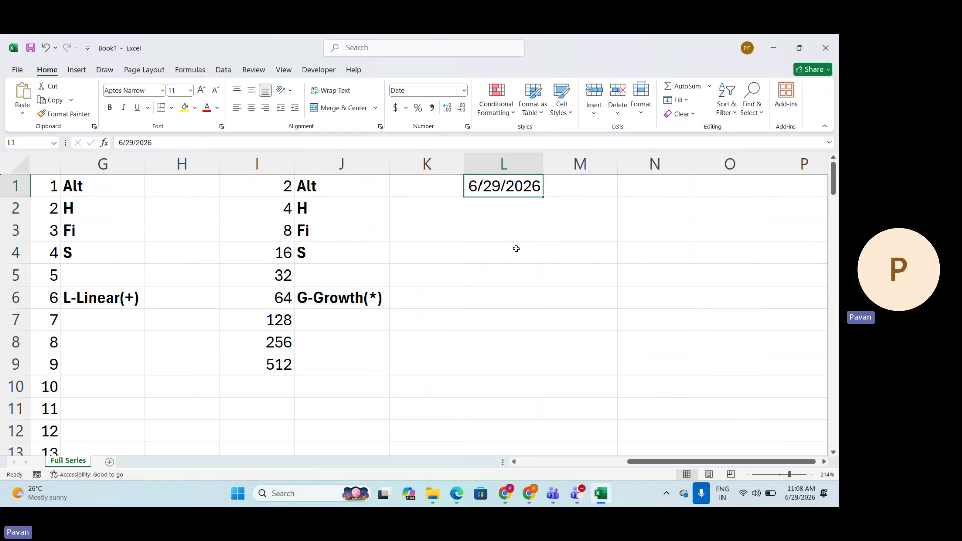
Apply the custom date format m/d/yyyy to column L from cell L1 downward.
key(ctrl+shift+Down)
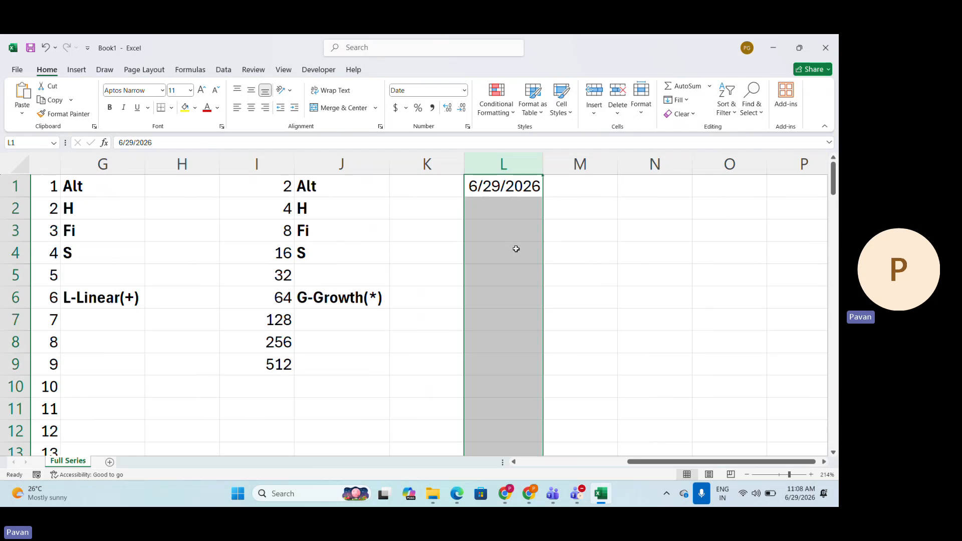
key(ctrl+1)
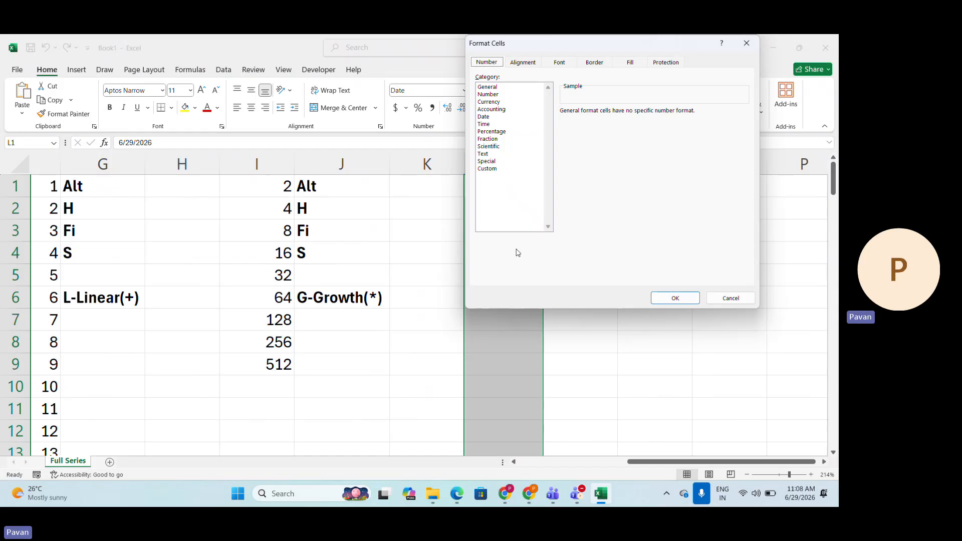
click(488, 169)
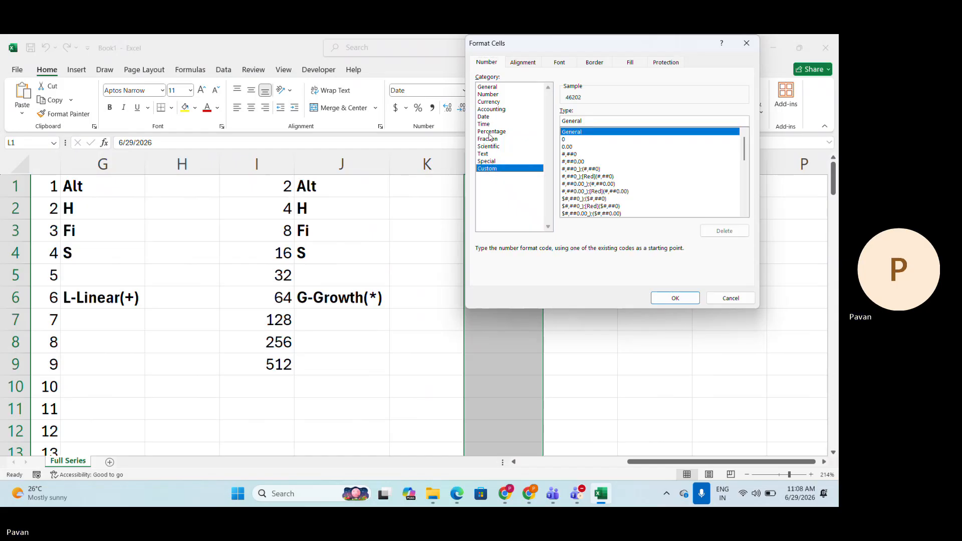
click(484, 117)
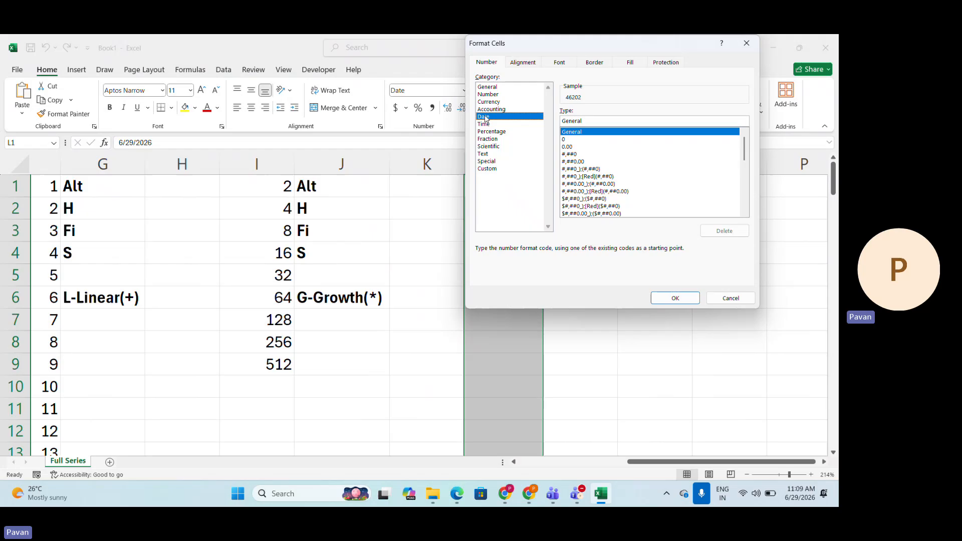
click(485, 168)
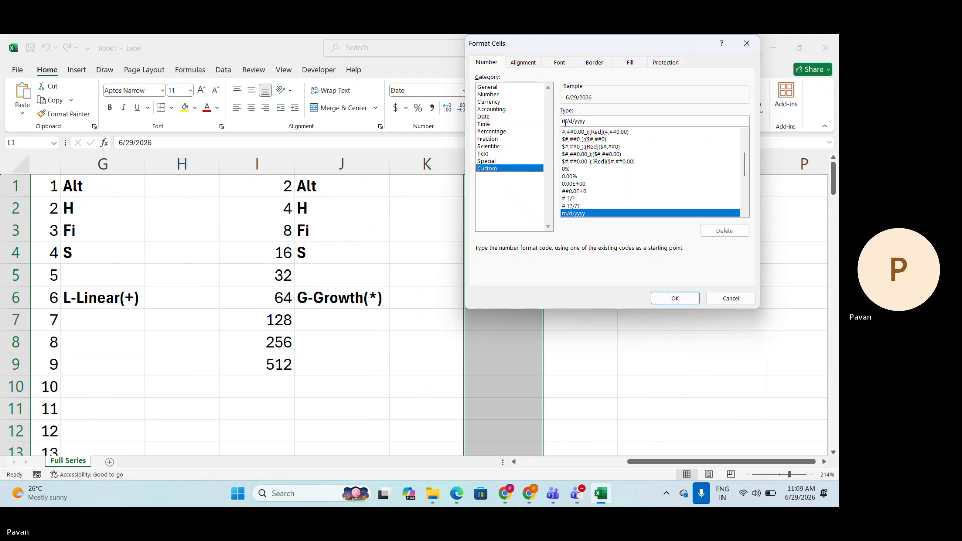
click(565, 122)
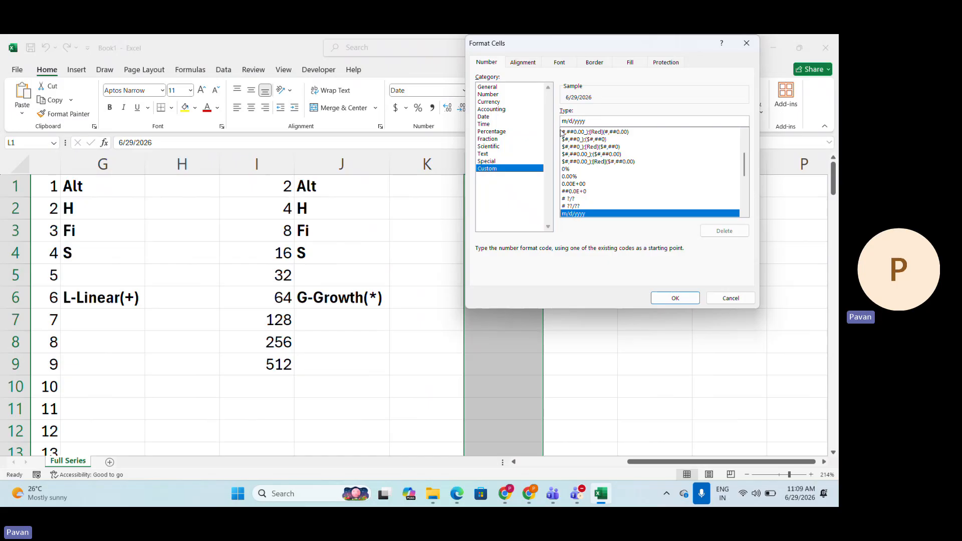
key(Left)
key(Left)
key(Left)
key(Left)
key(Return)
Apply the custom date format dd/mm/yyyy to columns L through N, and select cell L1 again.
key(shift+Right)
key(shift+Right)
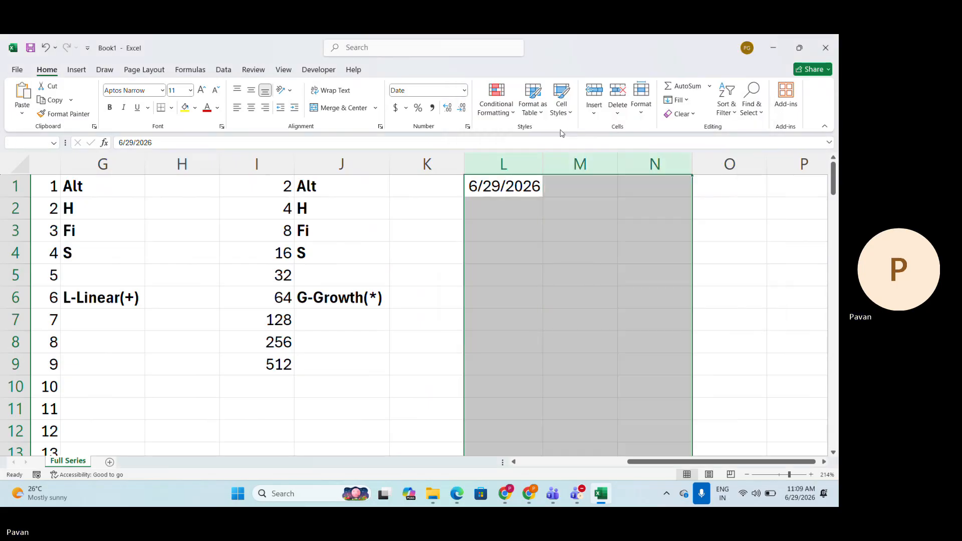
key(ctrl+1)
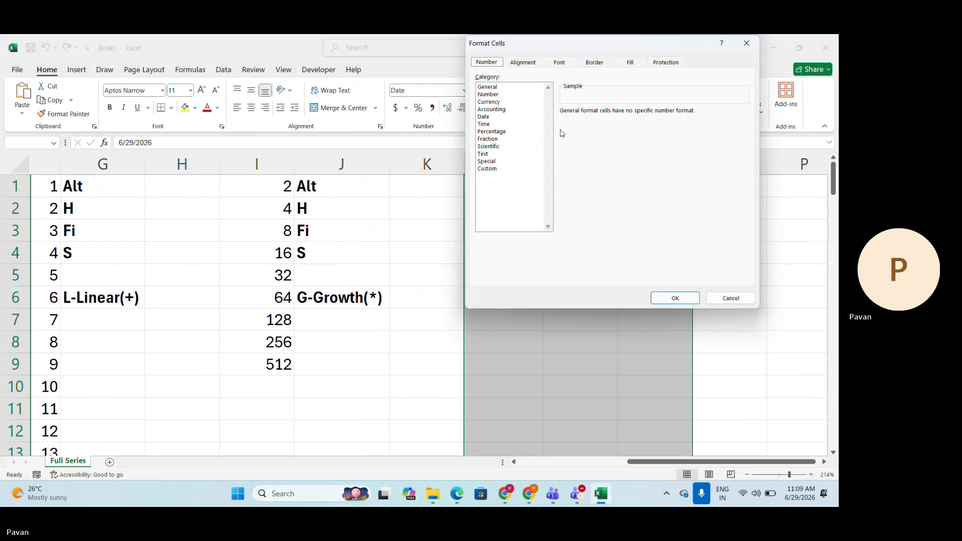
click(484, 117)
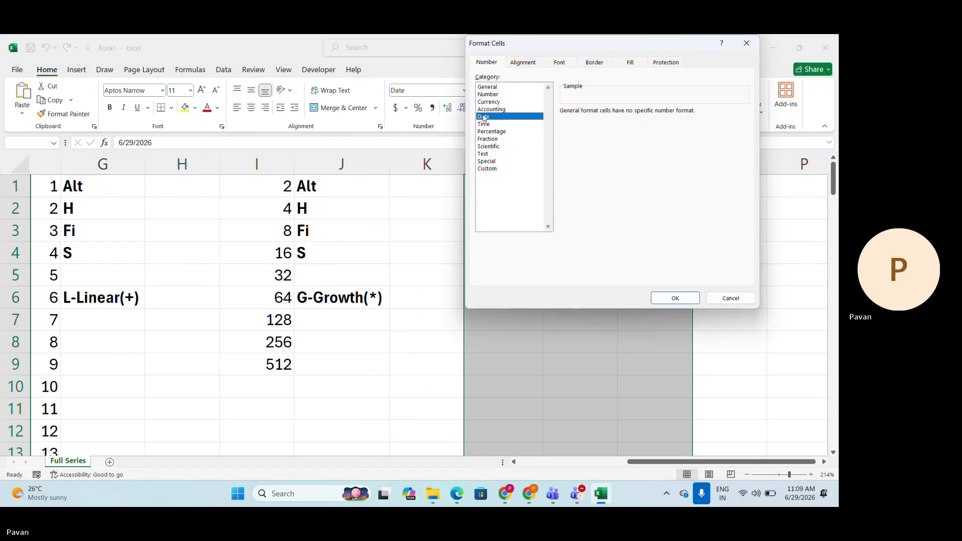
click(499, 168)
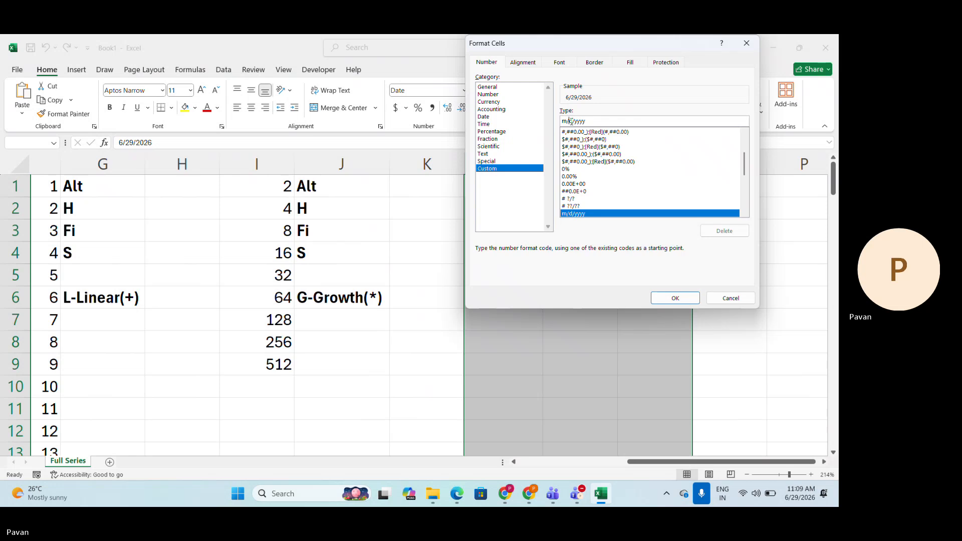
click(571, 122)
key(BackSpace)
text(dd)
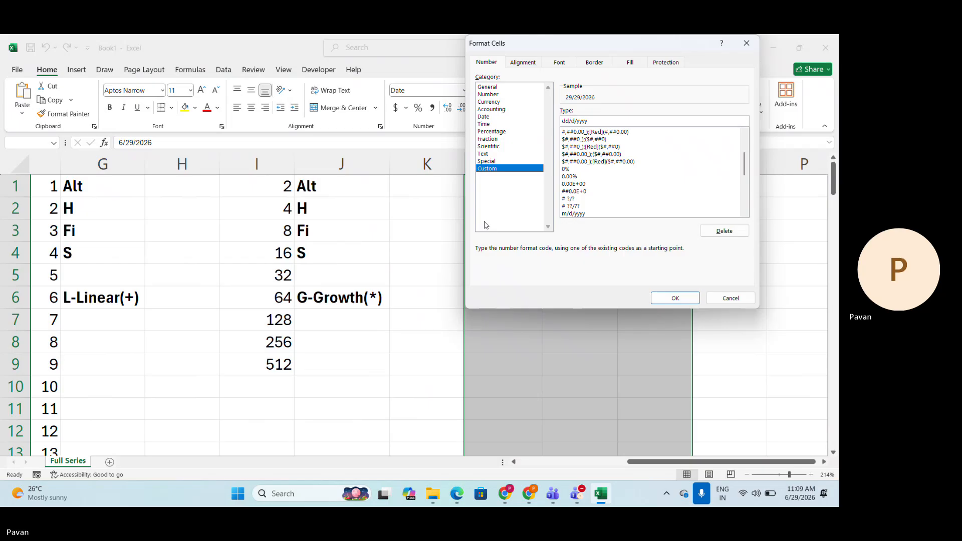
key(Delete)
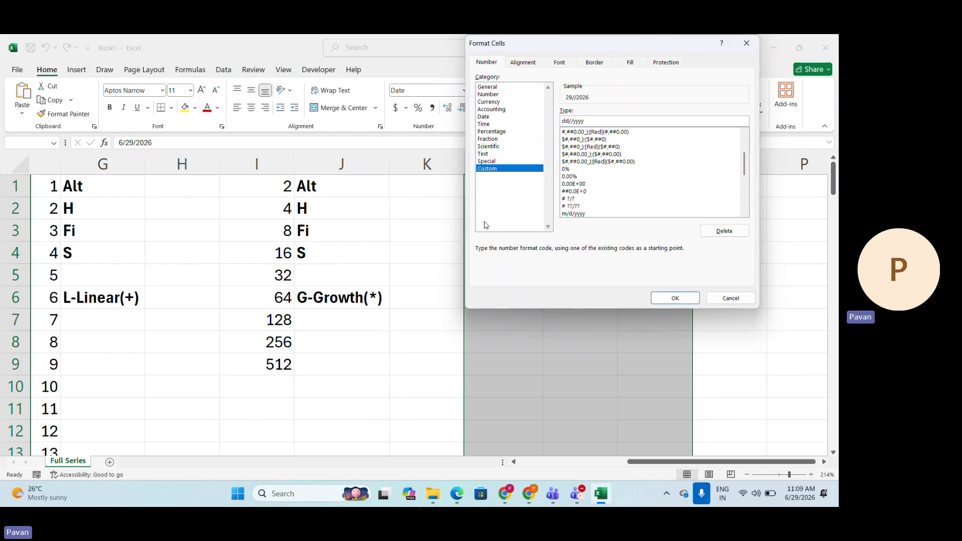
text(mm)
key(Return)
key(Up)
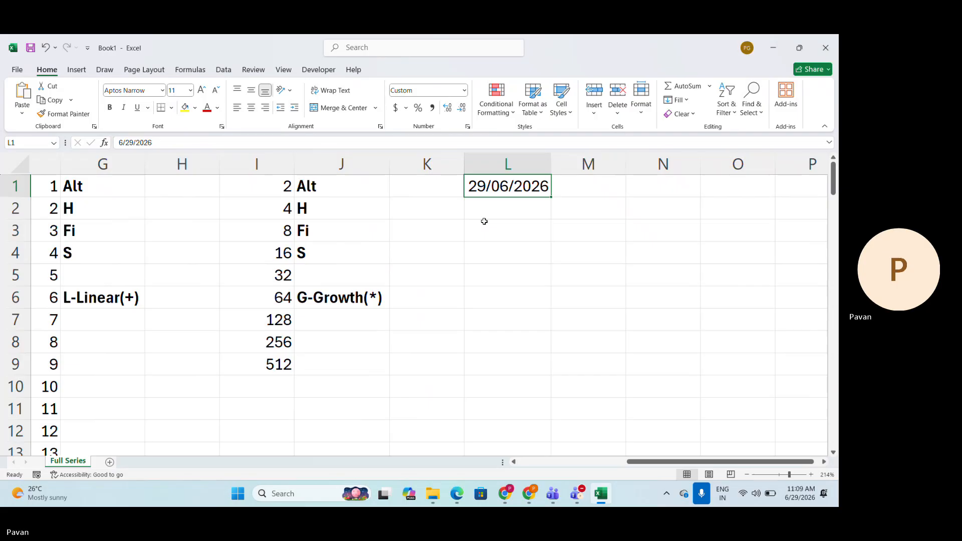
Move the date from cell L1 down to L2, and enter the heading Day in L1.
key(ctrl+c)
key(Down)
key(Return)
key(Up)
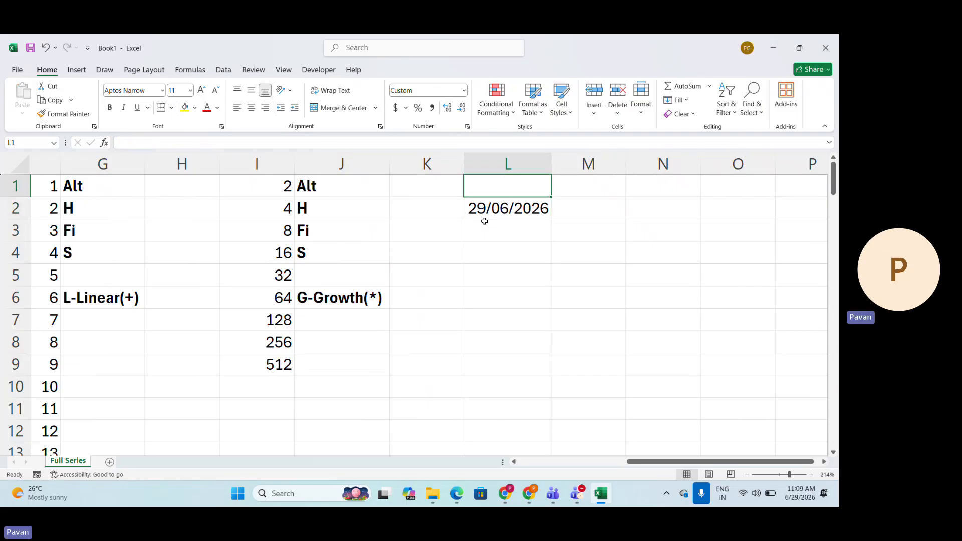
text(Day)
key(Return)
key(Down)
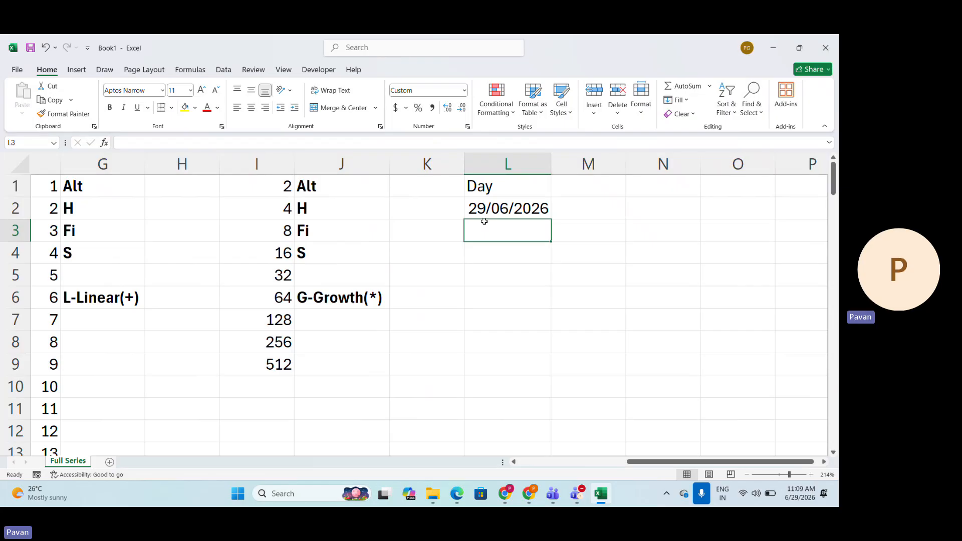
Change the day in cell L2's date so the date is 6/2/2026.
key(Up)
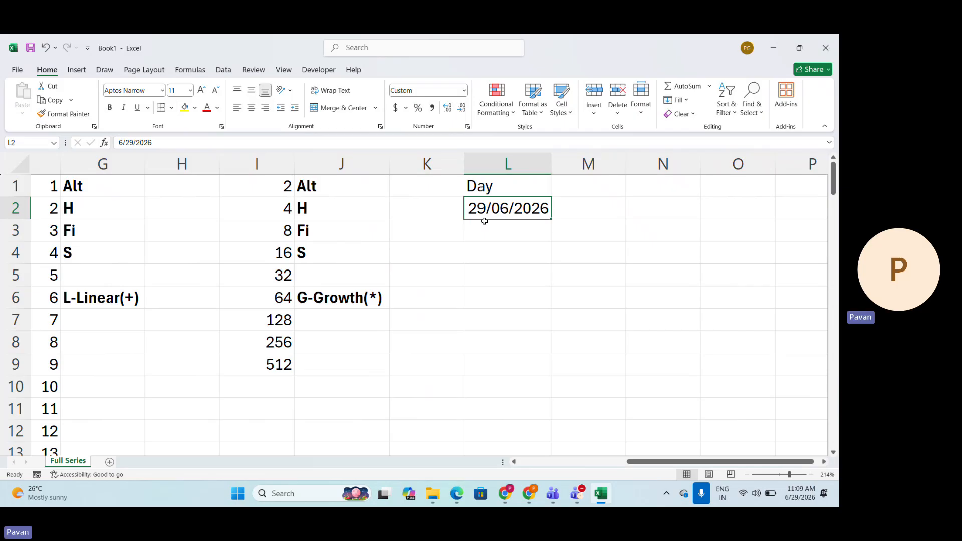
key(F2)
click(504, 209)
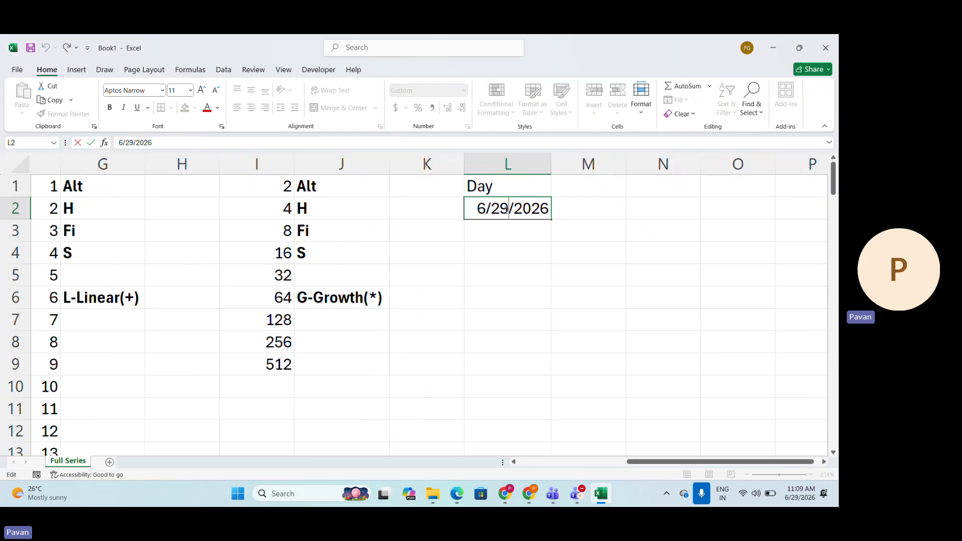
key(BackSpace)
key(BackSpace)
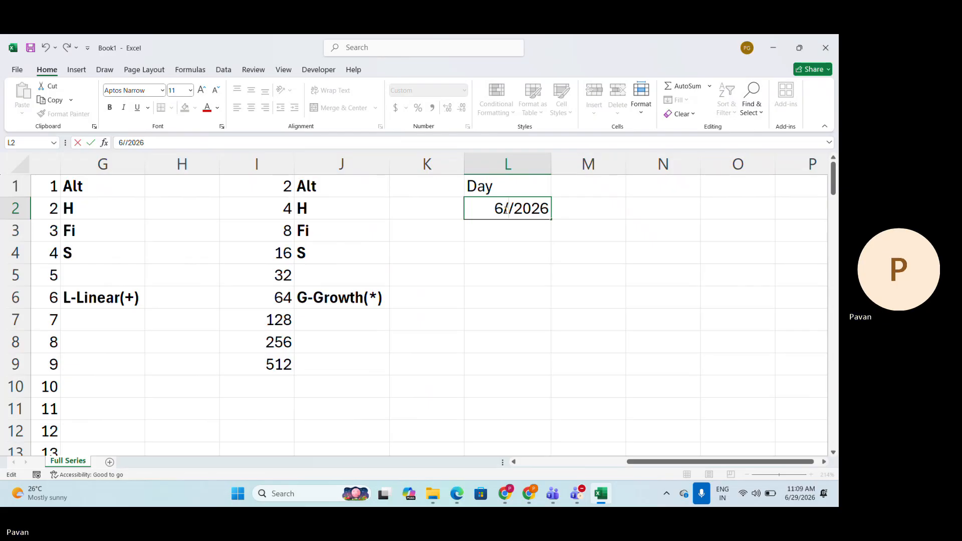
text(2)
key(Return)
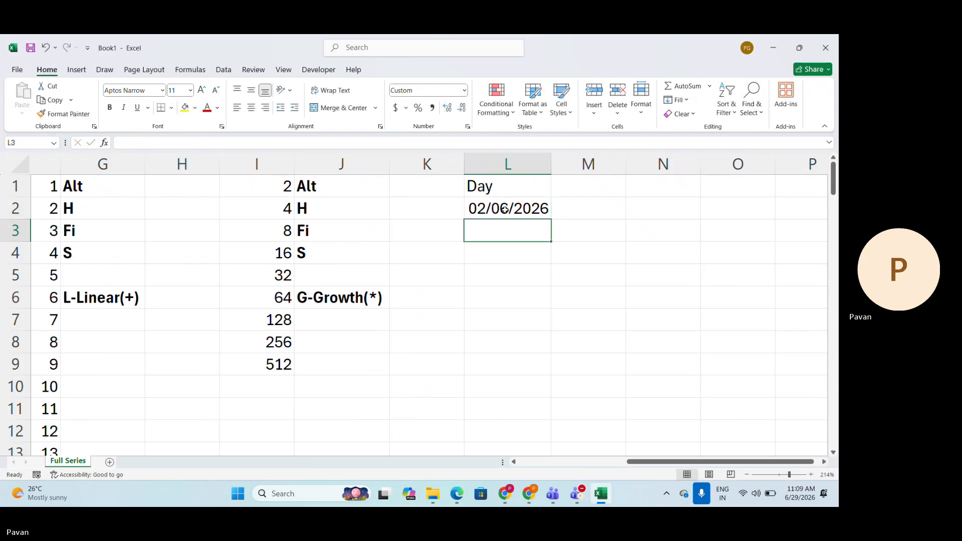
Set up a Date series from cell L2 that fills in Columns, with Day as date unit and step value 1.
click(503, 209)
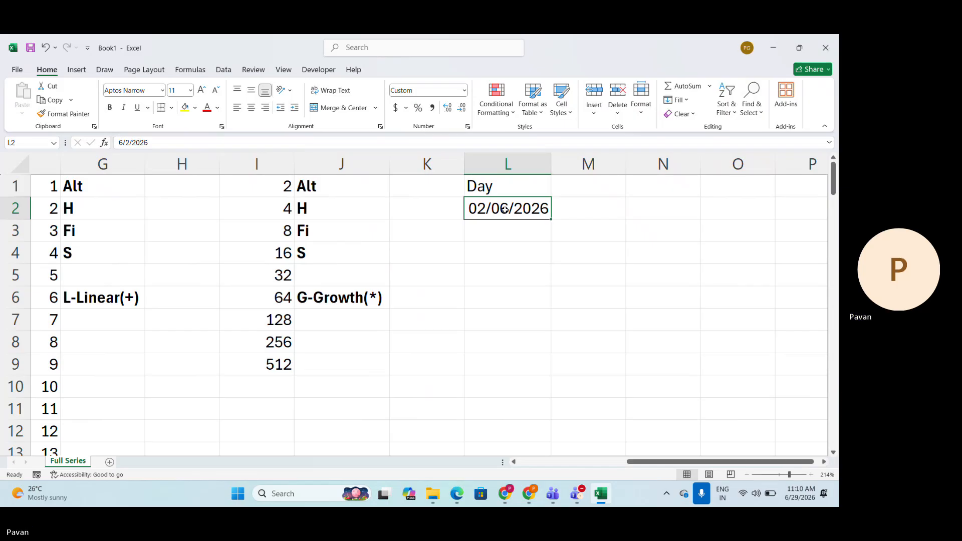
key(alt)
key(h)
key(f)
key(i)
key(s)
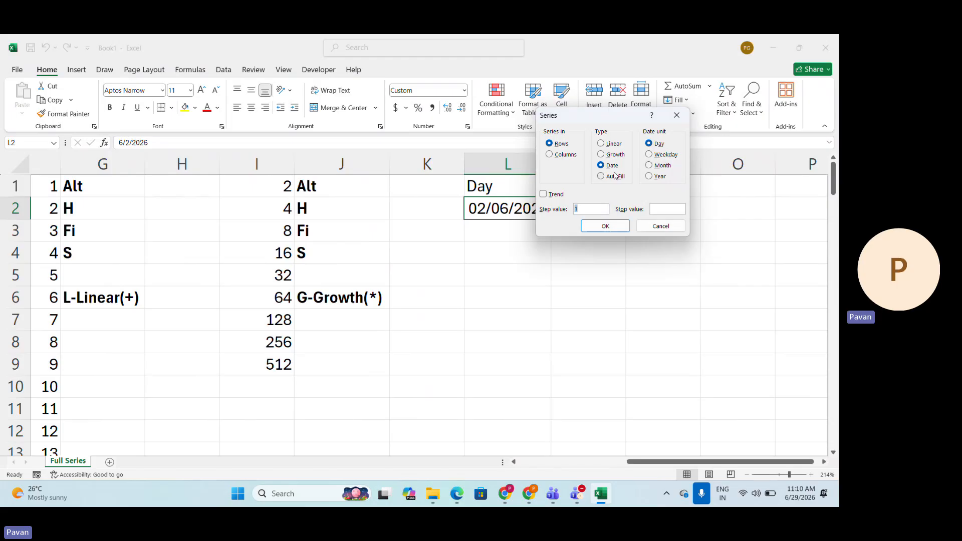
key(alt+c)
key(alt+o)
Try to fill the date series with the stop value 29/06/2026.
text(29-)
text(06)
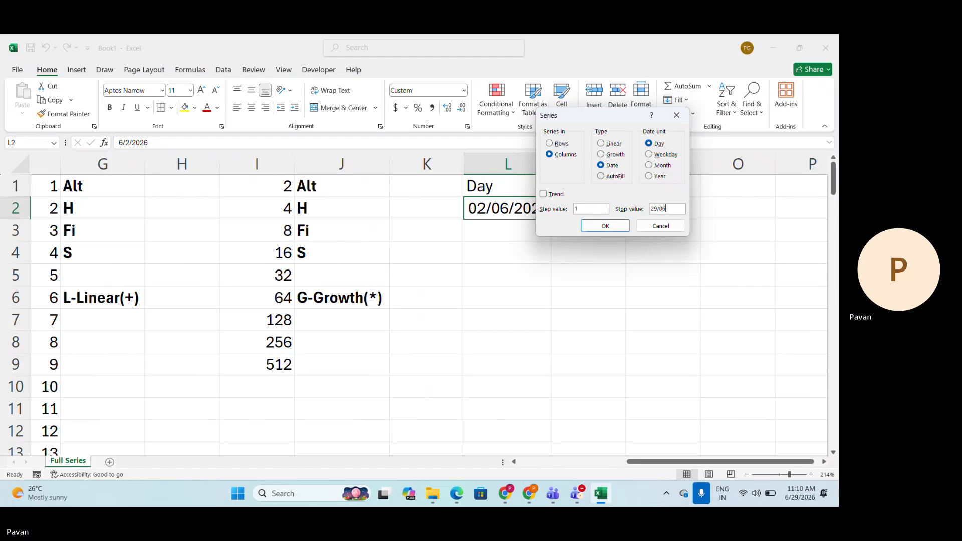
text(/2026)
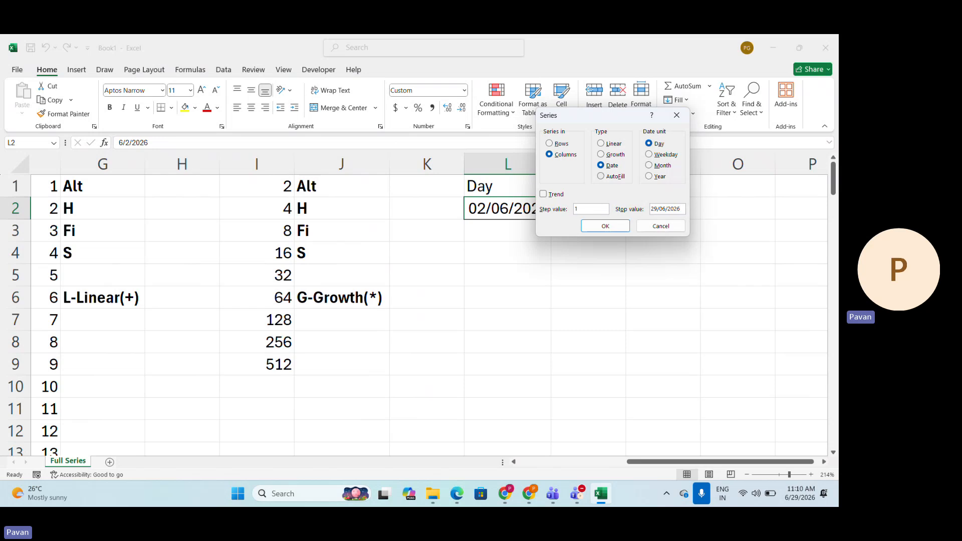
click(615, 175)
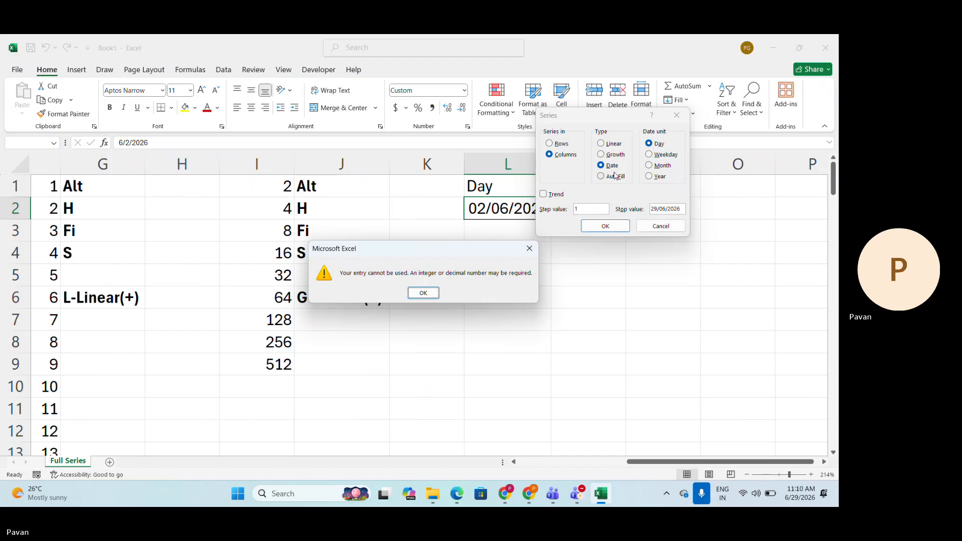
key(Return)
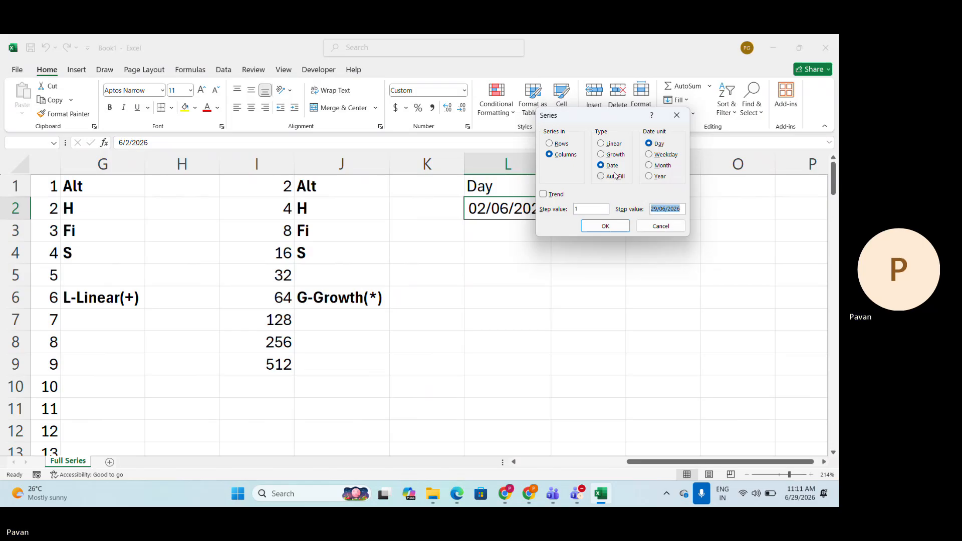
Set the series stop value to 06/29/26, fill the dates down column L, and go to the last filled date.
click(681, 209)
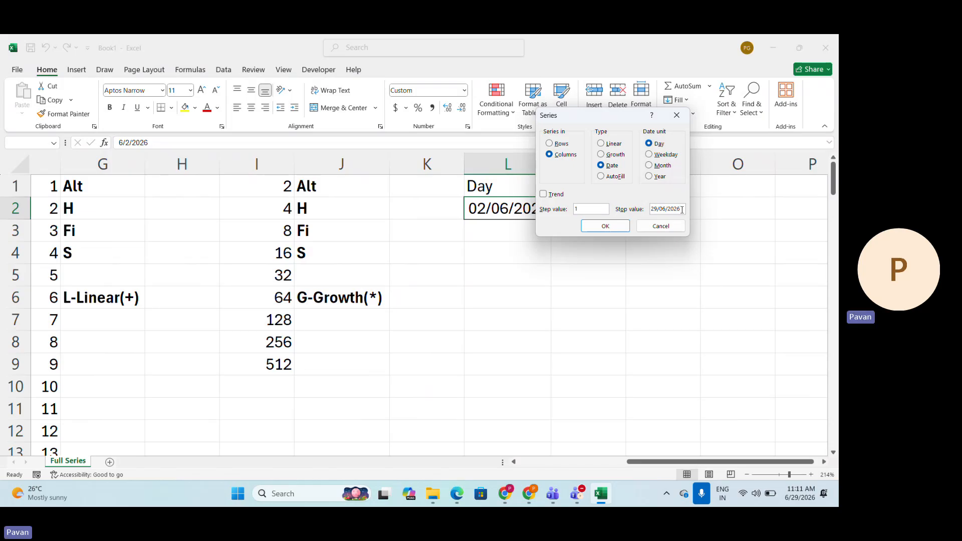
drag(681, 210, 631, 213)
text(06/)
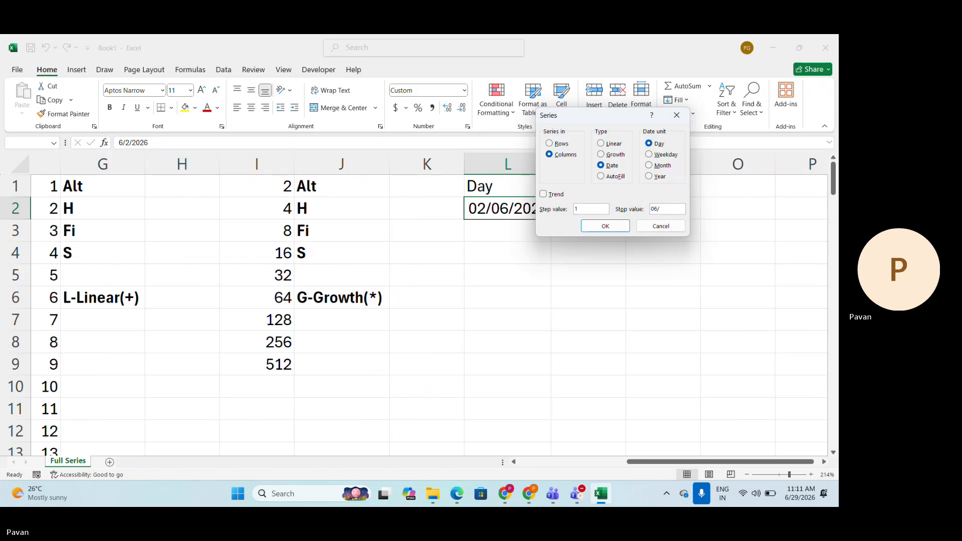
text(29/)
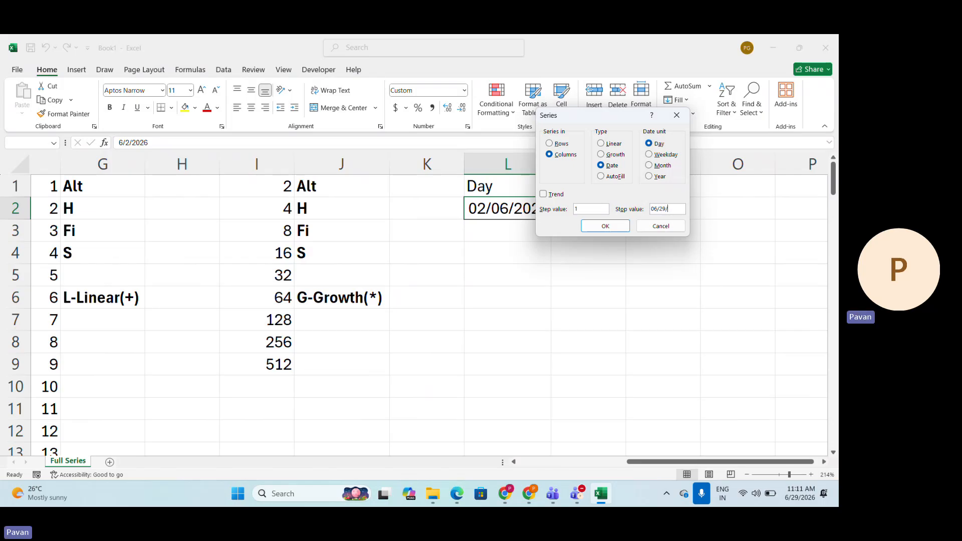
text(26)
key(Return)
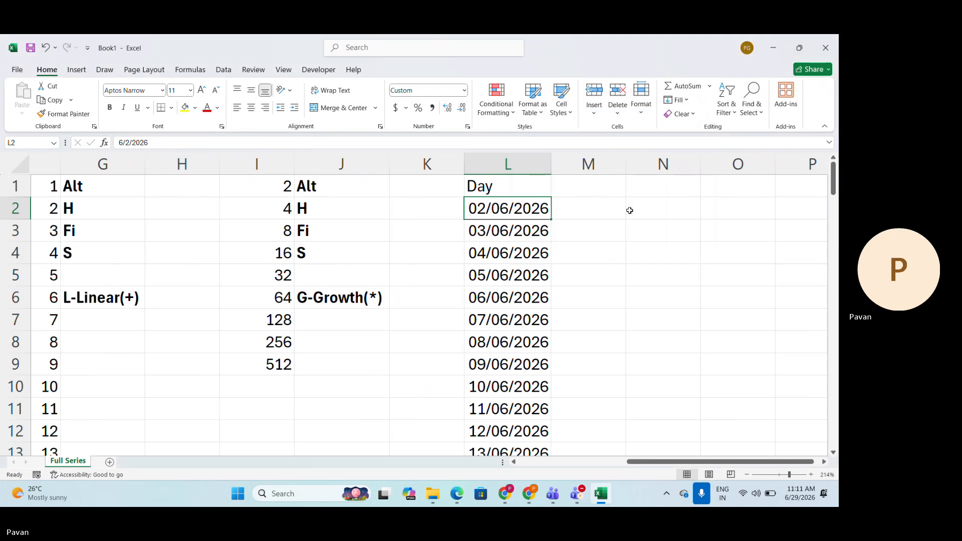
key(ctrl+Down)
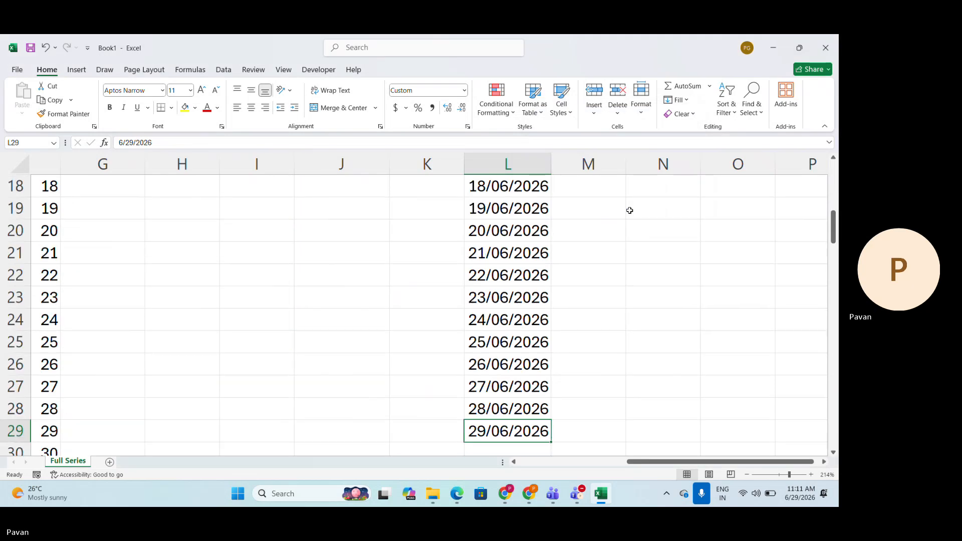
Enter the headings Month in cell M1 and Year in cell N1.
key(ctrl+Up)
key(Right)
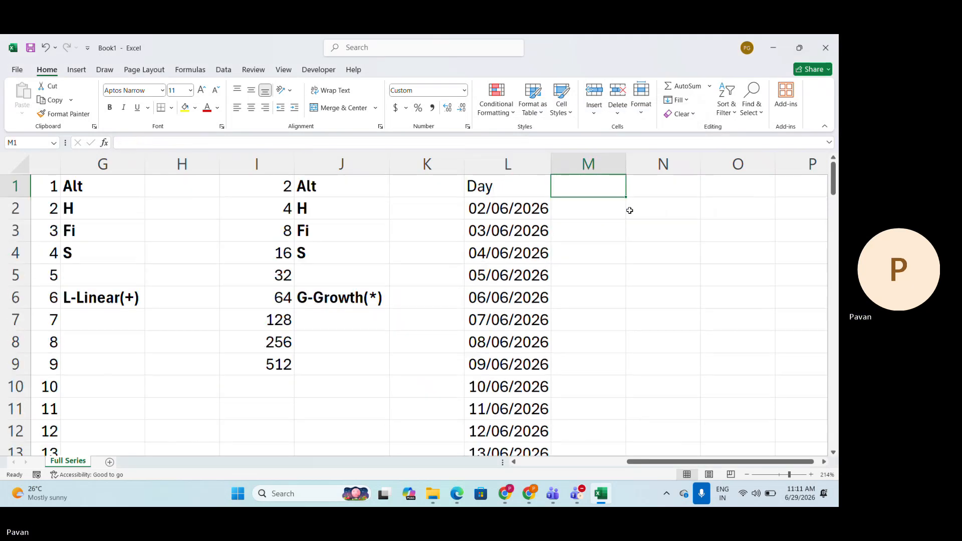
text(Month)
key(Right)
text(Year)
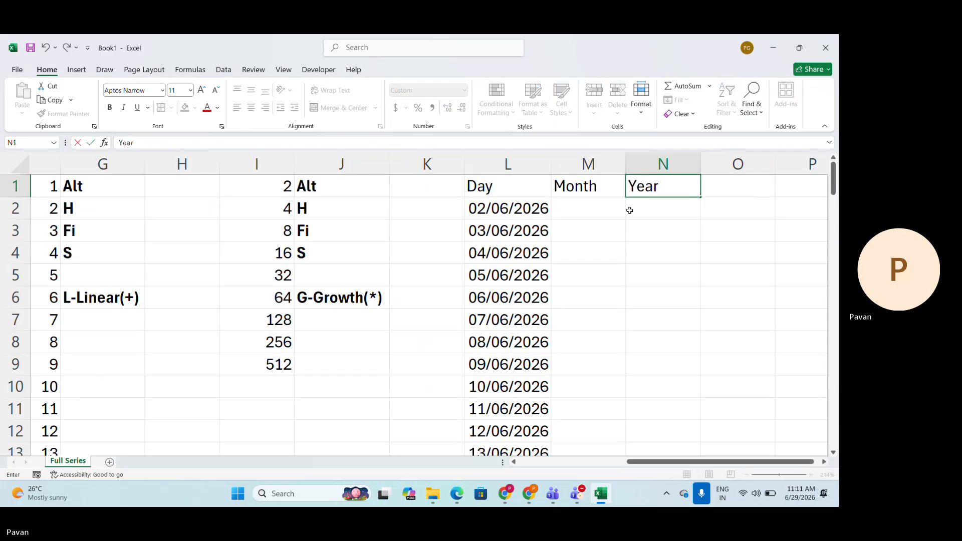
key(Return)
Fill the date in cell L2 across to M2 and N2, and AutoFit the widths of those columns.
key(Left)
key(Left)
key(shift+Right)
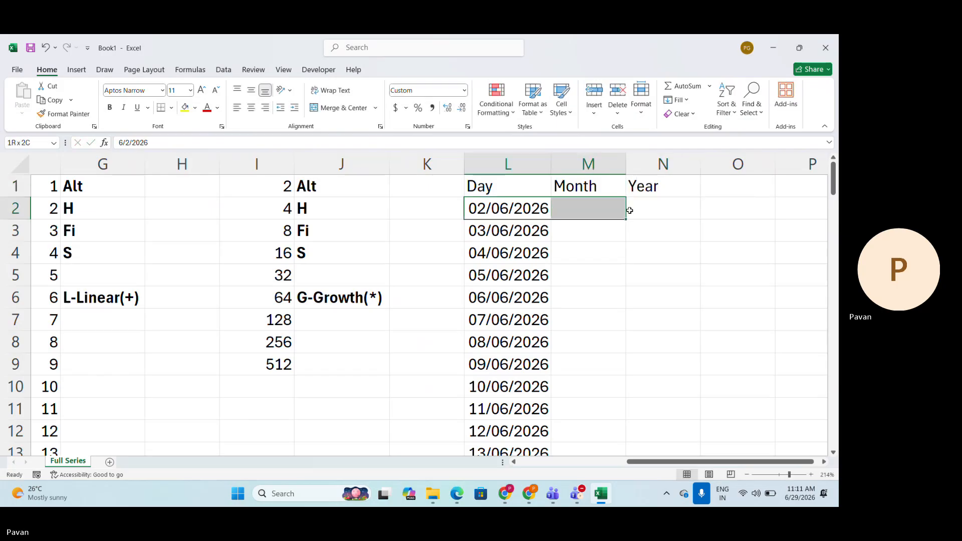
key(shift+Right)
key(ctrl+r)
key(alt+h)
key(o)
key(i)
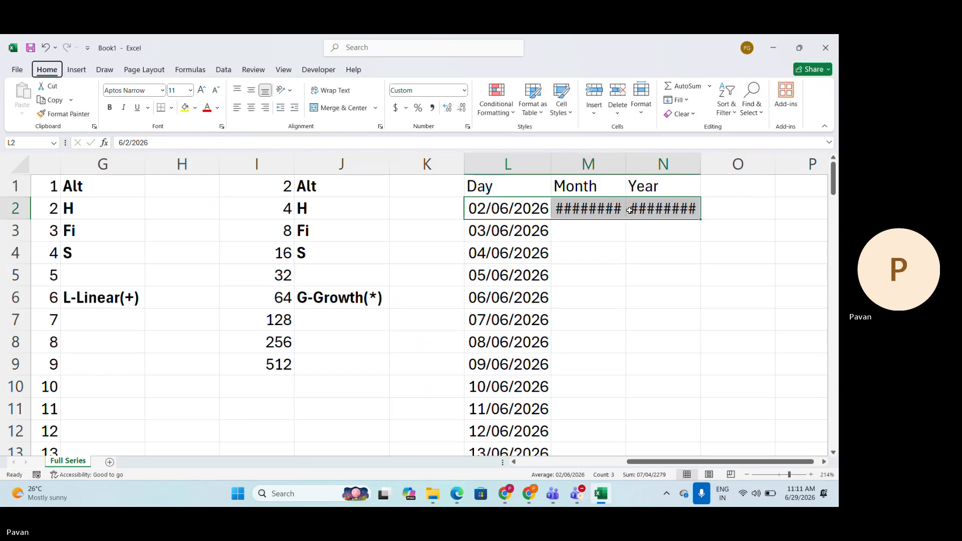
Apply a yellow fill to the Month and Year headings in cells M1 and N1.
key(Up)
key(shift+Right)
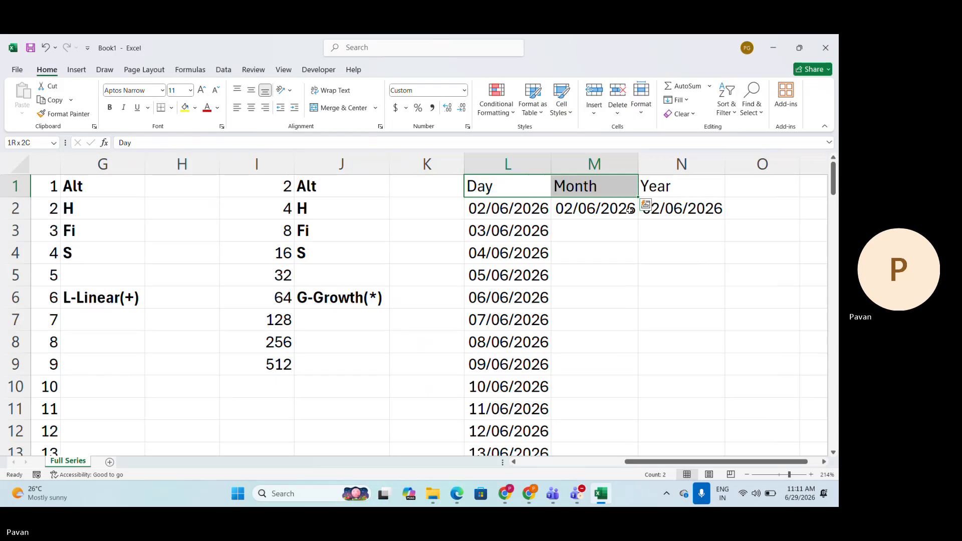
key(Right)
key(shift+Right)
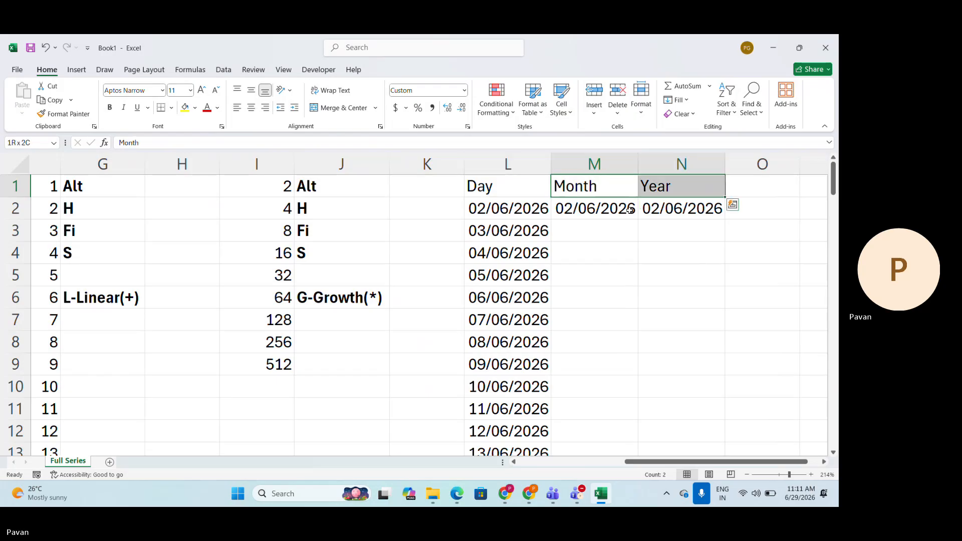
click(184, 107)
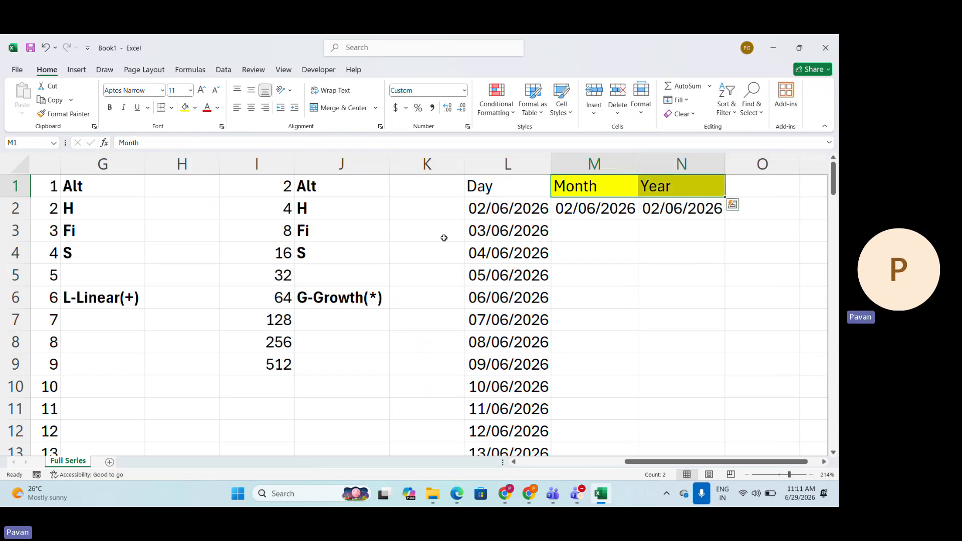
scroll(444, 237, right, 2)
key(Down)
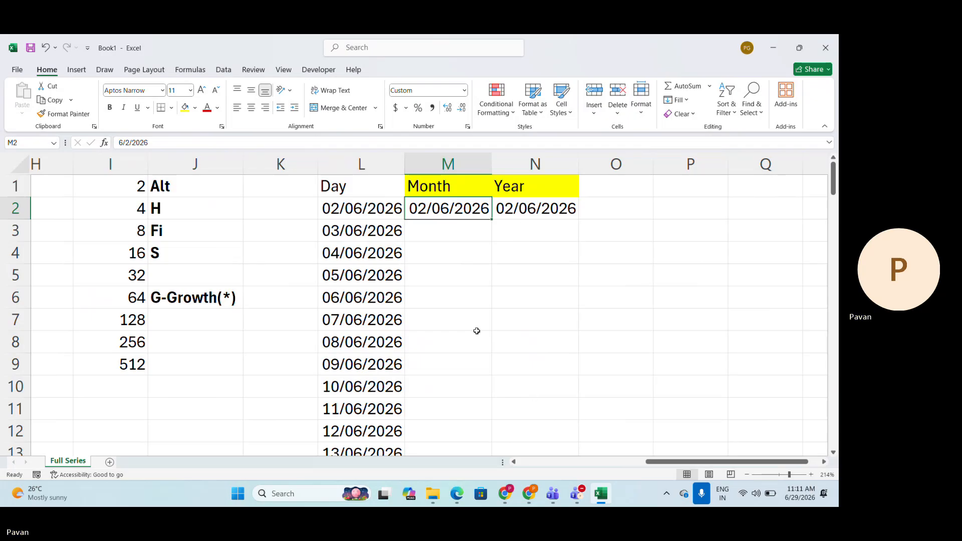
drag(453, 210, 451, 283)
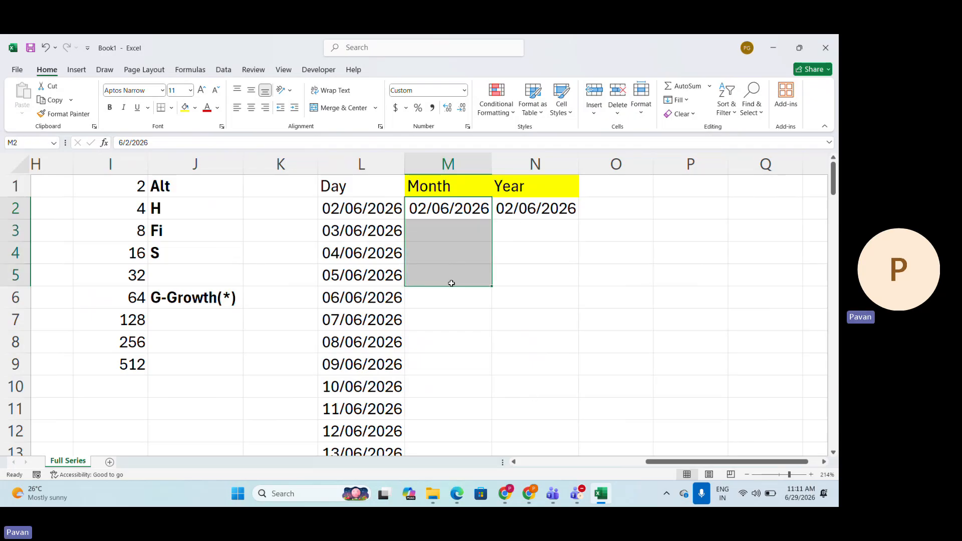
drag(514, 217, 516, 273)
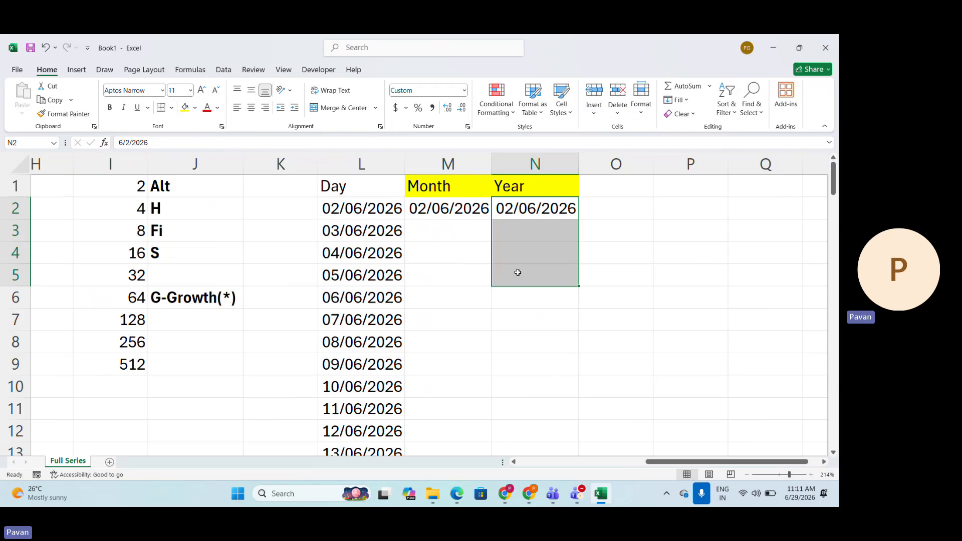
Change the heading in cell M1 to Month(12-2027) and AutoFit the width of column M.
double_click(454, 183)
text(()
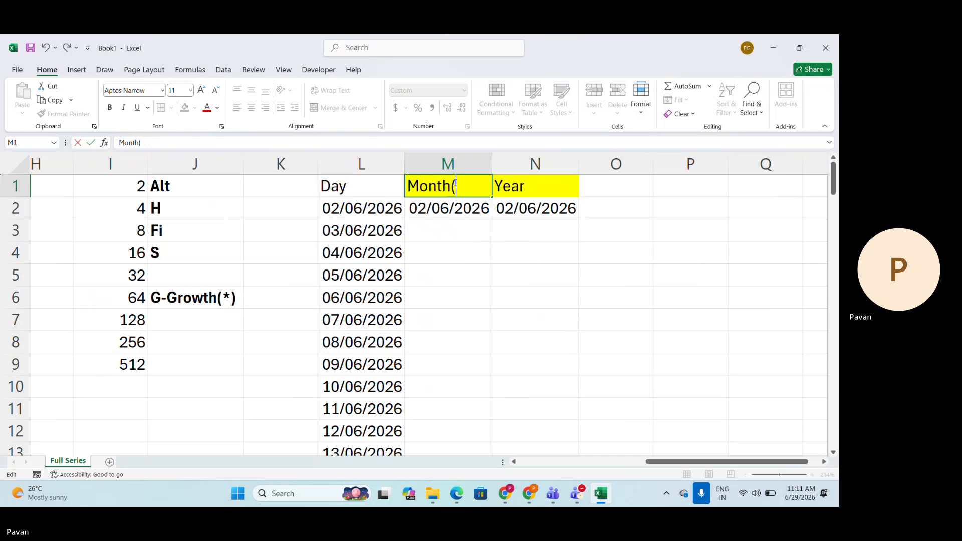
text(12-20)
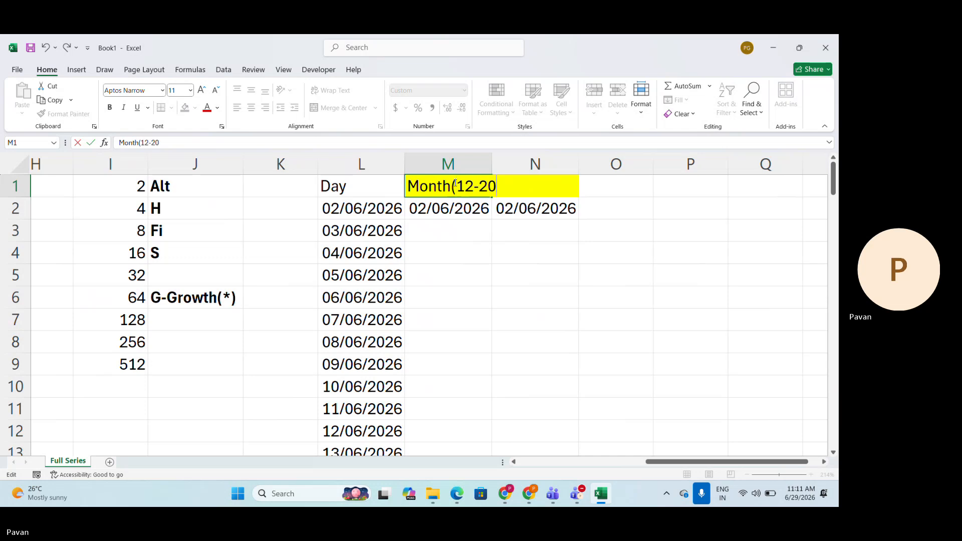
text(27))
key(ctrl+Return)
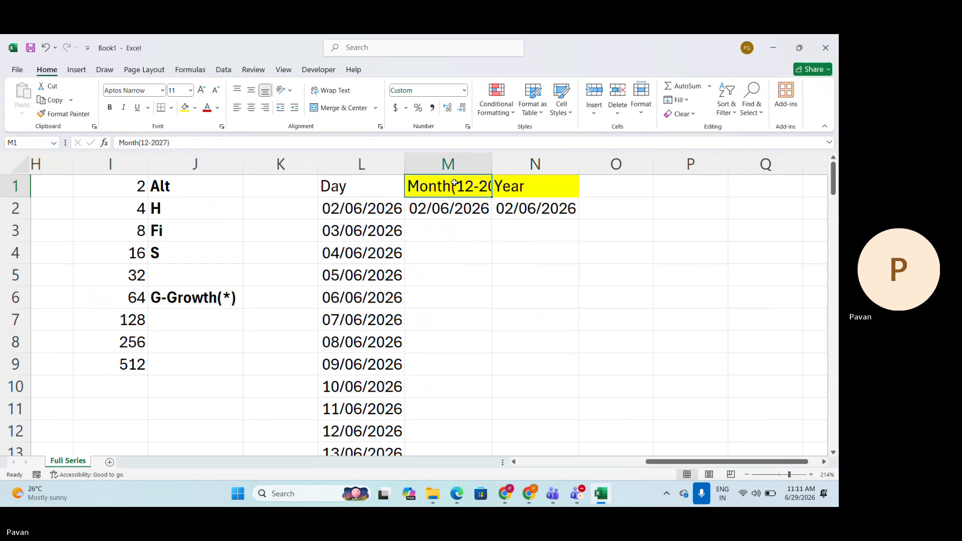
key(alt+h)
key(o)
key(i)
Change the heading in cell N1 to Year(2035).
key(Right)
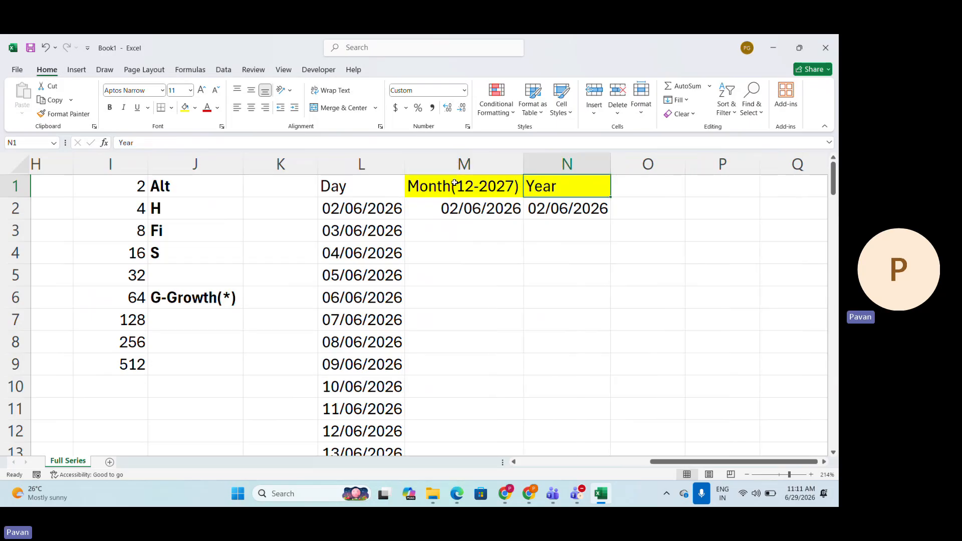
key(F2)
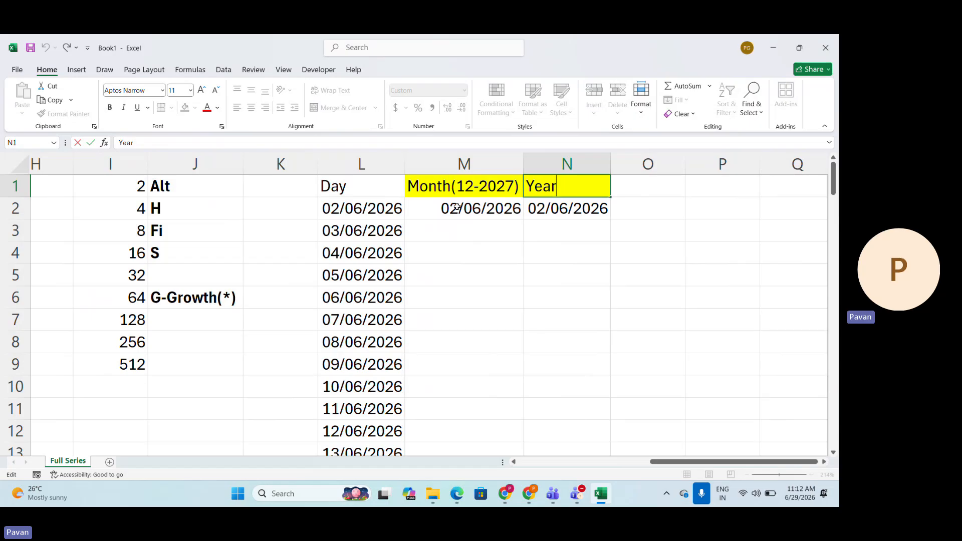
text((2035))
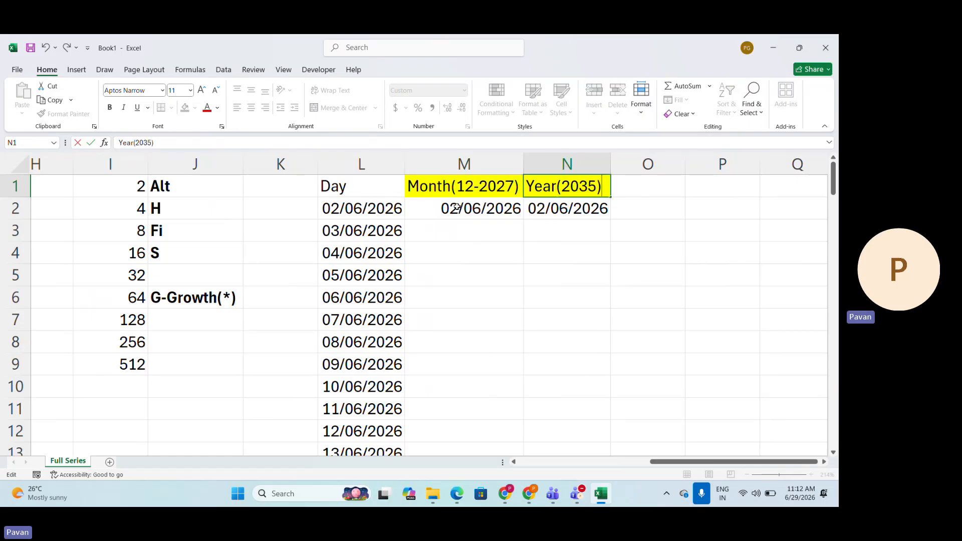
key(Return)
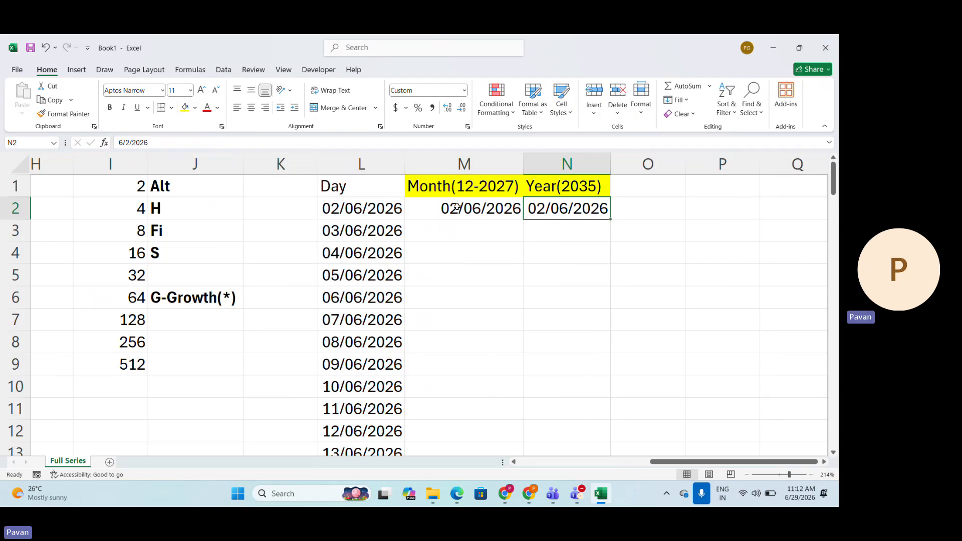
Enter Jan in cell P1.
key(Right)
key(Right)
key(Left)
key(Right)
key(Right)
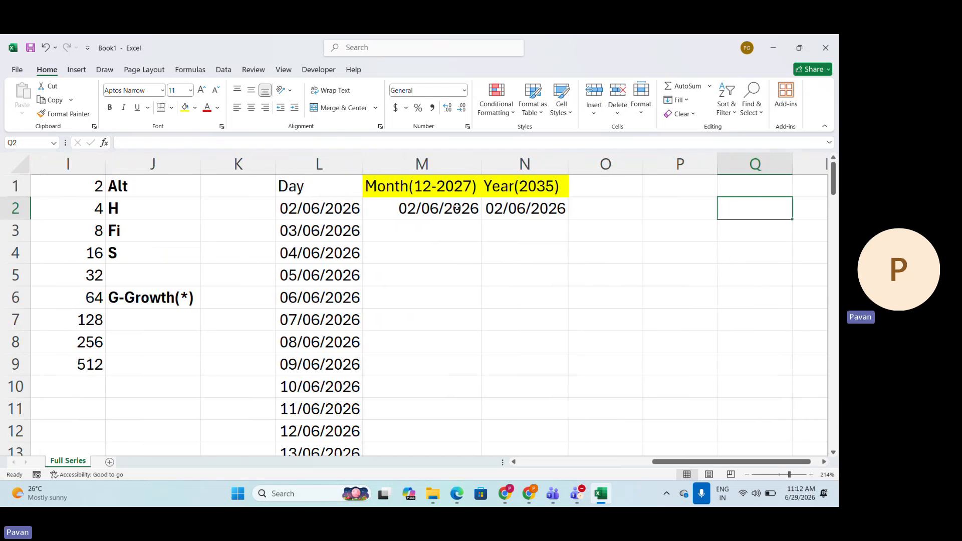
key(Up)
key(Left)
text(Jan)
key(Return)
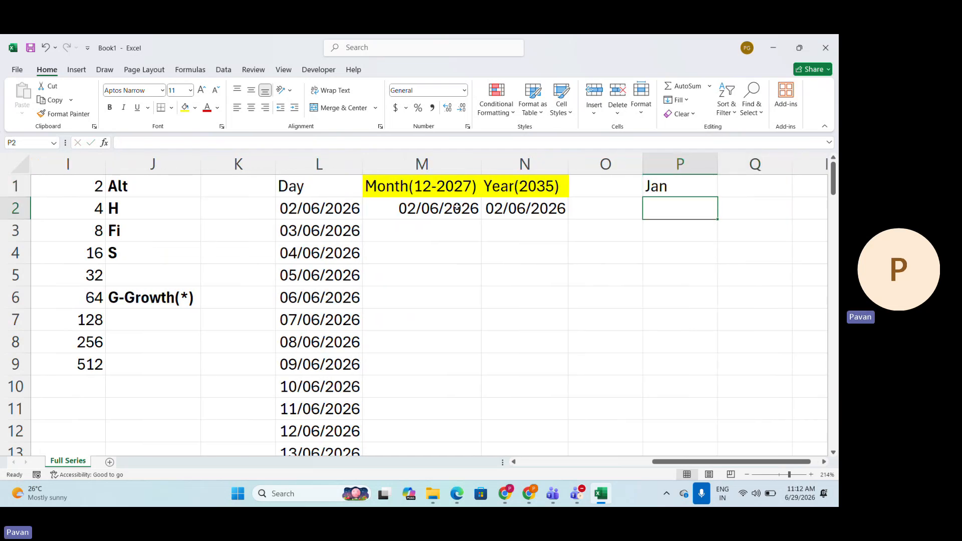
key(Up)
key(shift+Down)
key(shift+Down)
key(shift+Down)
key(shift+Down)
key(shift+Down)
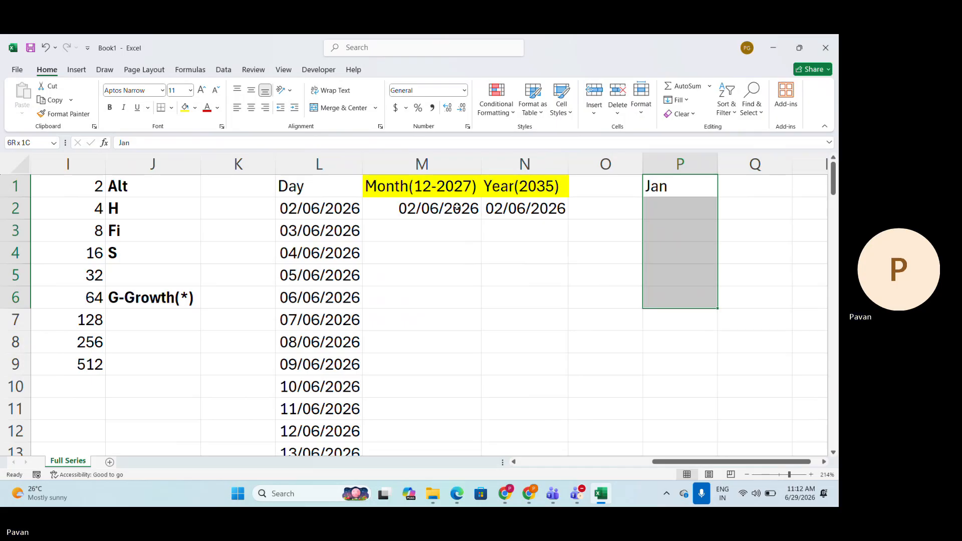
key(Up)
scroll(578, 246, right, 2)
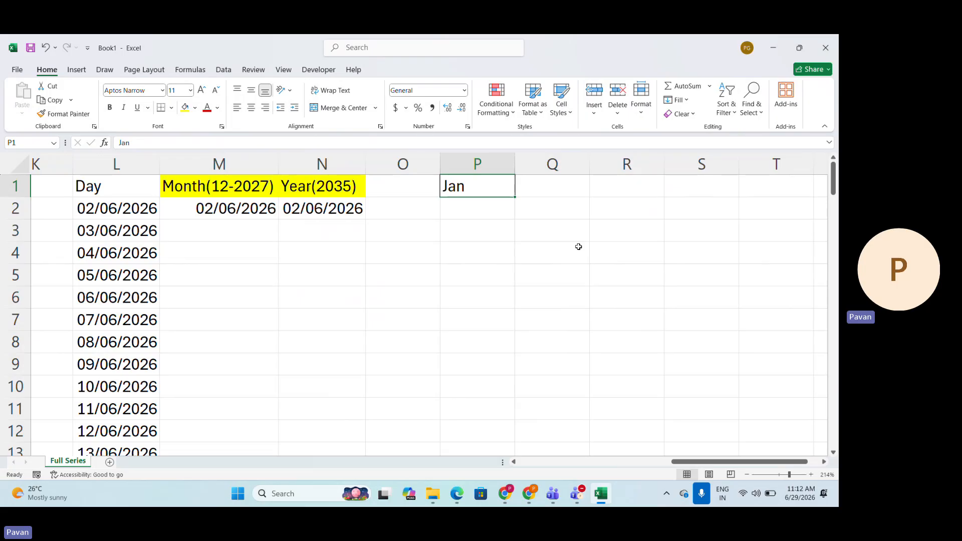
key(alt+h)
key(f)
key(i)
key(s)
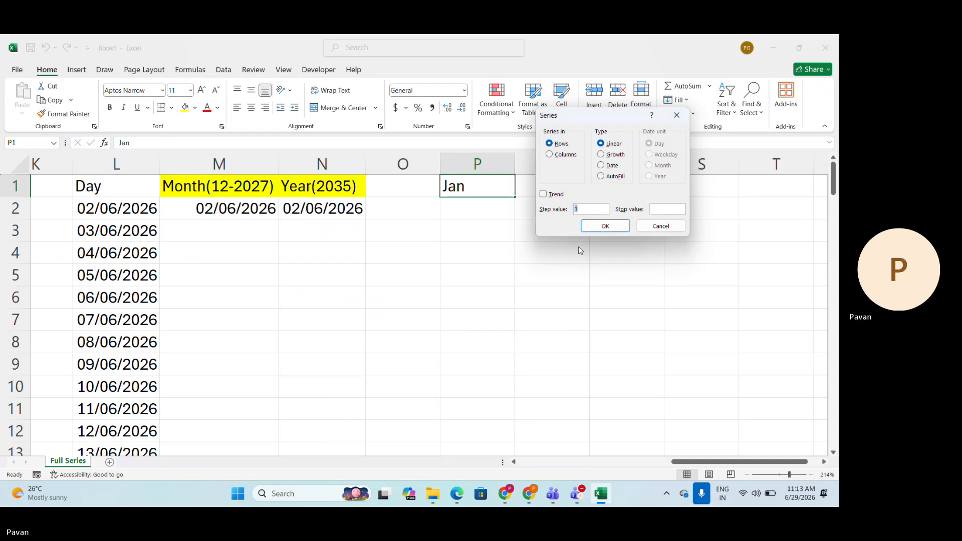
click(616, 179)
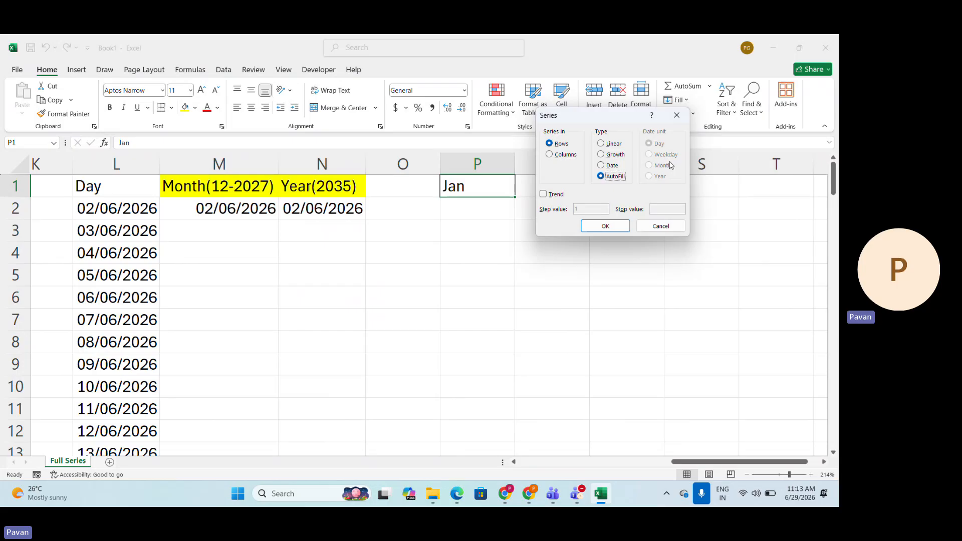
key(Escape)
Fill the month names from Jan to Dec down cells P1:P12 with an AutoFill series.
key(shift+Down)
key(shift+Down)
key(shift+Down)
key(shift+Down)
key(shift+Down)
key(shift+Down)
key(shift+Down)
key(shift+Down)
key(shift+Down)
key(shift+Down)
key(shift+Down)
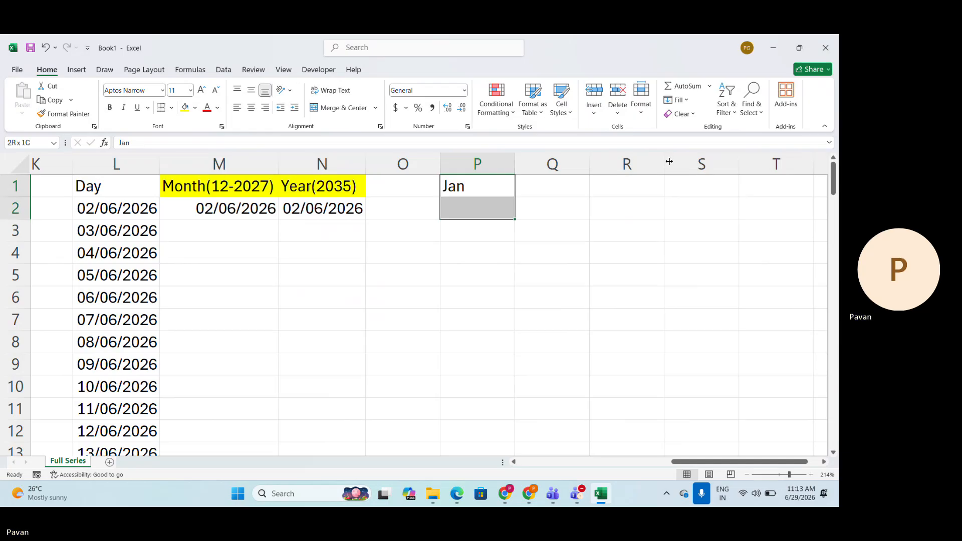
key(alt+h)
key(f)
key(i)
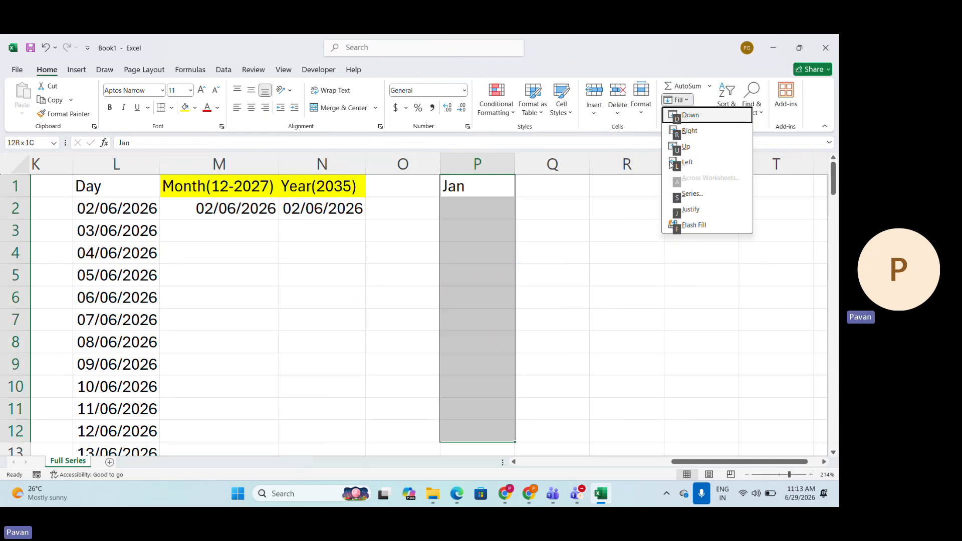
key(s)
key(Return)
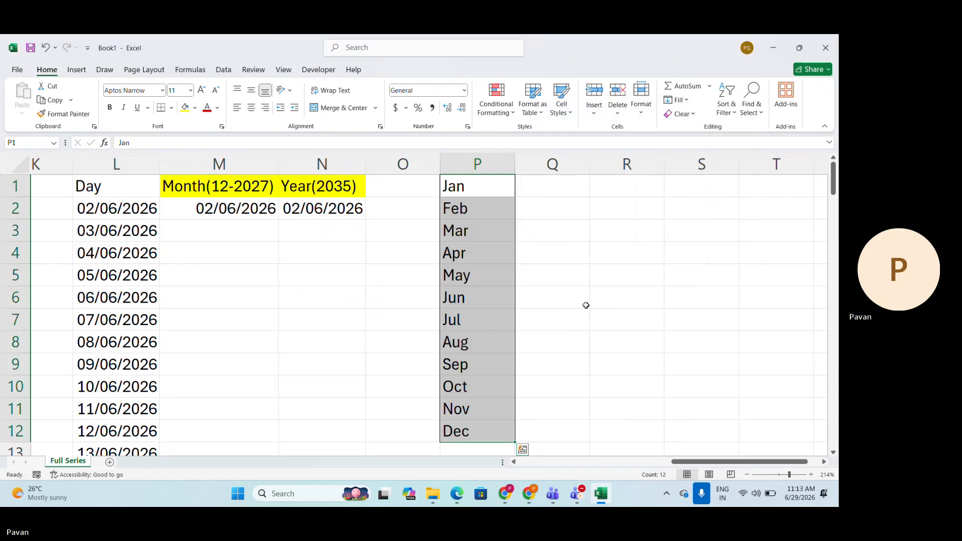
Enter Monday in cell Q1.
scroll(584, 311, down, 1)
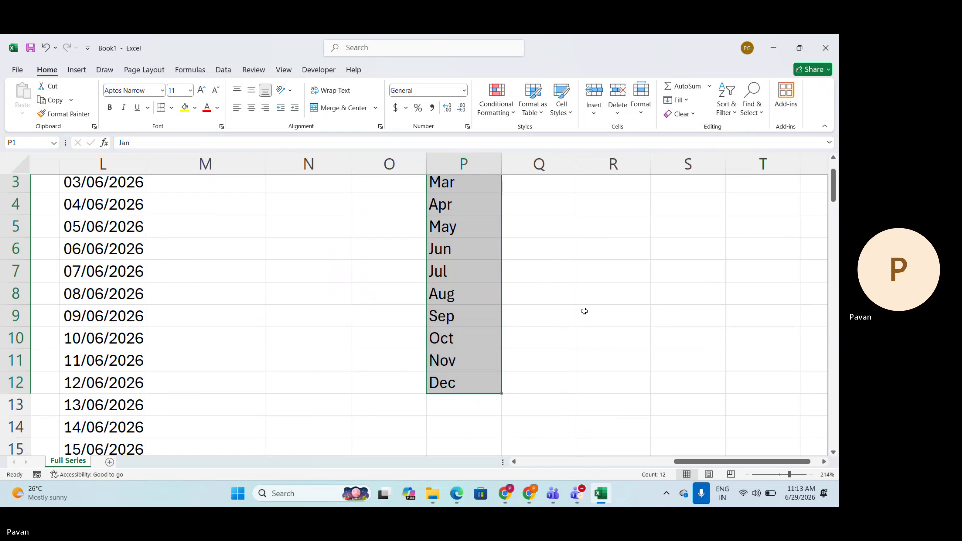
scroll(584, 310, up, 1)
key(Right)
text(Min)
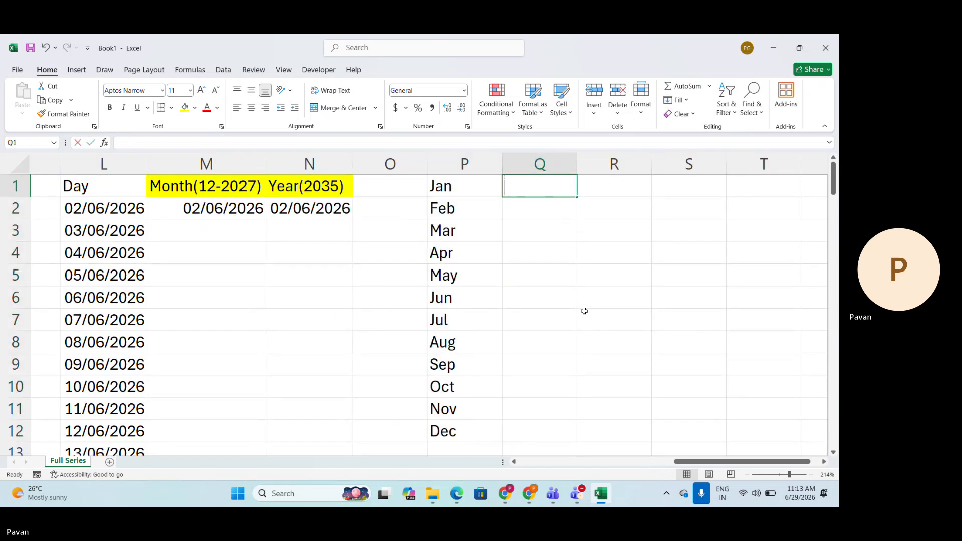
key(BackSpace)
key(BackSpace)
text(onday)
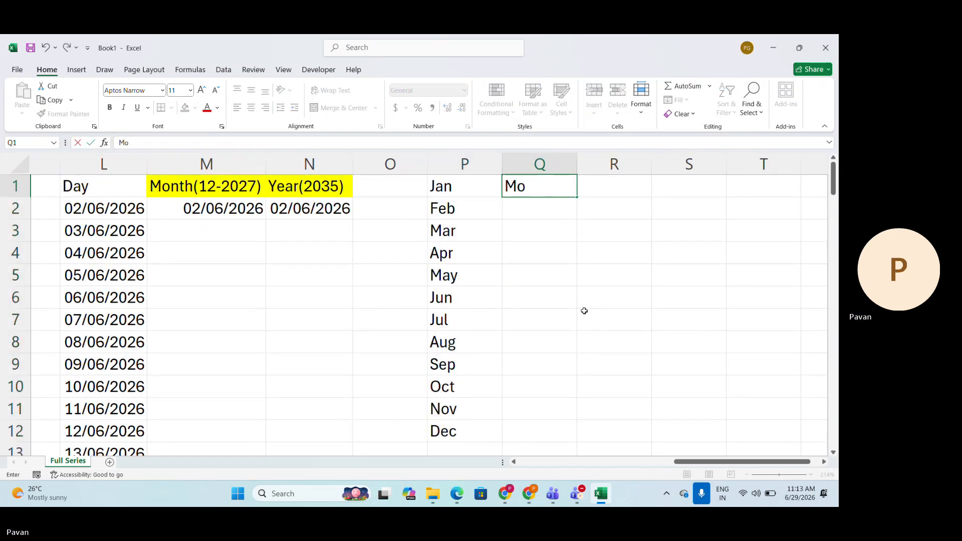
key(Return)
Fill the weekday names down cells Q1:Q12 from Monday with an AutoFill series.
key(Up)
key(shift+Down)
key(shift+Down)
key(shift+Down)
key(shift+Down)
key(shift+Down)
key(shift+Down)
key(shift+Down)
key(shift+Down)
key(shift+Down)
key(shift+Down)
key(shift+Down)
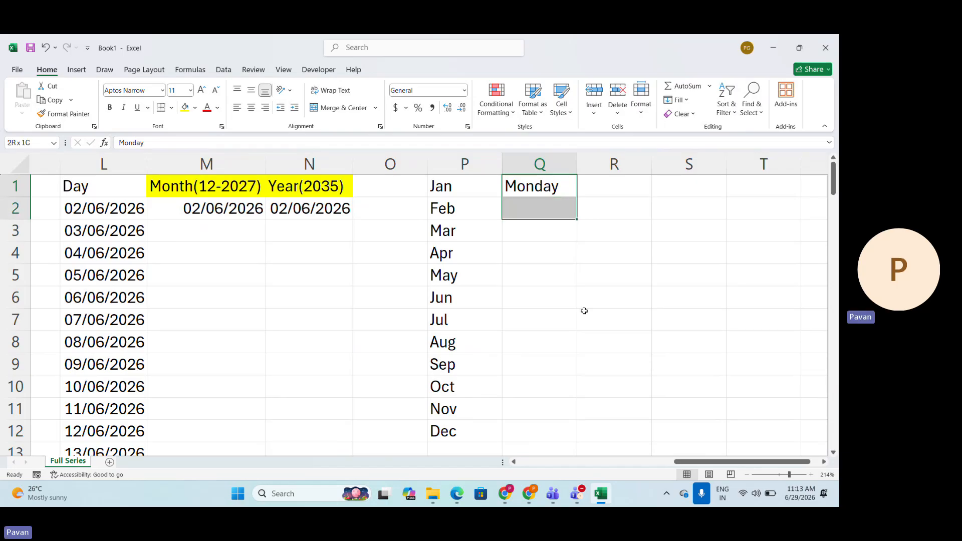
key(alt+h)
key(f)
key(i)
key(s)
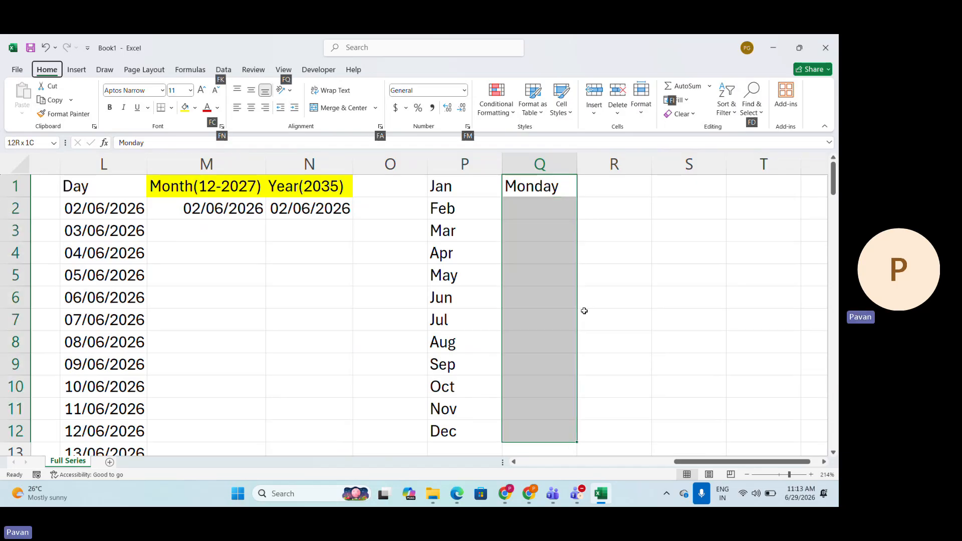
key(alt+f)
key(Return)
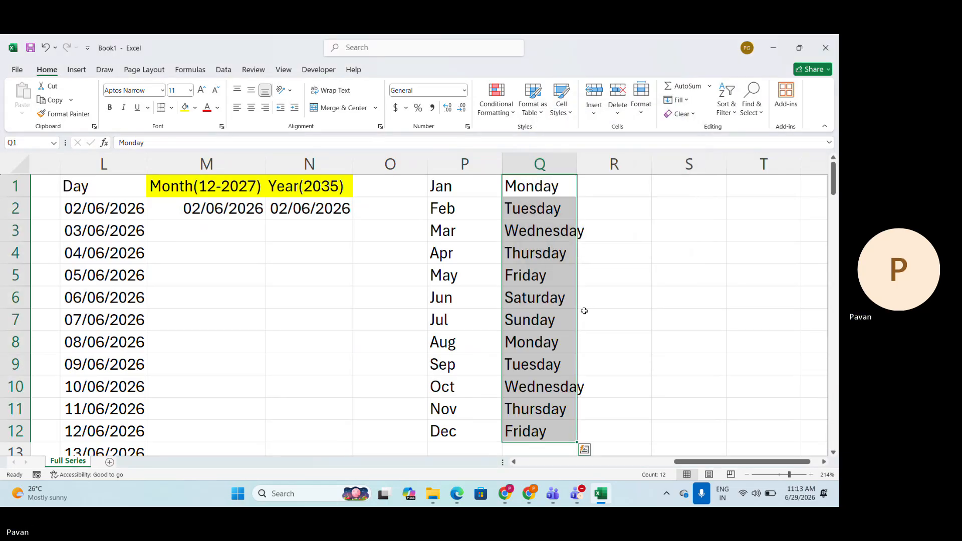
AutoFit the width of column Q to the weekday names.
key(alt+h)
key(o)
key(i)
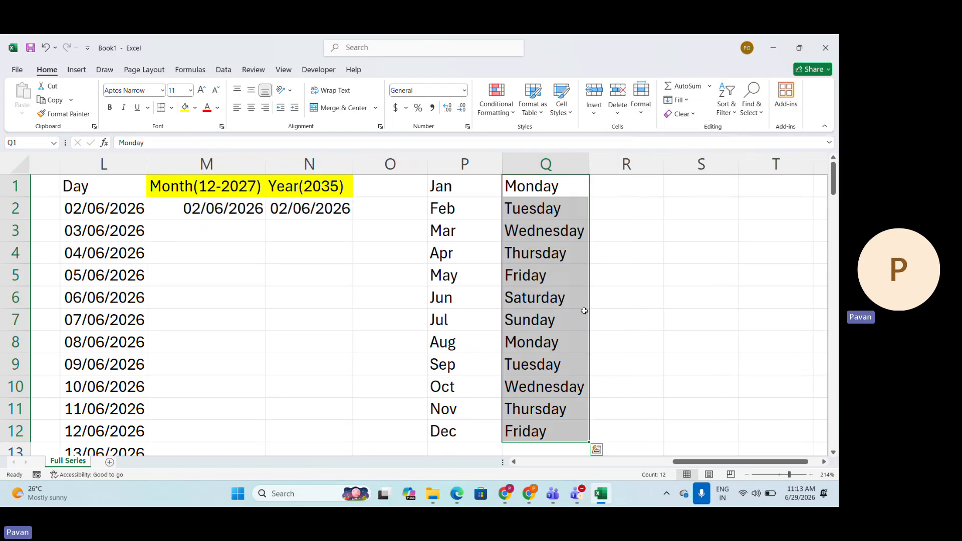
Enter BMW in cell R1.
key(Right)
text(BMW)
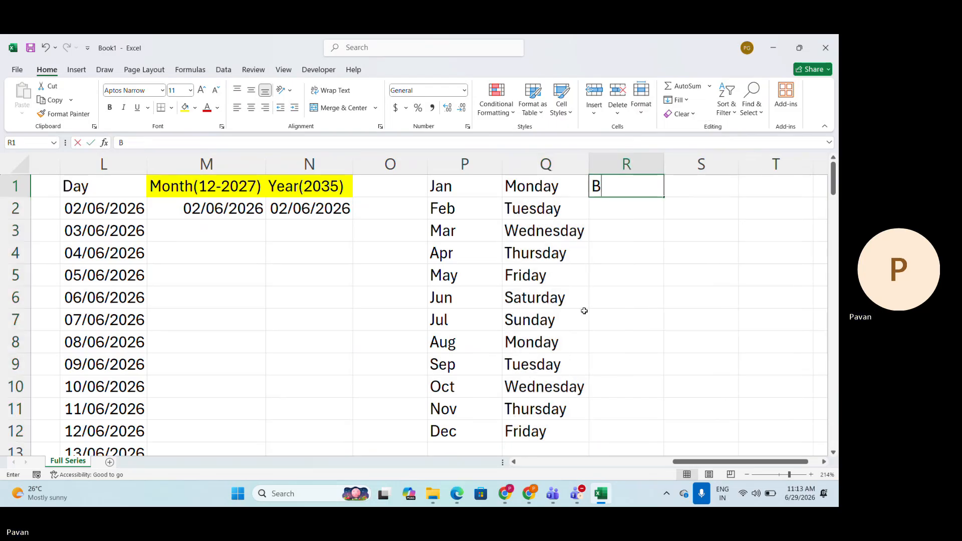
key(Return)
Fill the custom car brand list down cells R1:R12 from BMW with an AutoFill series.
key(Up)
key(shift+Down)
key(shift+Down)
key(shift+Down)
key(shift+Down)
key(shift+Down)
key(shift+Down)
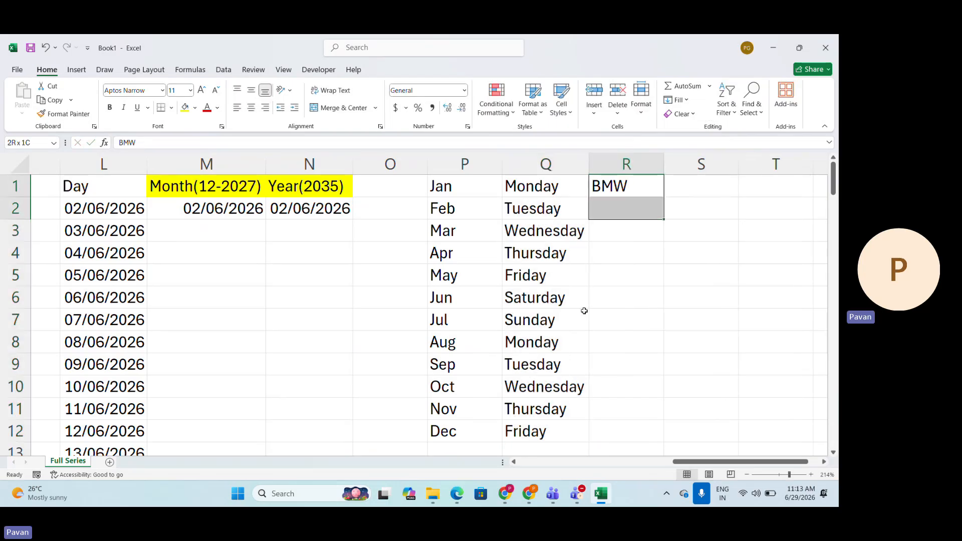
key(shift+Down)
key(shift+Down)
key(shift+Down)
key(shift+Down)
key(shift+Down)
key(shift+Down)
key(shift+Up)
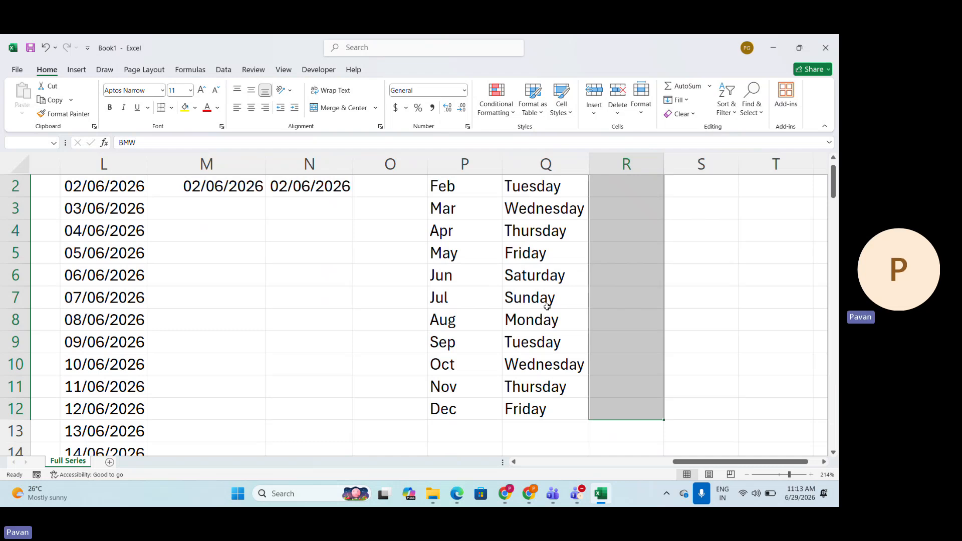
scroll(491, 321, up, 1)
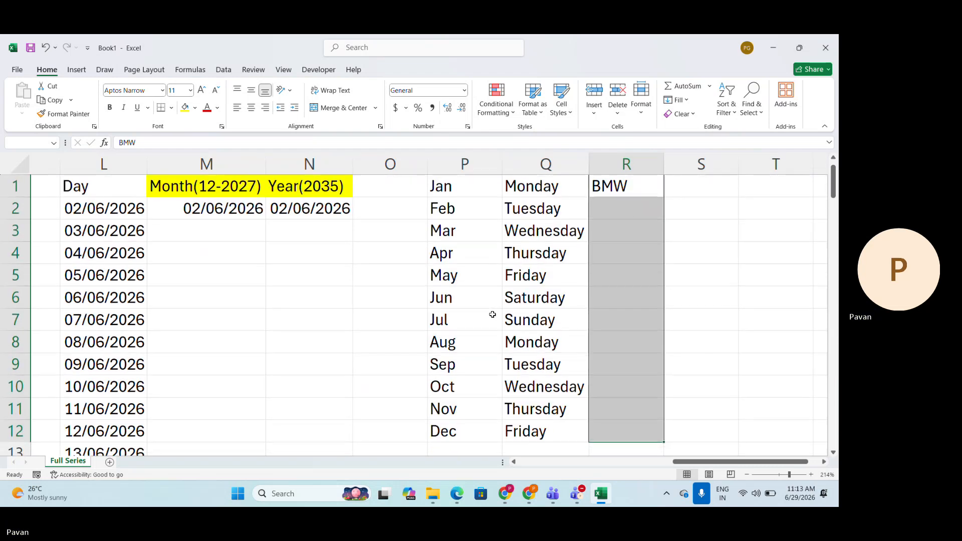
key(alt)
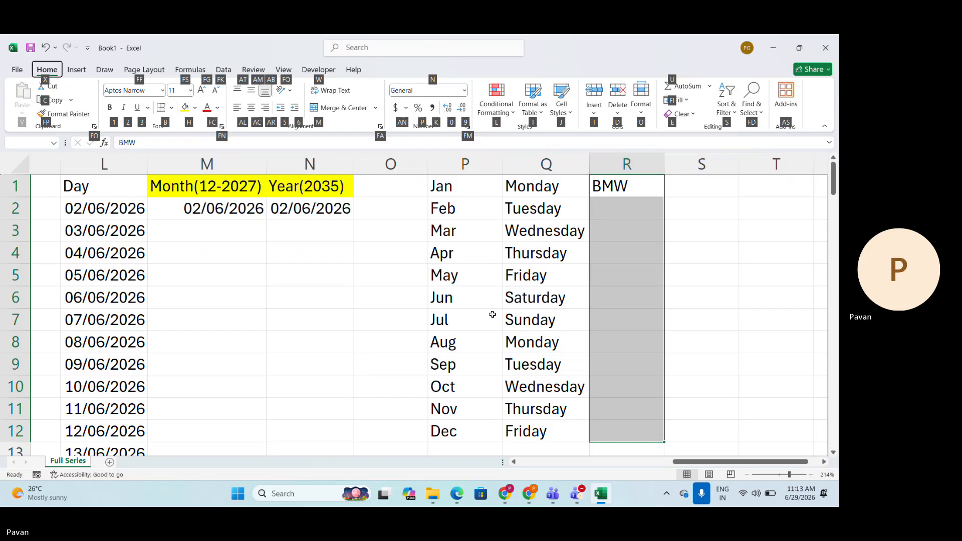
key(f)
key(i)
key(s)
key(alt+f)
key(Return)
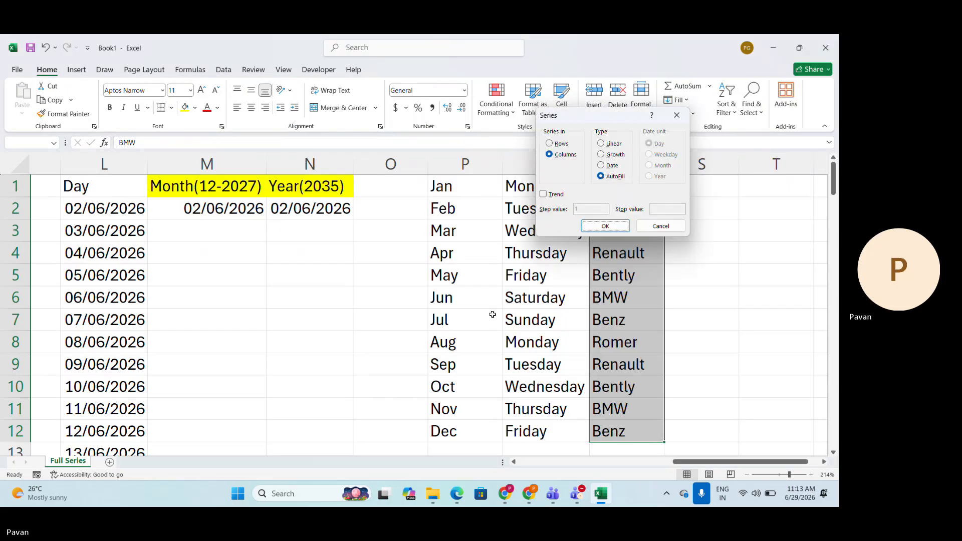
Clear the car brand entries from cells R1:R12.
scroll(623, 328, right, 2)
click(607, 299)
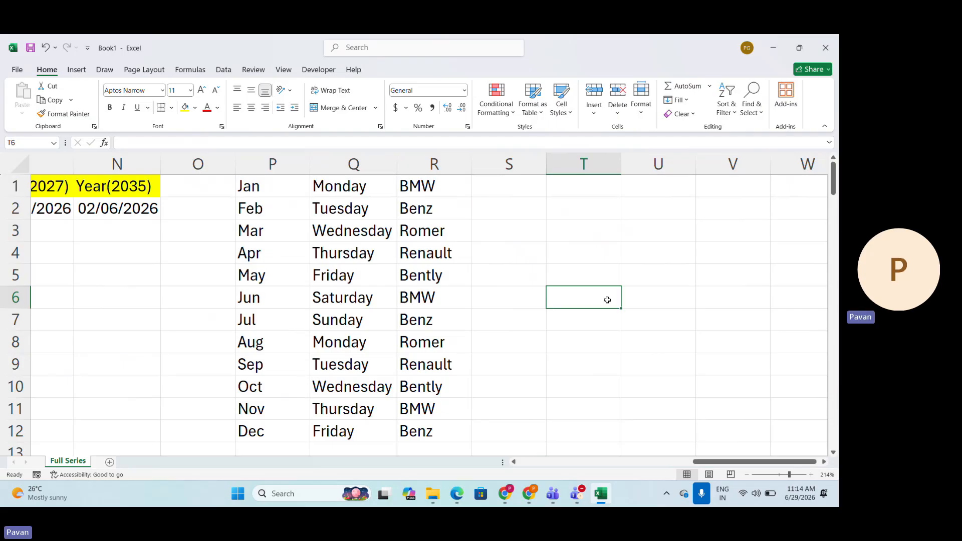
key(Left)
key(Left)
key(ctrl+Up)
key(ctrl+shift+Down)
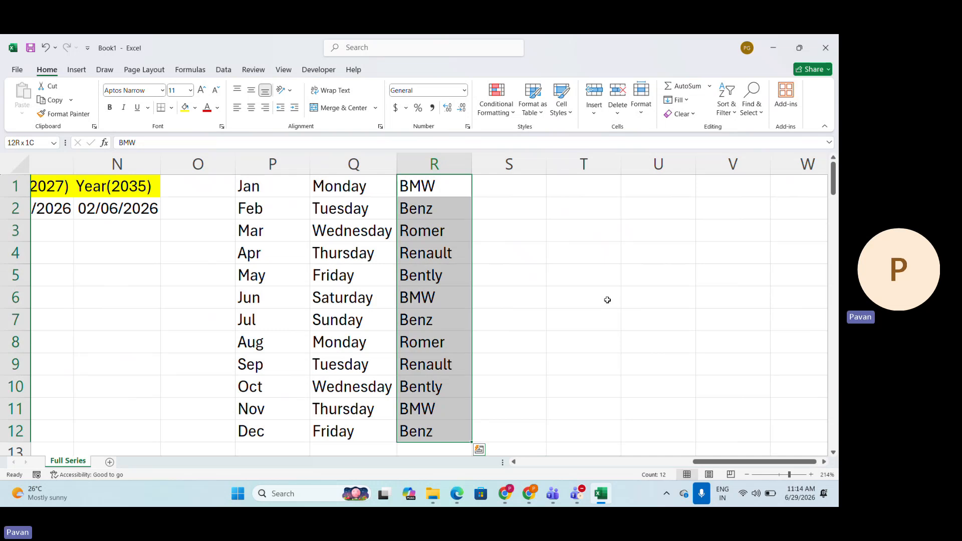
key(Delete)
click(668, 250)
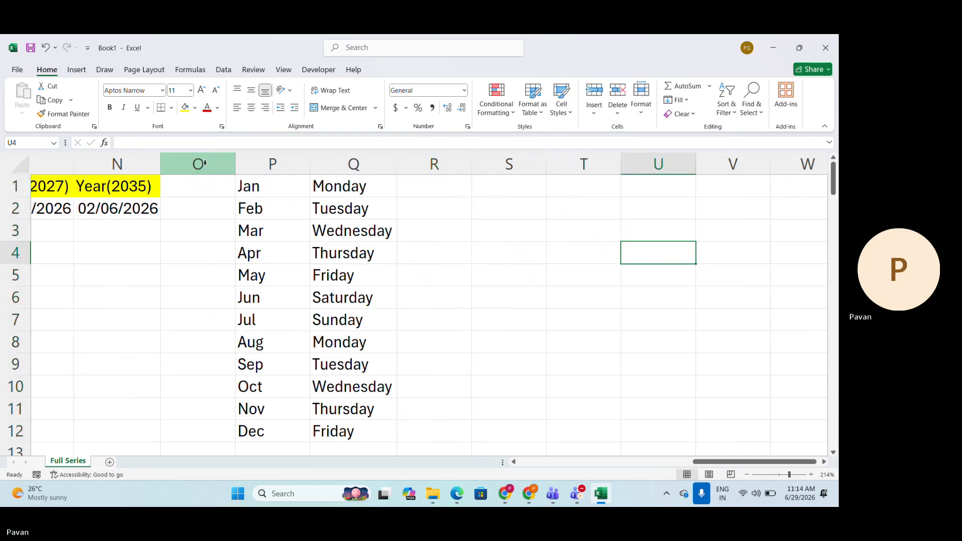
Open the Custom Lists dialog from the advanced Excel options.
click(15, 70)
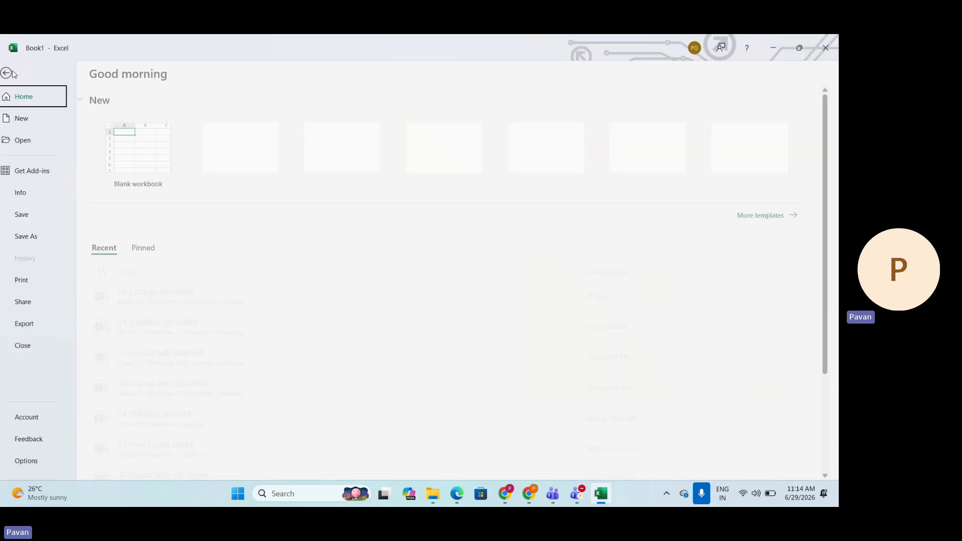
click(31, 459)
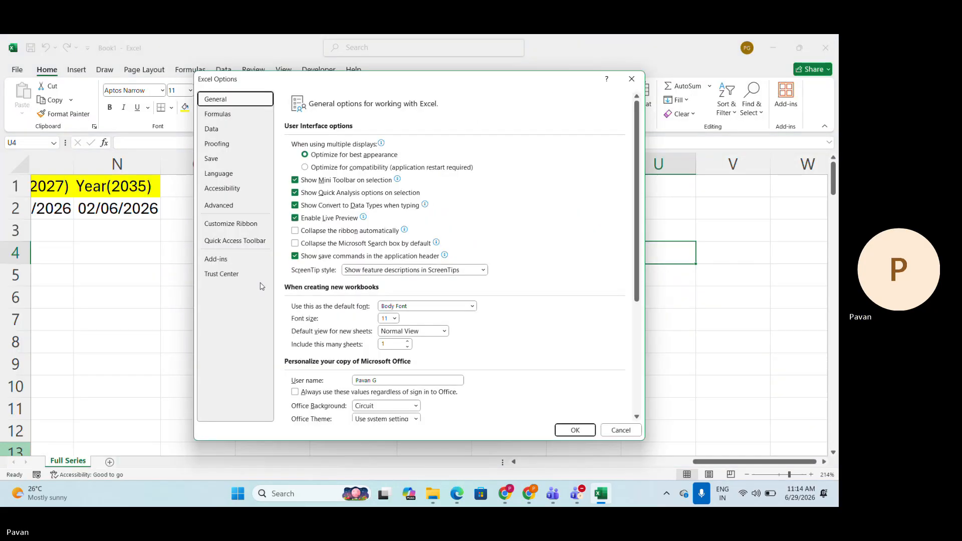
click(232, 204)
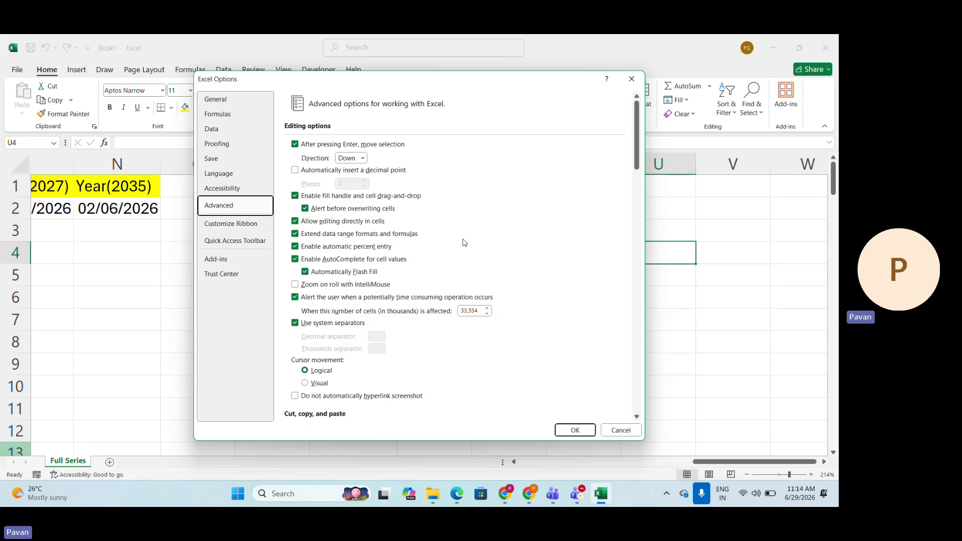
scroll(465, 242, down, 15)
click(462, 310)
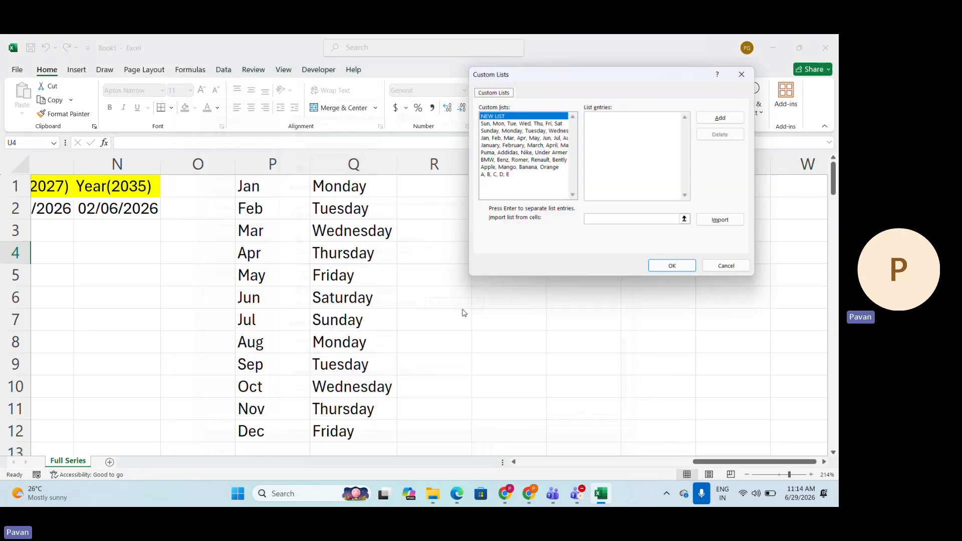
drag(584, 81, 401, 56)
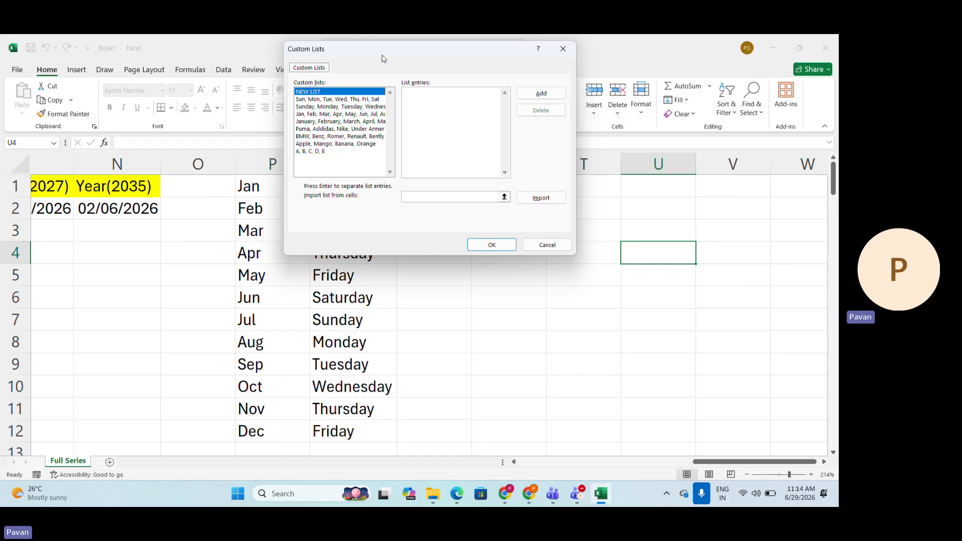
drag(382, 59, 375, 80)
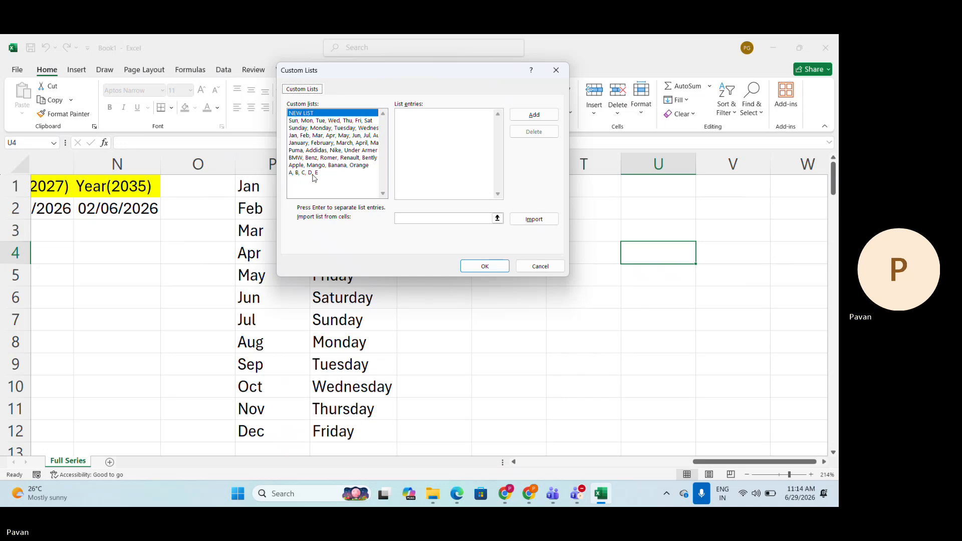
Permanently delete the A, B, C, D, E custom list.
click(415, 119)
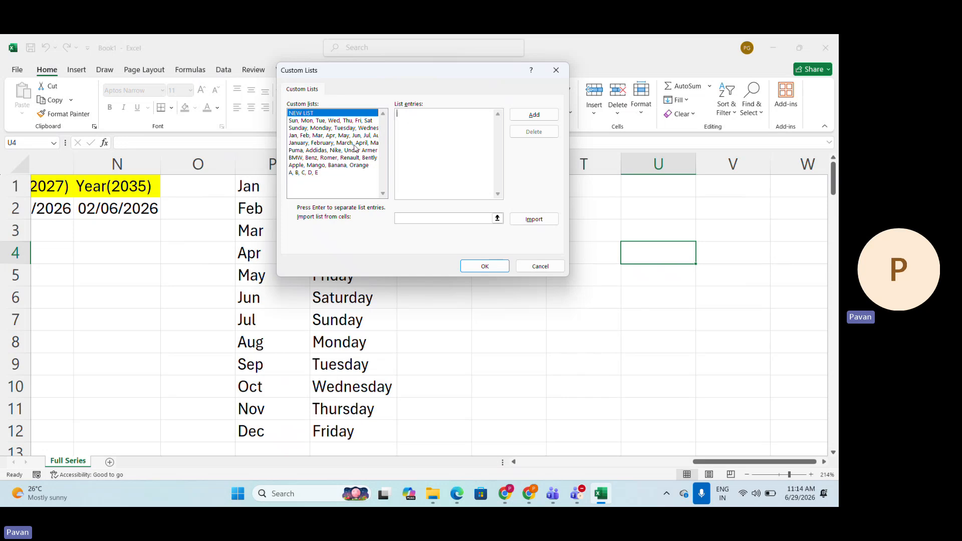
click(320, 172)
click(533, 131)
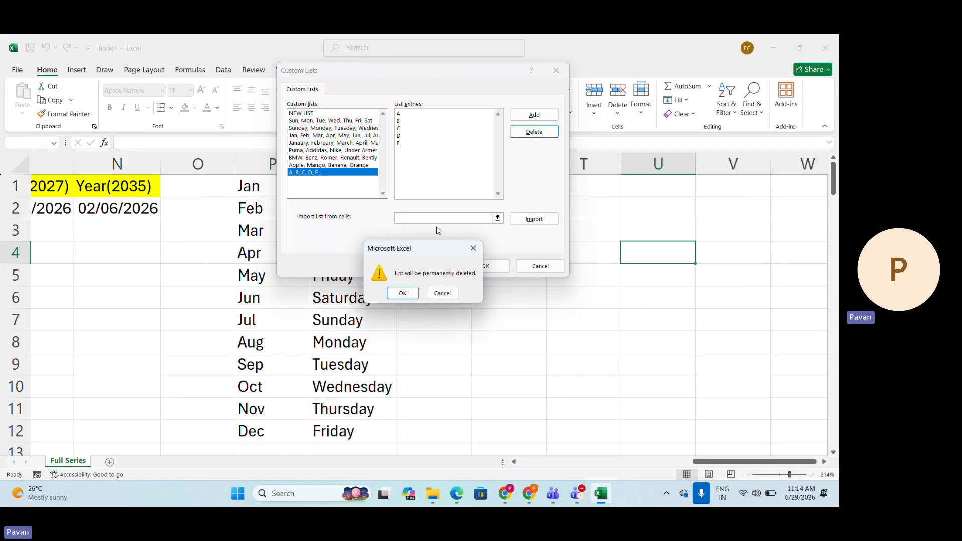
click(403, 293)
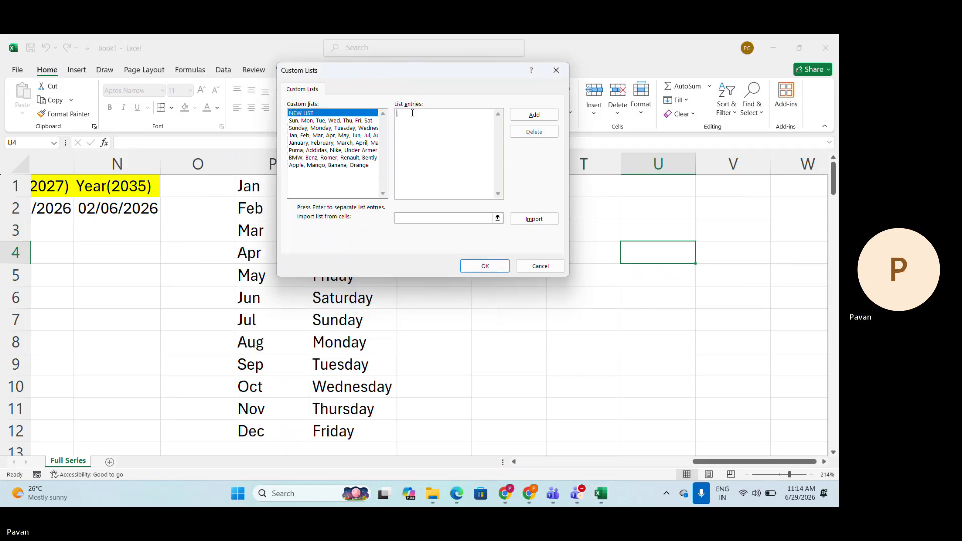
Add a custom list with the entries E, F, G, H, I, J, K and close the options.
text(E)
key(Return)
text(F)
key(Return)
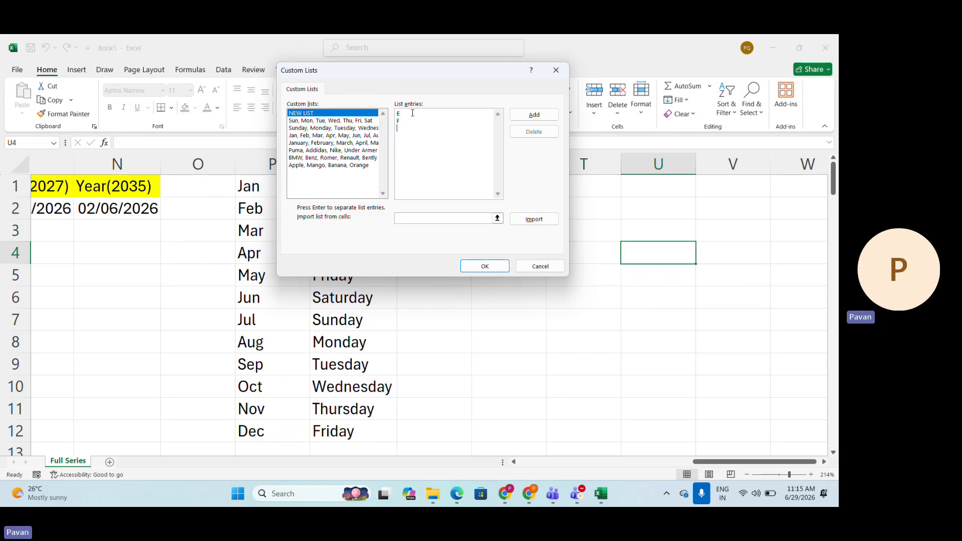
text(G H )
text(I)
key(Return)
text(J )
text(K)
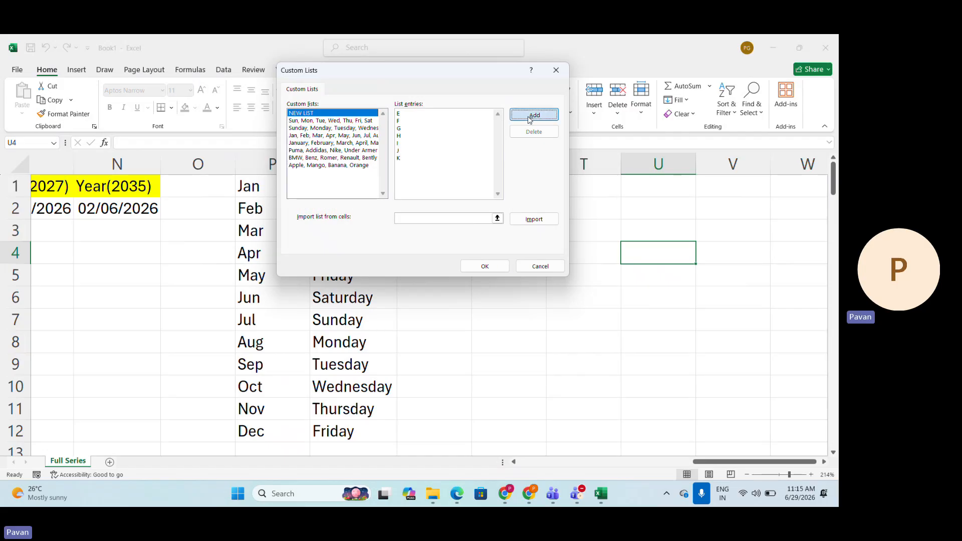
click(532, 115)
click(485, 265)
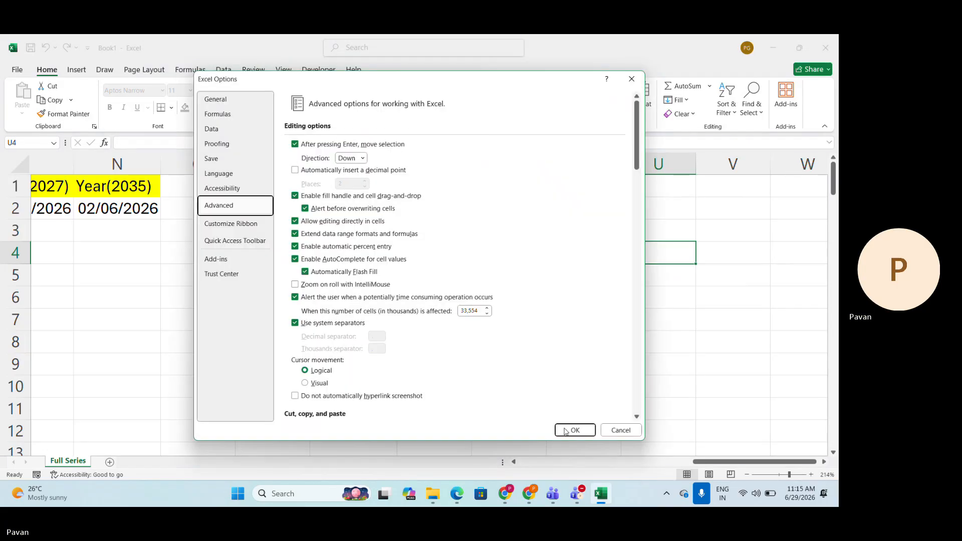
click(575, 433)
Enter K in cell R1.
click(416, 188)
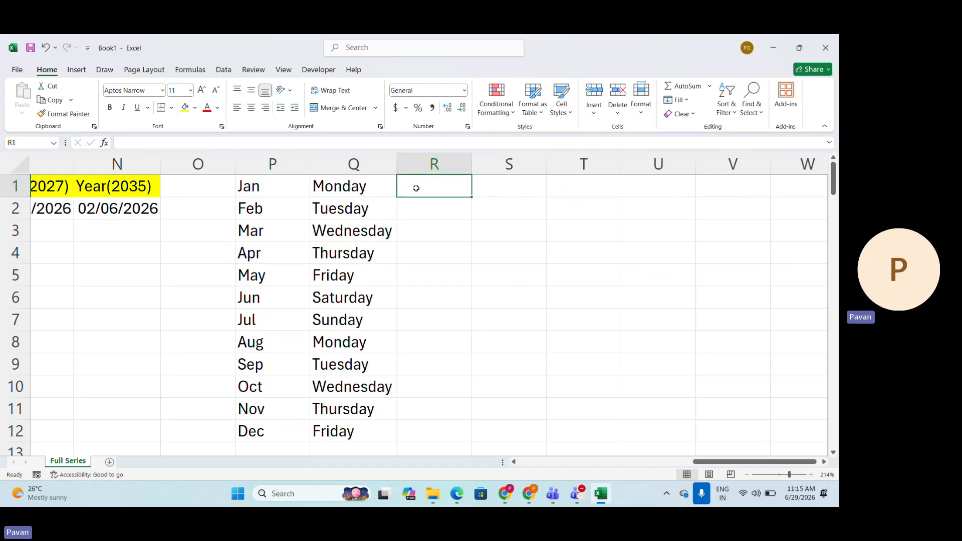
text(K)
key(Return)
Fill cells R1:R12 from K with an AutoFill series in columns.
click(416, 188)
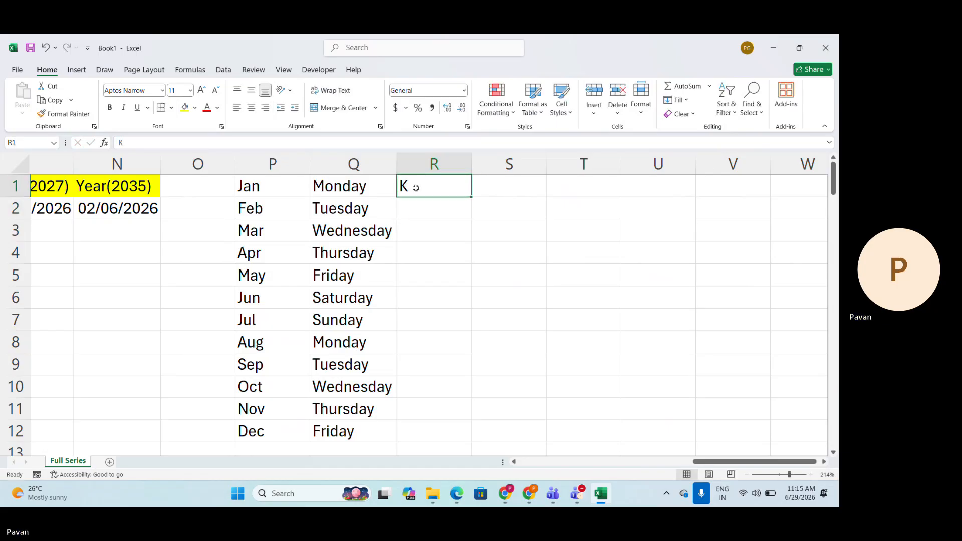
key(shift+Down)
key(shift+Down)
key(shift+Down)
key(shift+Down)
key(shift+Down)
key(shift+Down)
key(shift+Down)
key(shift+Down)
key(shift+Down)
key(shift+Down)
key(shift+Down)
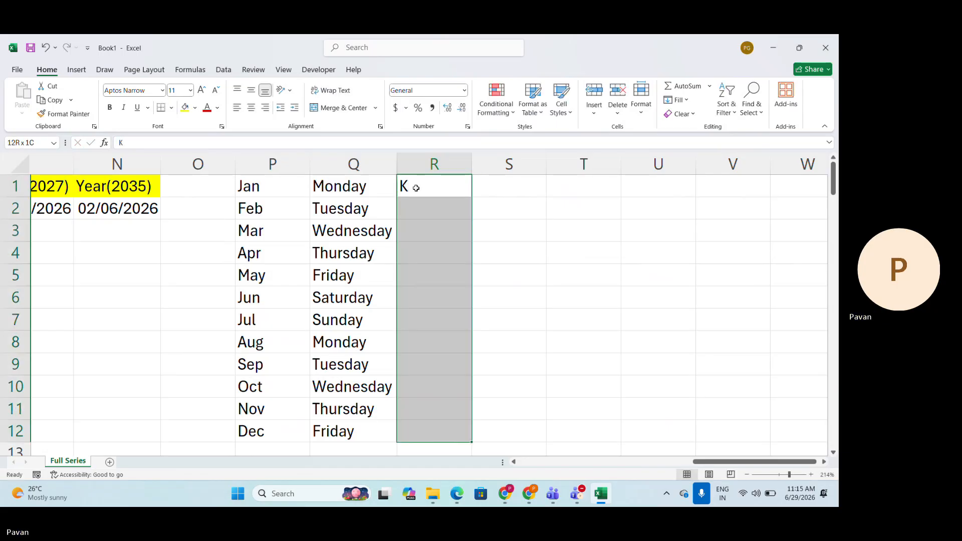
key(alt+h)
key(f)
key(i)
key(s)
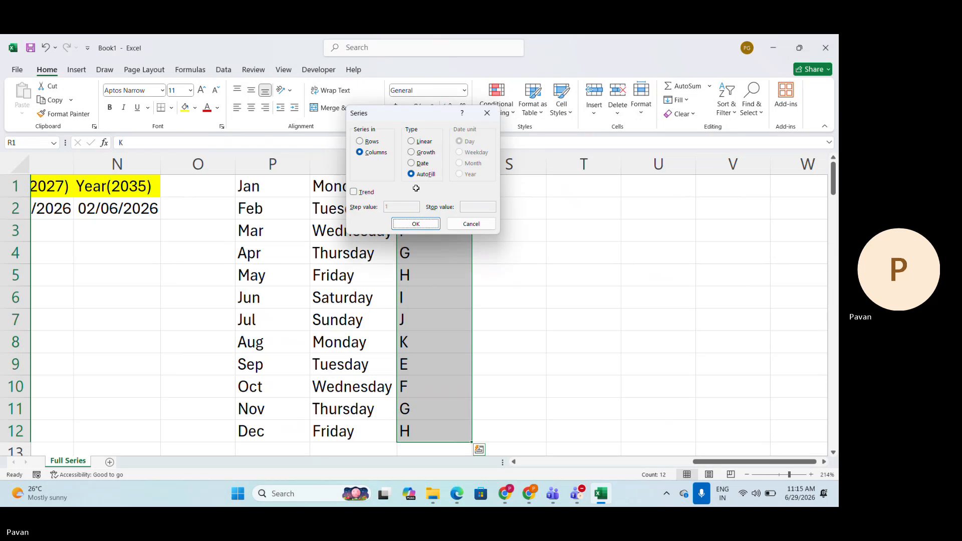
key(Return)
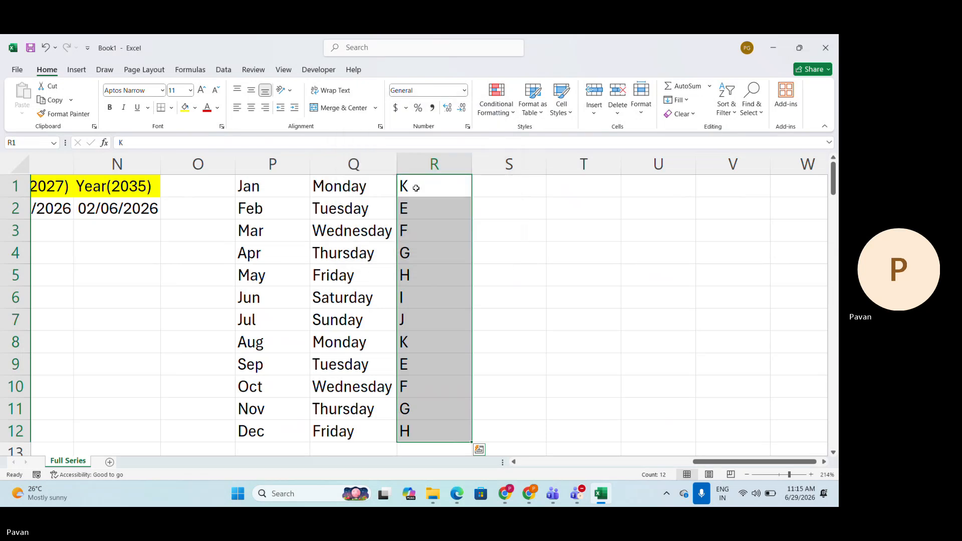
Note the shortcut sequence Alt, H, Fi, S in cells S1:S4, one entry per cell.
key(Right)
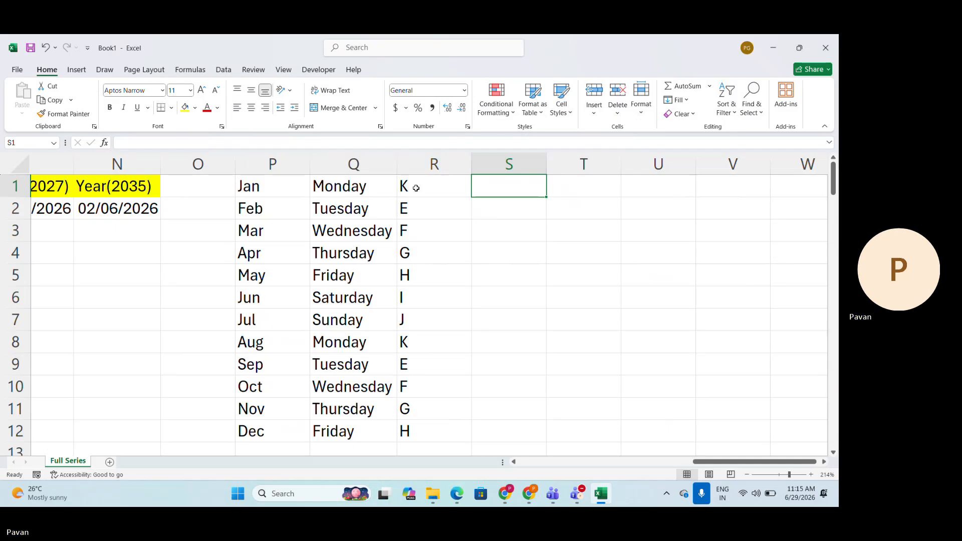
text(Alt)
key(Return)
text(F)
key(BackSpace)
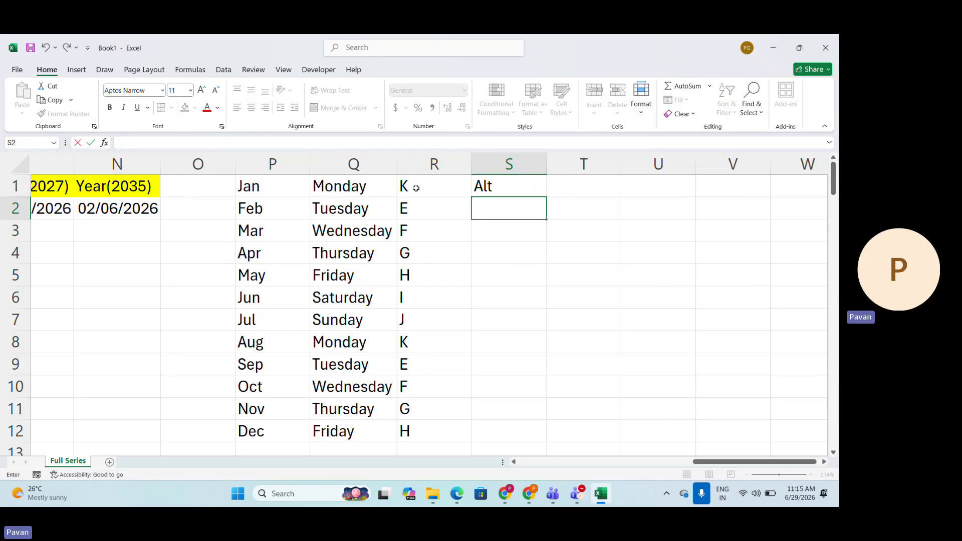
text(H)
key(Return)
text(Fi)
key(Return)
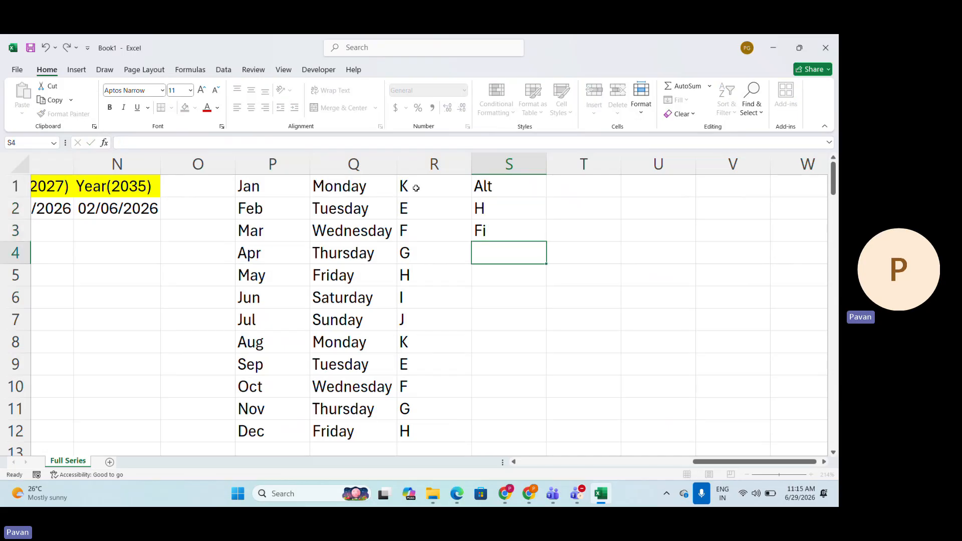
text(S)
key(Return)
Enter the note F-AutoFill in cell S6, leaving S5 blank.
key(Return)
text(Fi)
key(BackSpace)
text(-)
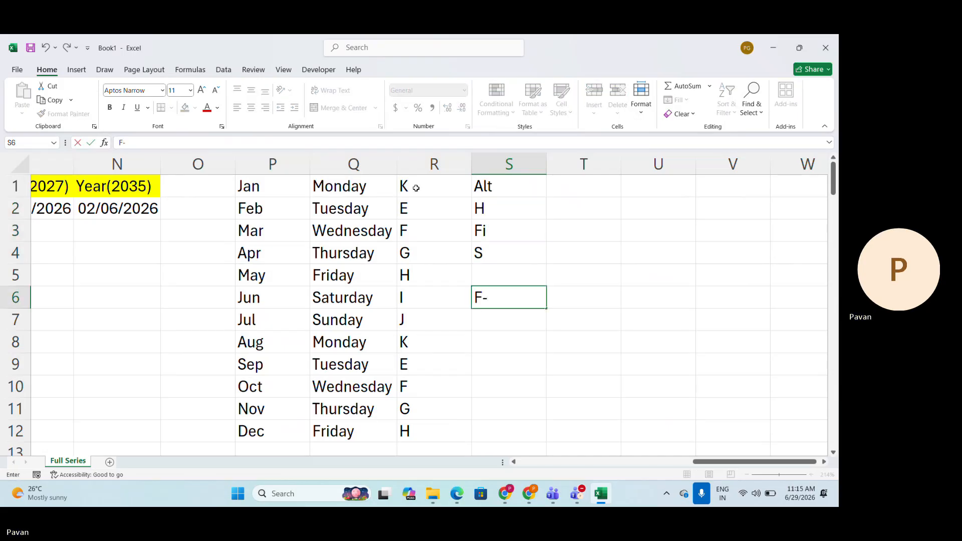
text(AutoFill)
key(Return)
Make the shortcut notes in cells S1:S6 bold.
key(Up)
key(shift+Up)
key(shift+Up)
key(shift+Up)
key(shift+Up)
key(shift+Up)
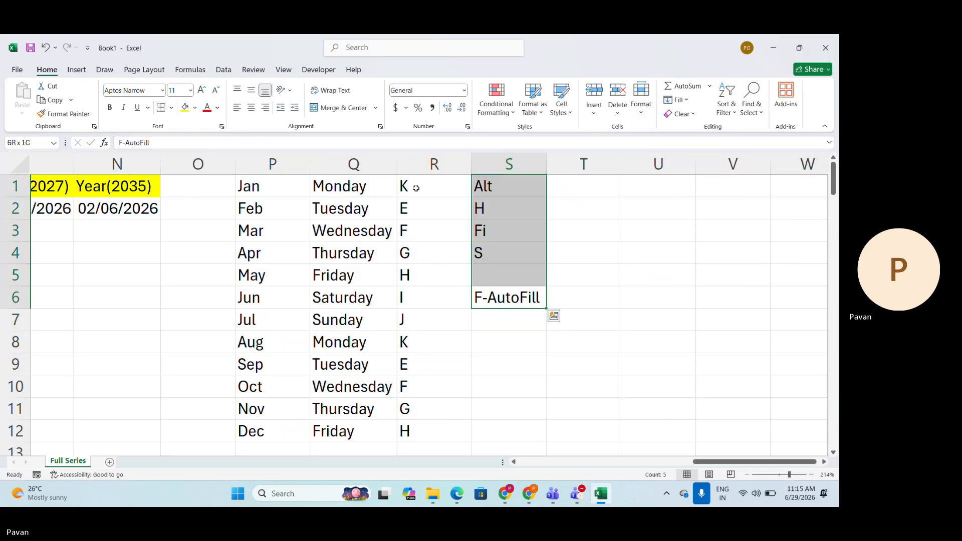
key(ctrl+b)
key(Right)
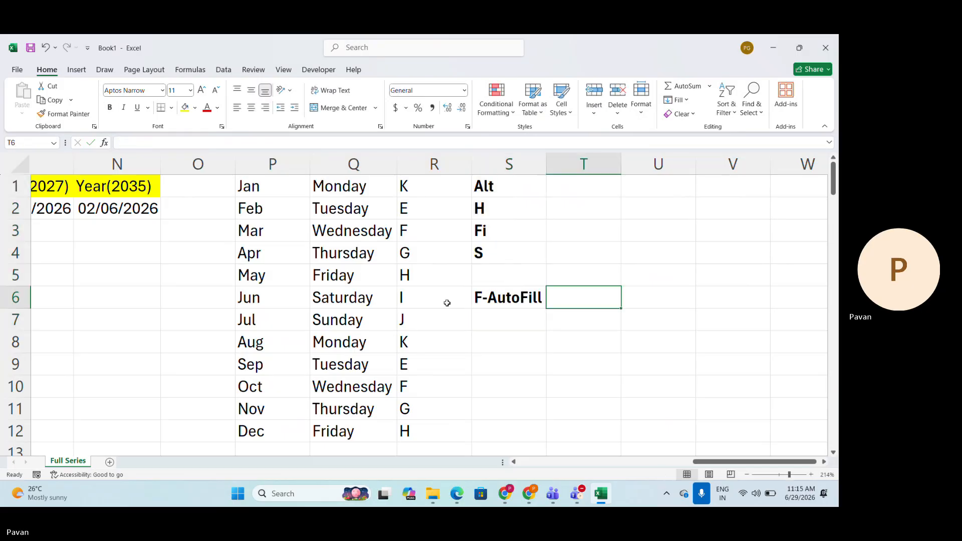
Enter Ally Tech, India Tech, India Bng and Bng Hospital in cells U1:U4.
scroll(395, 237, right, 3)
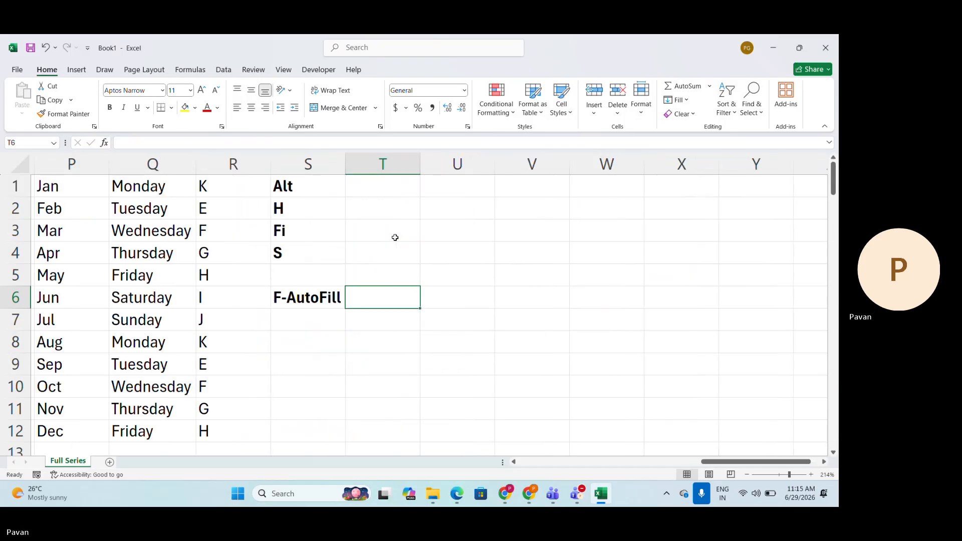
click(436, 188)
text(All)
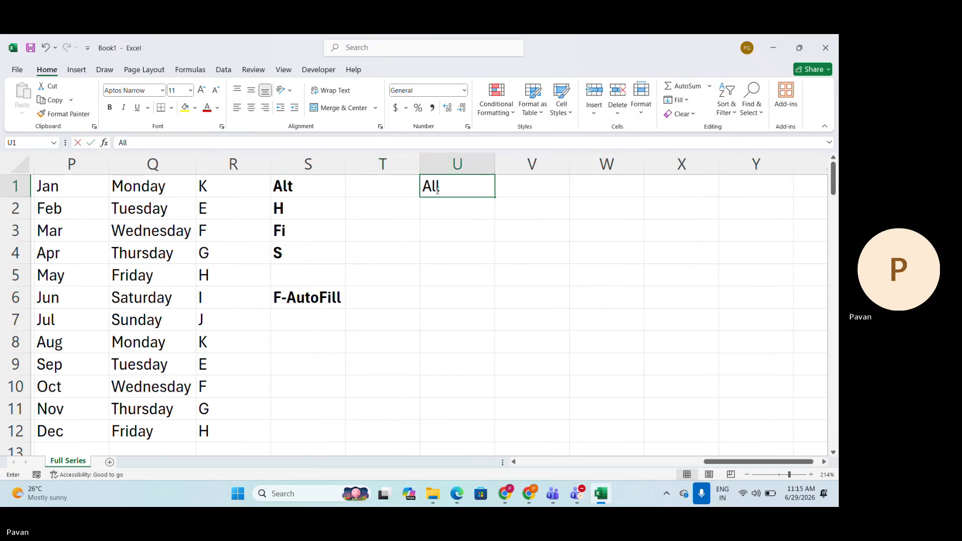
text(y Tech)
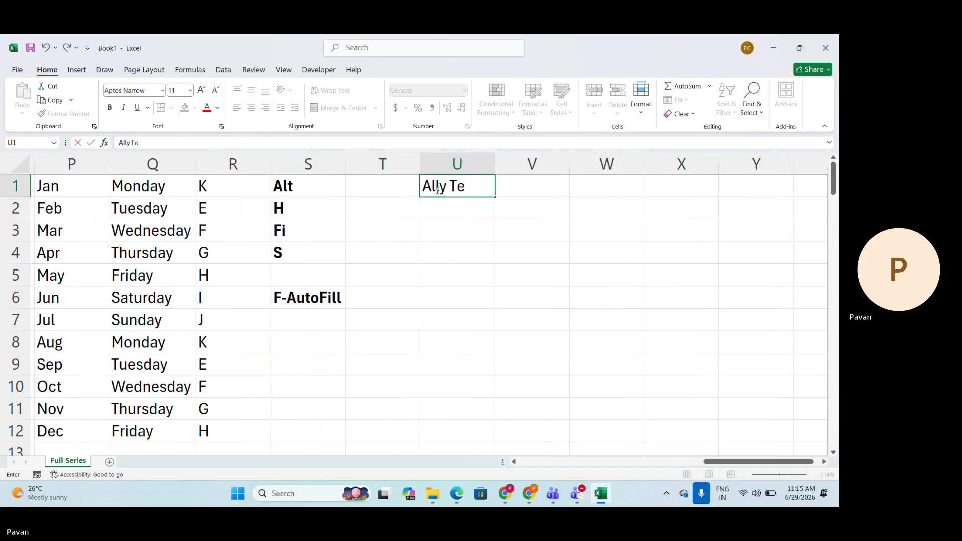
key(Return)
text(India)
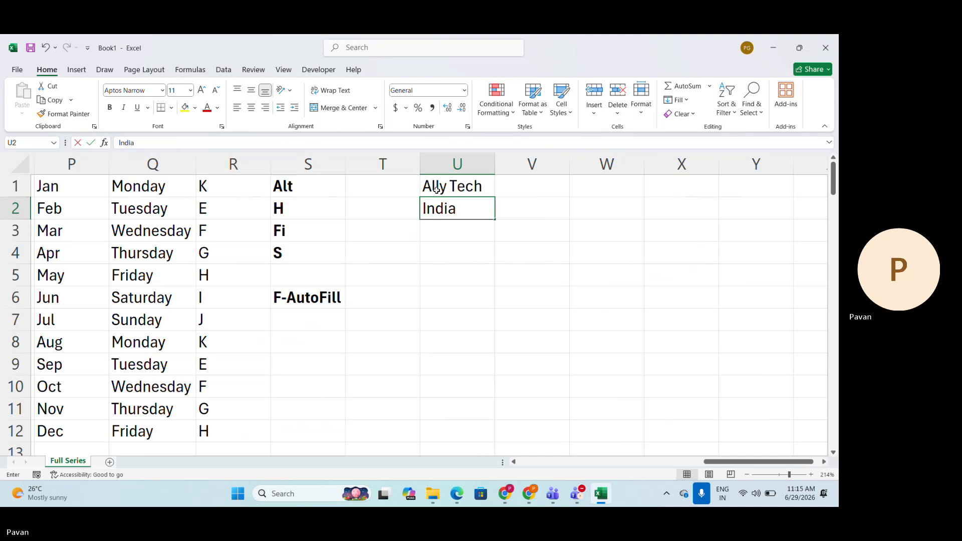
text( Tech)
key(Return)
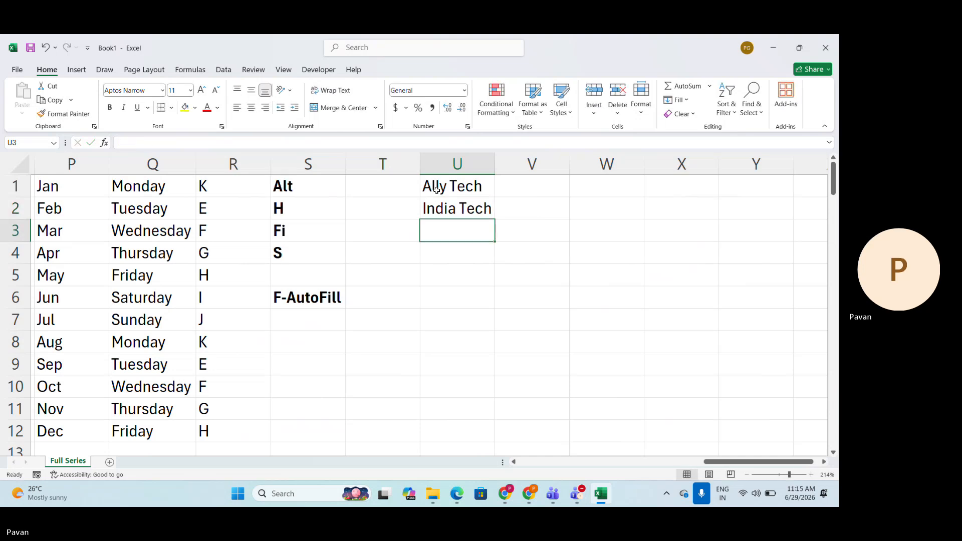
text(India )
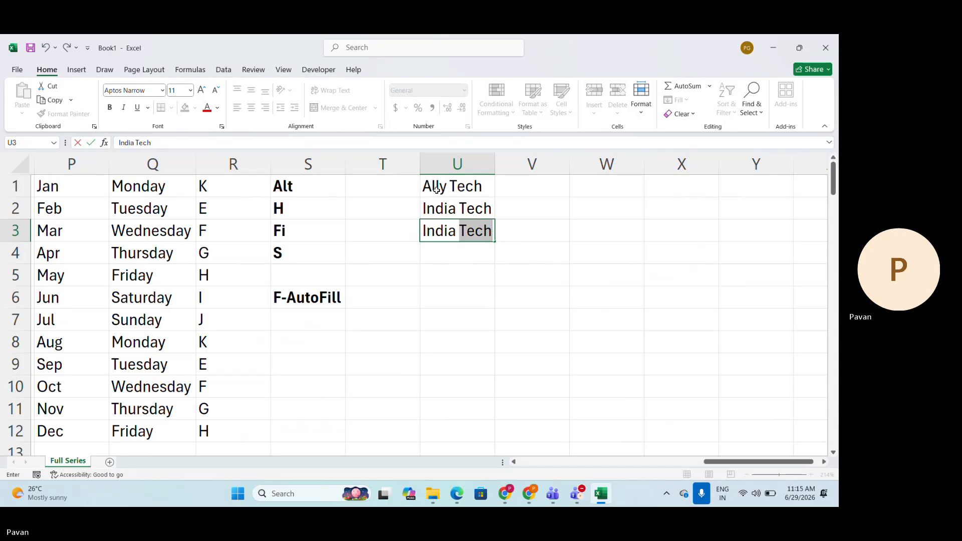
text( Bng)
key(Return)
text(Bng)
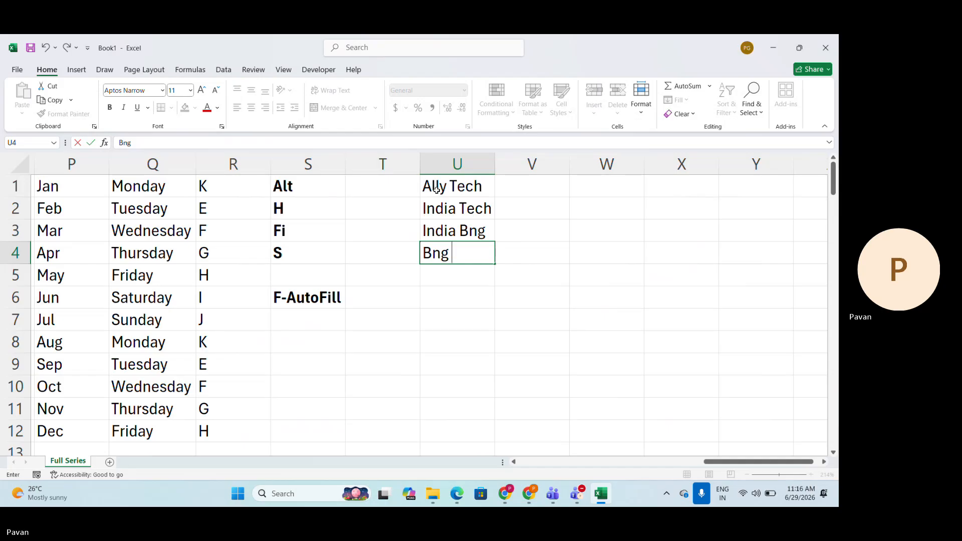
text(Hospital)
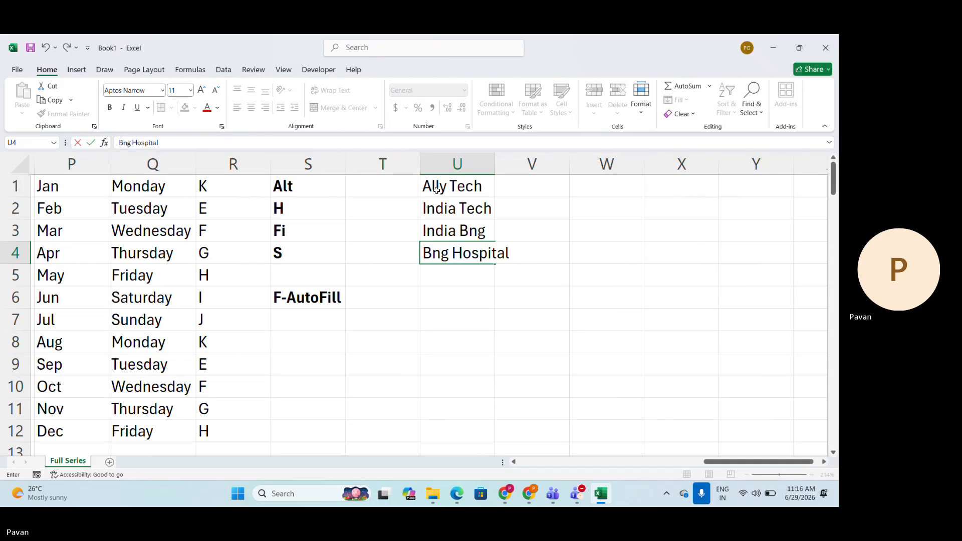
key(Return)
AutoFit the width of column U to its entries and go to cell V1.
drag(457, 253, 436, 190)
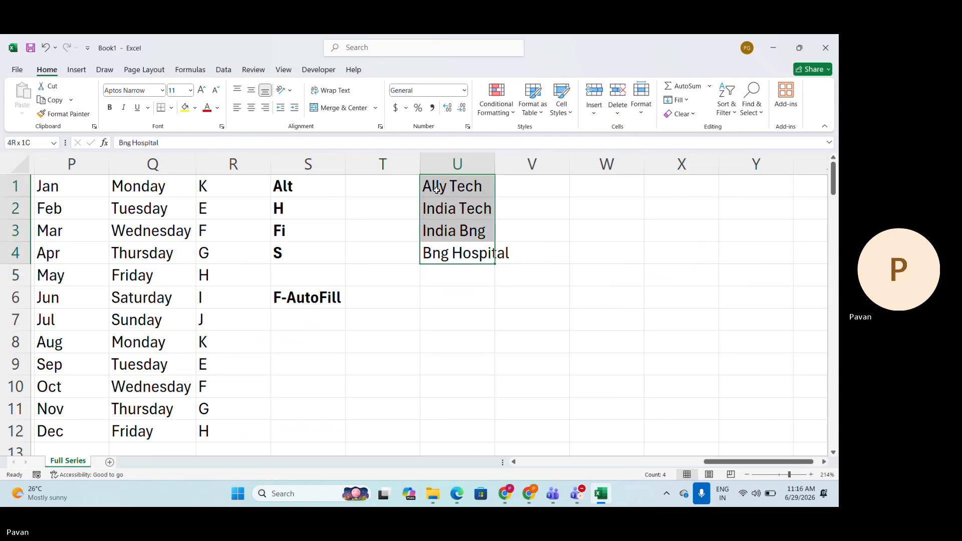
key(o)
key(i)
key(Right)
key(Page_Down)
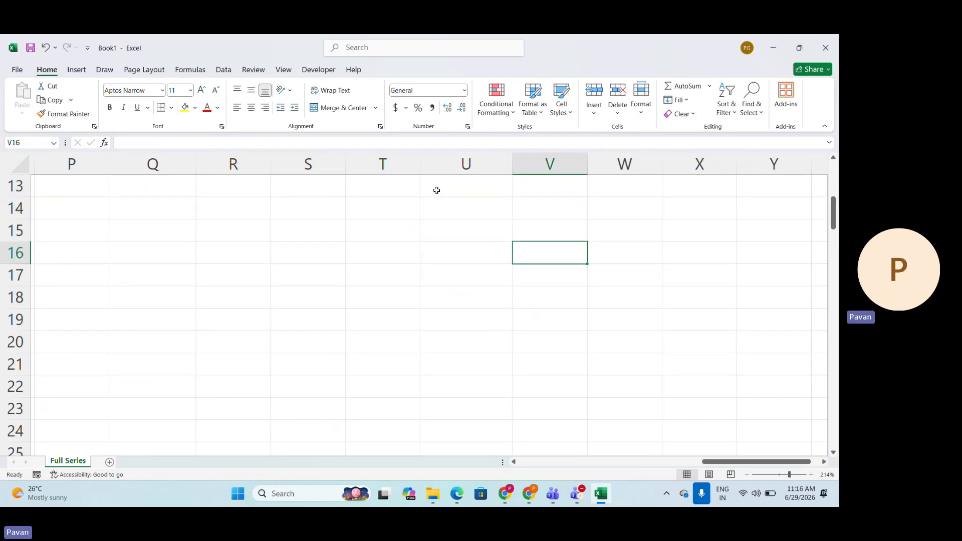
key(ctrl+Up)
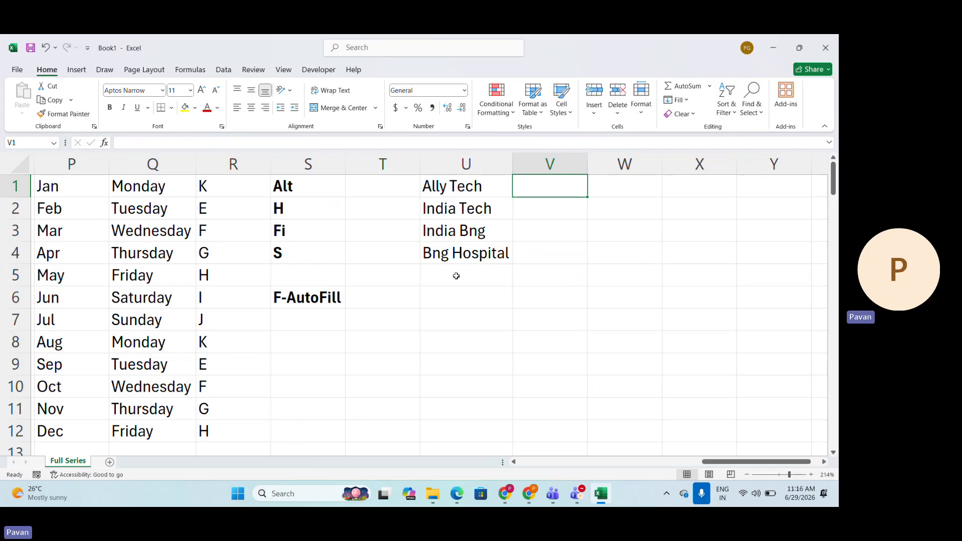
Enter Ally in cell V1 and Flash Fill the first words of column U down V1:V4.
text(Ally)
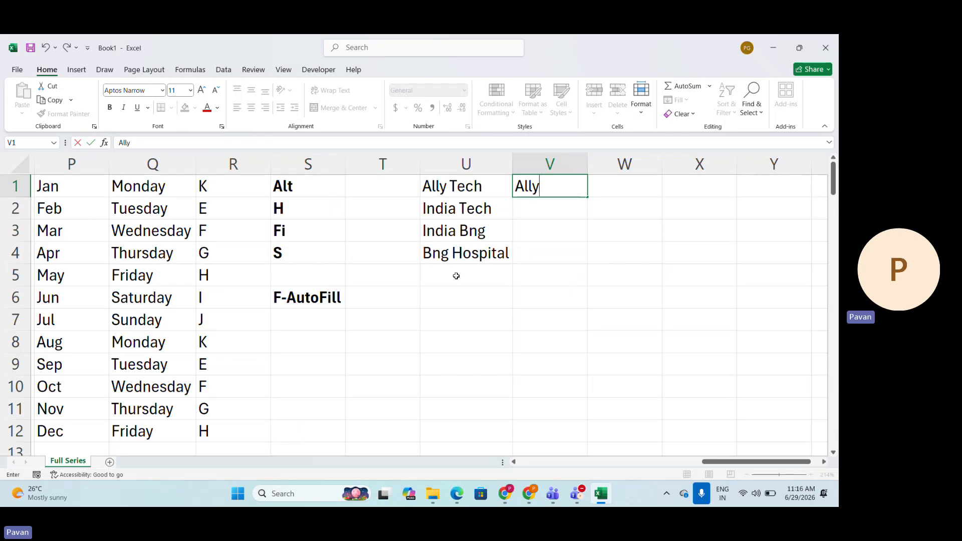
key(Return)
key(Up)
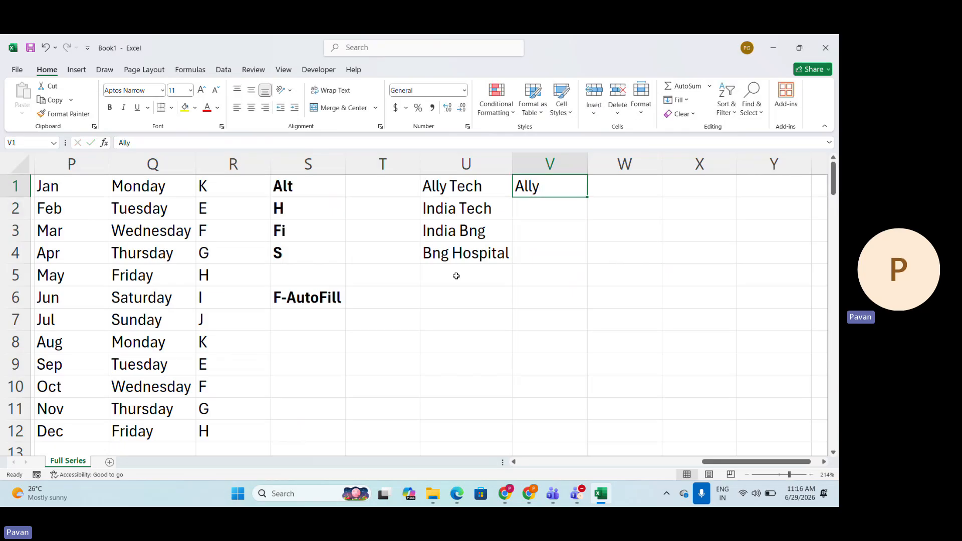
key(shift+Down)
key(shift+Down)
key(shift+Down)
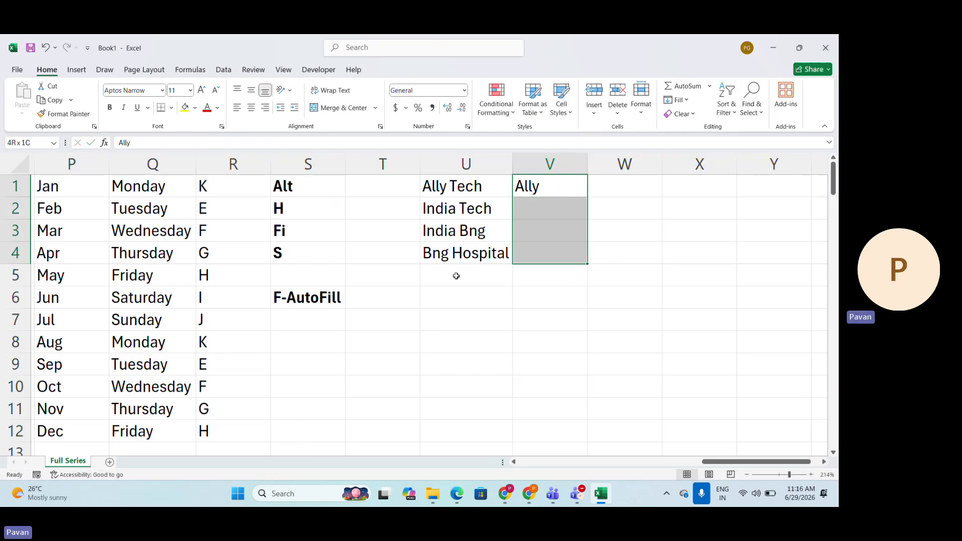
key(alt+h)
key(f)
key(i)
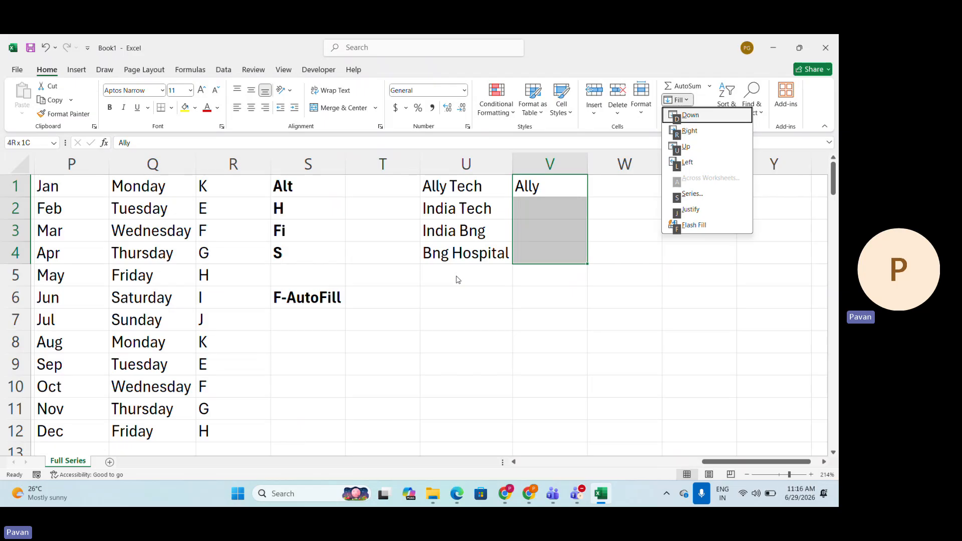
key(f)
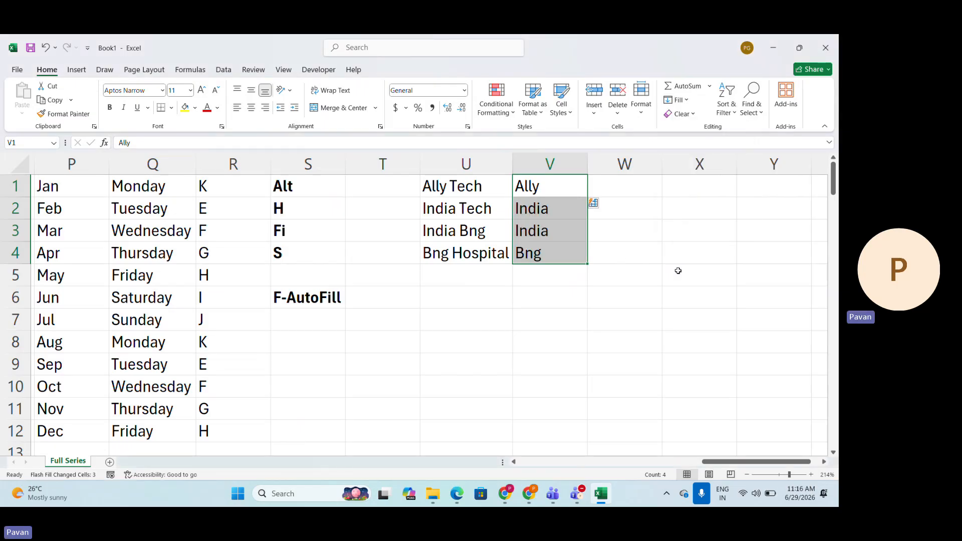
Enter Tech in cell W1 and Flash Fill the second words of column U down W1:W4.
key(Right)
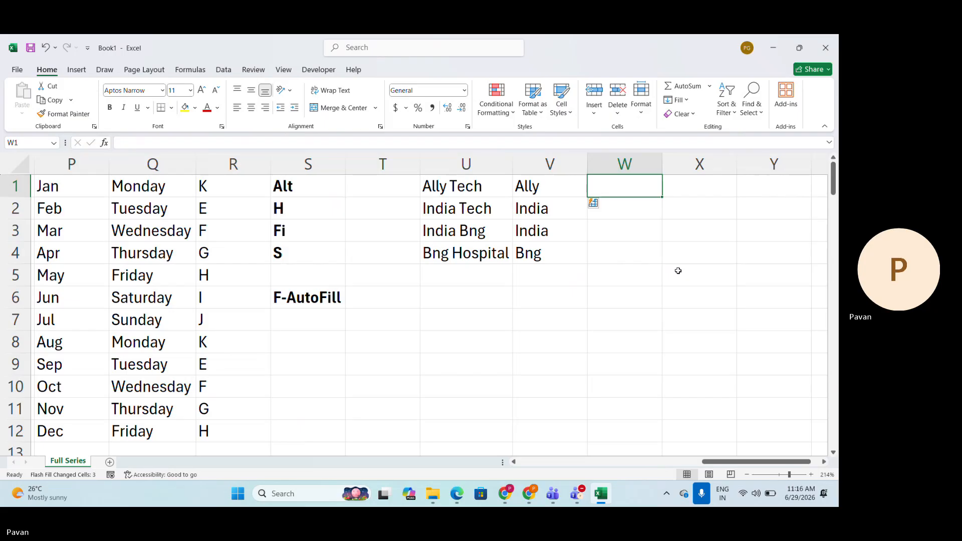
text(Tech)
key(Return)
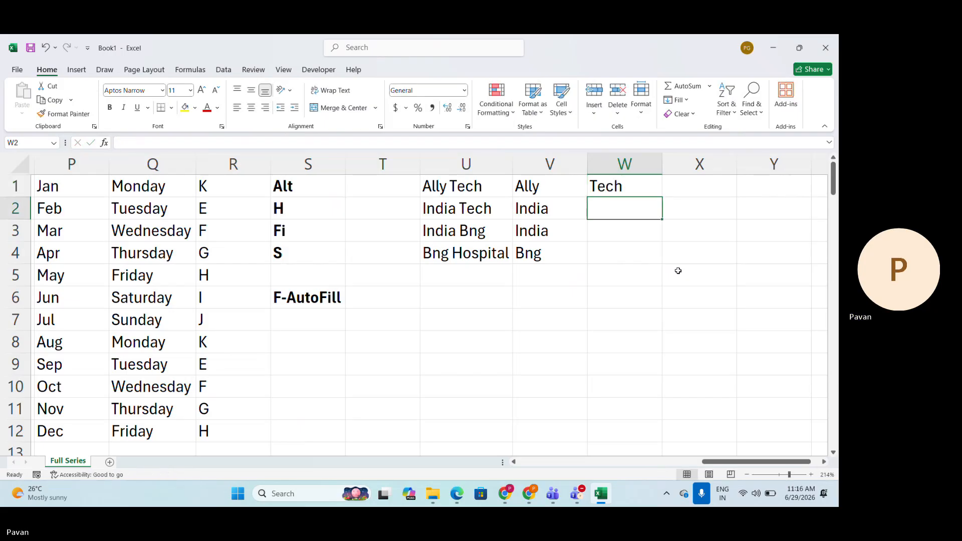
key(Up)
key(shift+Down)
key(shift+Down)
key(shift+Down)
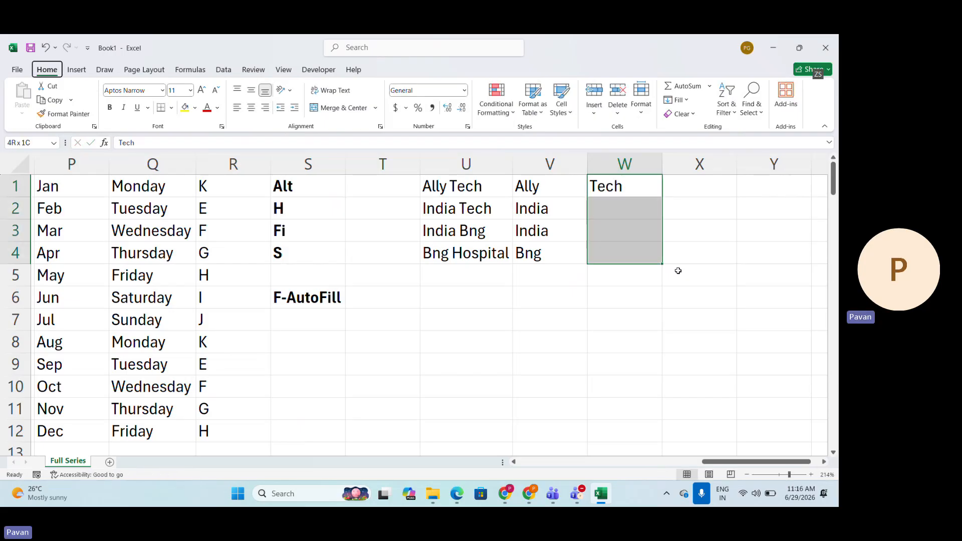
key(alt+h)
key(f)
key(i)
key(f)
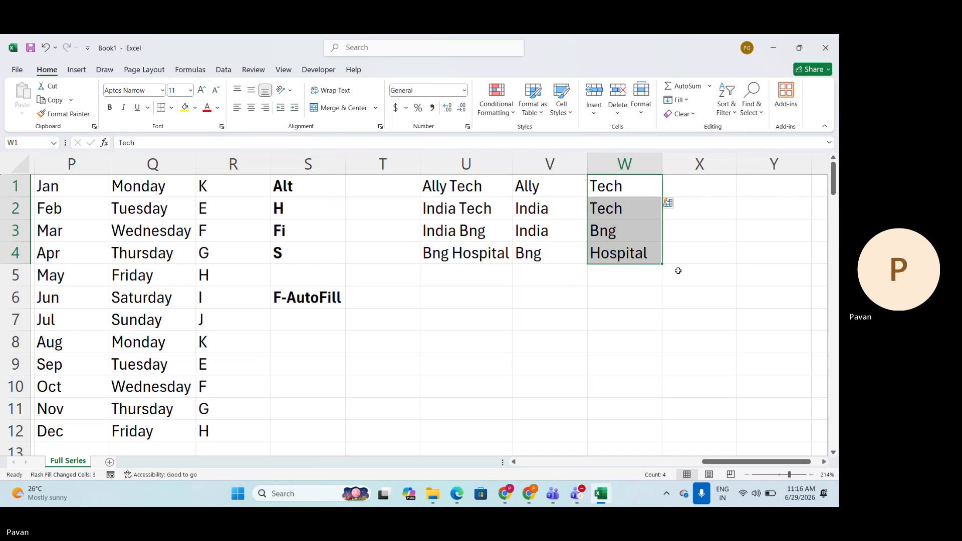
key(Right)
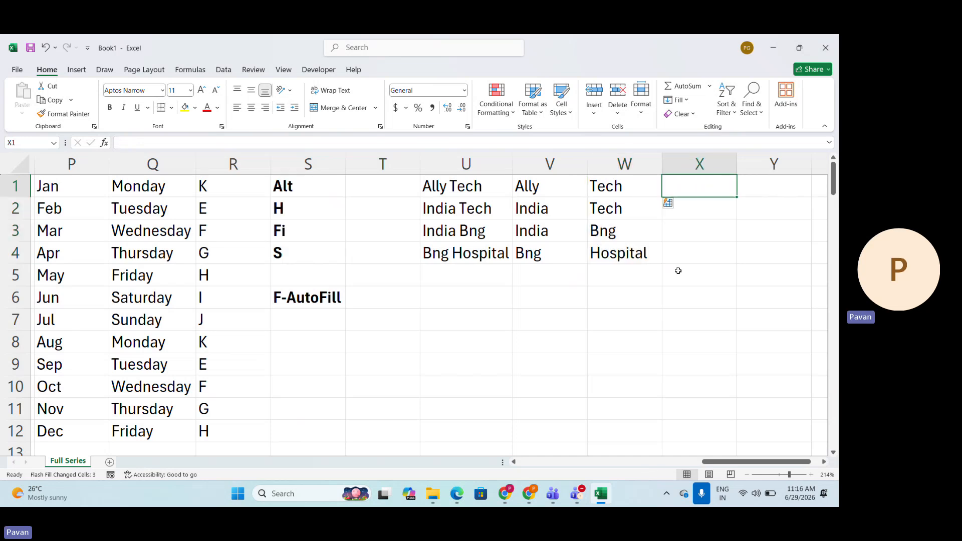
Enter the labels Alt, H, Fi and F in cells X1:X4.
text(Alt)
key(Return)
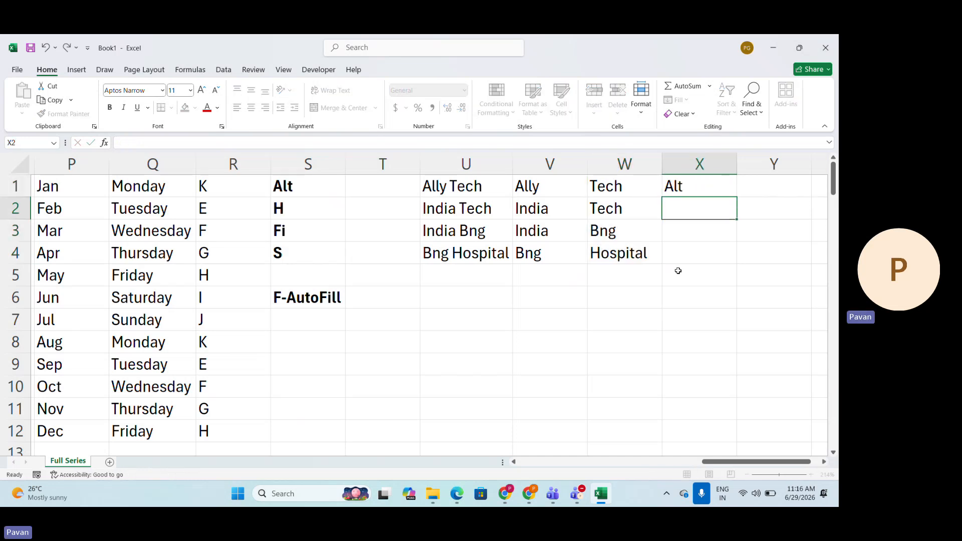
text(H)
key(Return)
text(Fi)
key(Return)
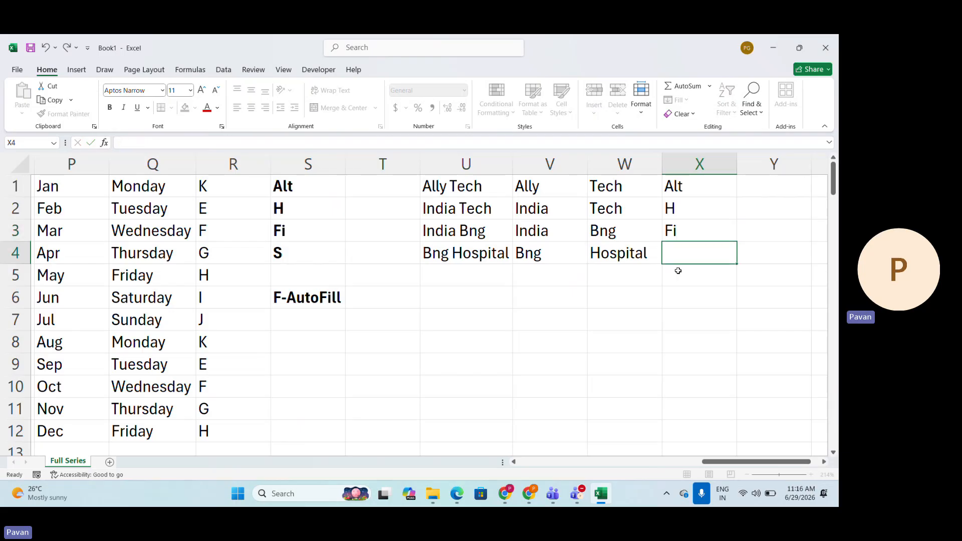
text(Fi)
key(Return)
key(Up)
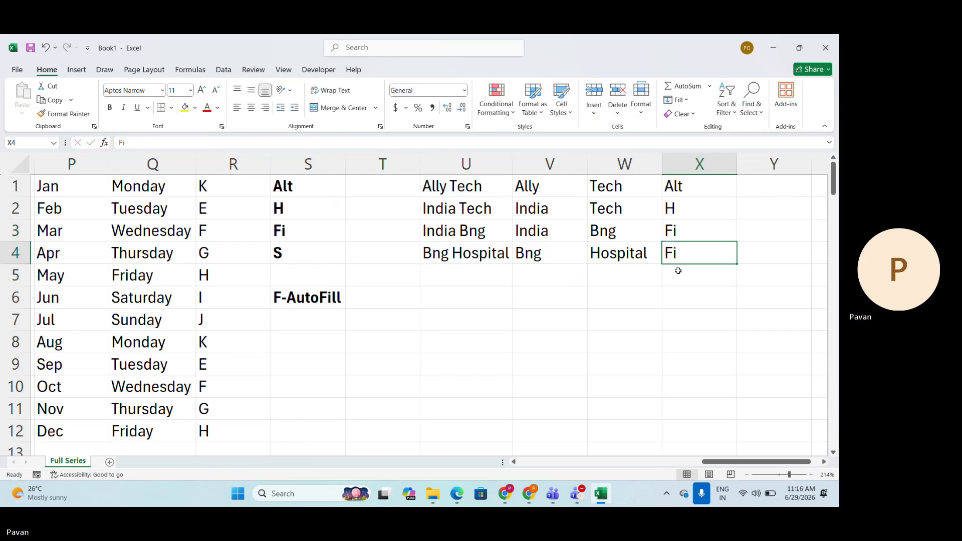
key(F2)
key(BackSpace)
key(Return)
Make the labels in X1:X4 bold and go back to cell X4.
key(Up)
key(shift+Up)
key(shift+Up)
key(shift+Up)
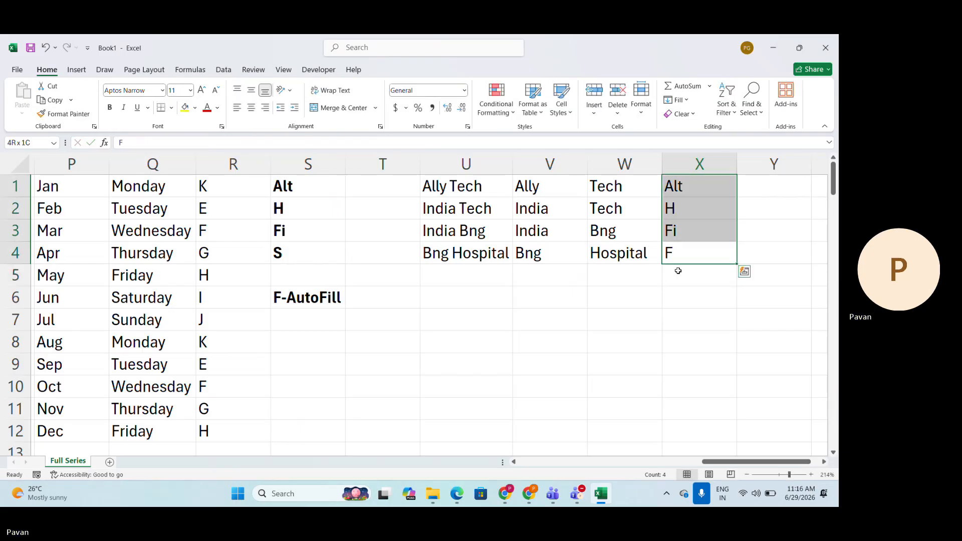
key(ctrl+b)
key(Down)
key(Up)
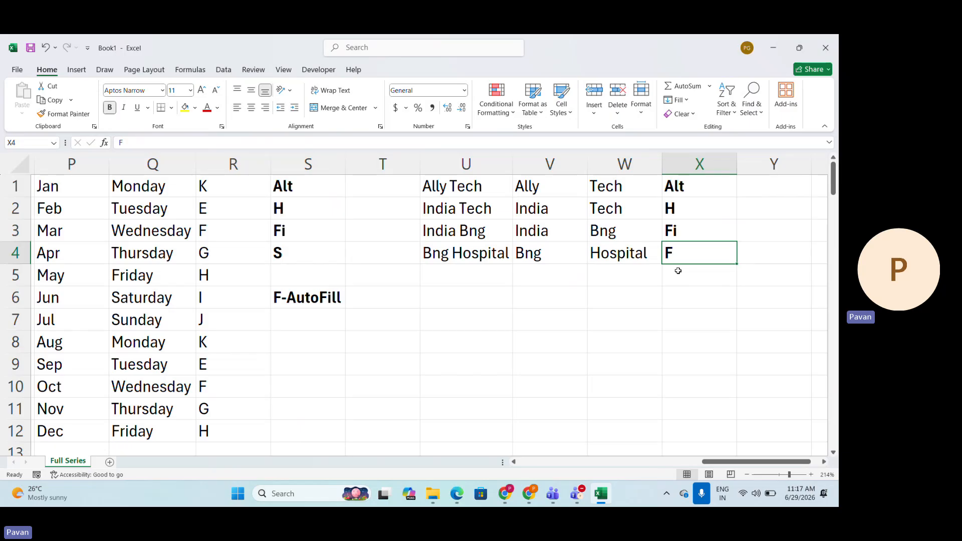
Extend the label in cell X4 to F-FlashFill.
key(F2)
text(-Fl)
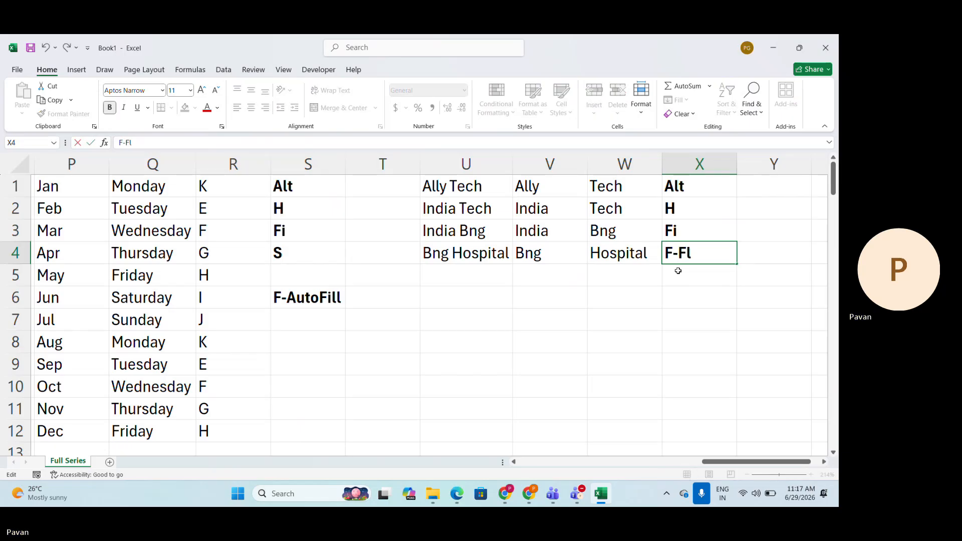
text(ashFi;;)
key(BackSpace)
key(BackSpace)
text(ll)
key(Return)
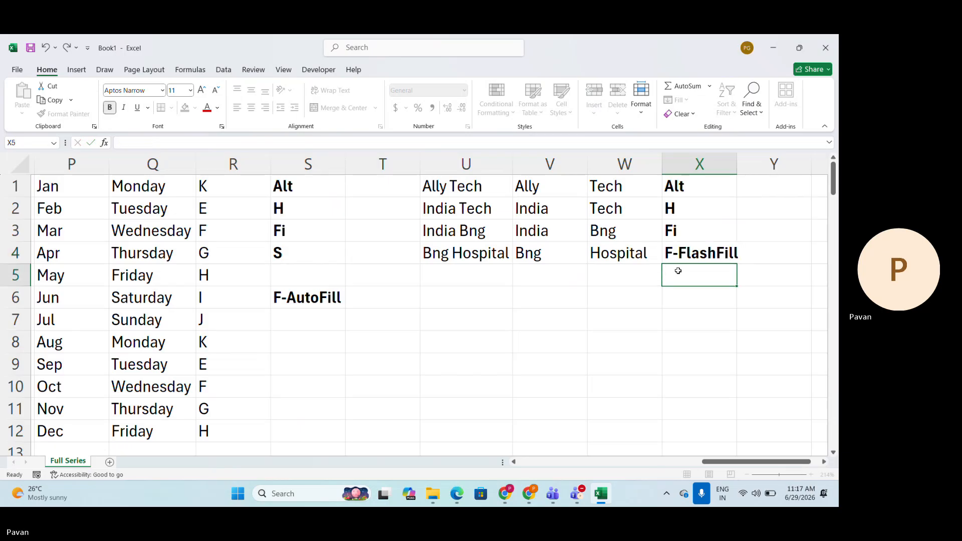
key(Up)
Enter AllyTech in cell AA5 and keep that cell selected.
scroll(627, 330, down, 2)
scroll(626, 331, right, 3)
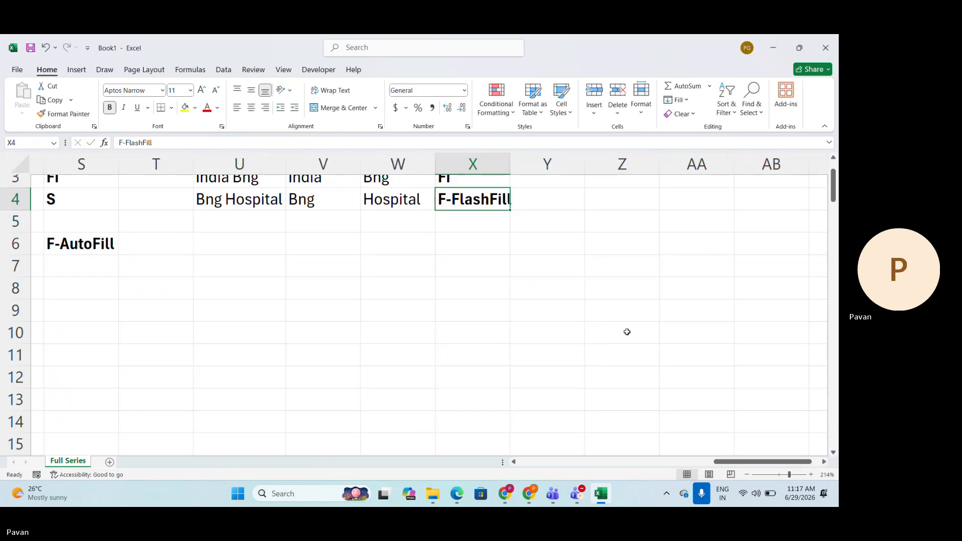
scroll(627, 331, up, 2)
scroll(427, 375, left, 1)
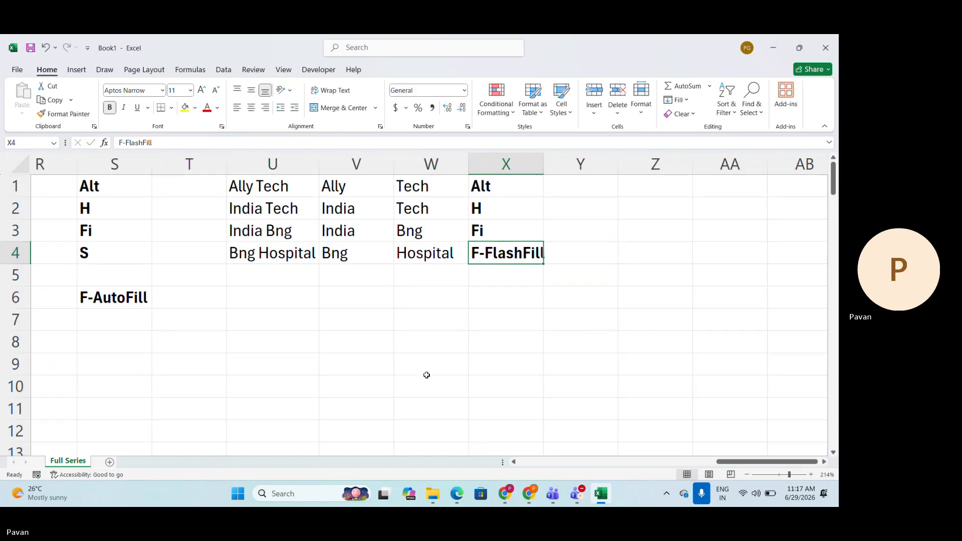
scroll(426, 375, right, 3)
click(528, 256)
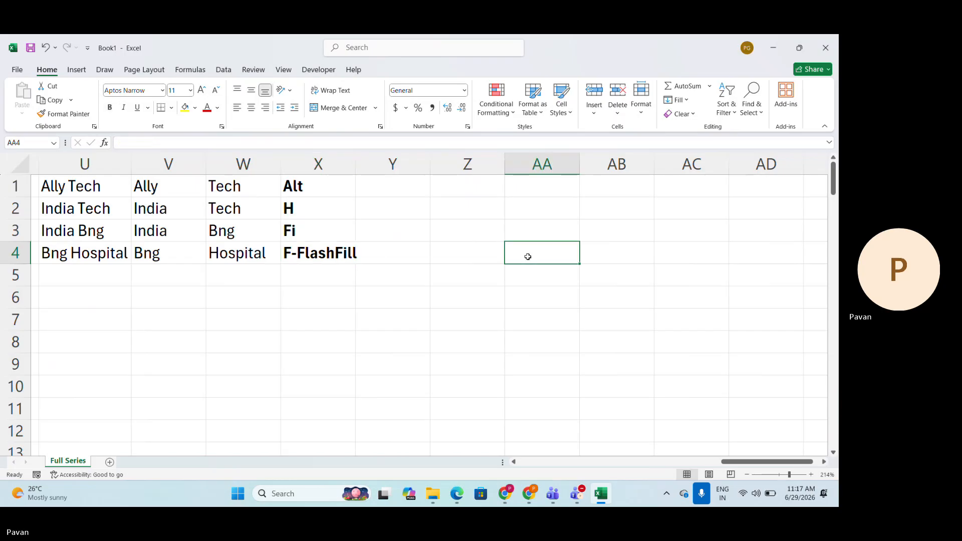
scroll(418, 303, right, 1)
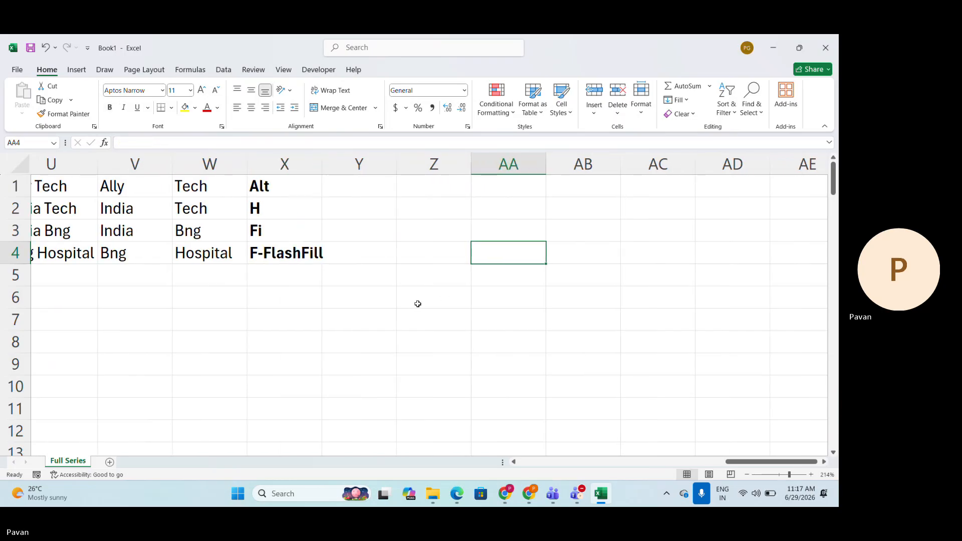
scroll(418, 304, right, 2)
key(Return)
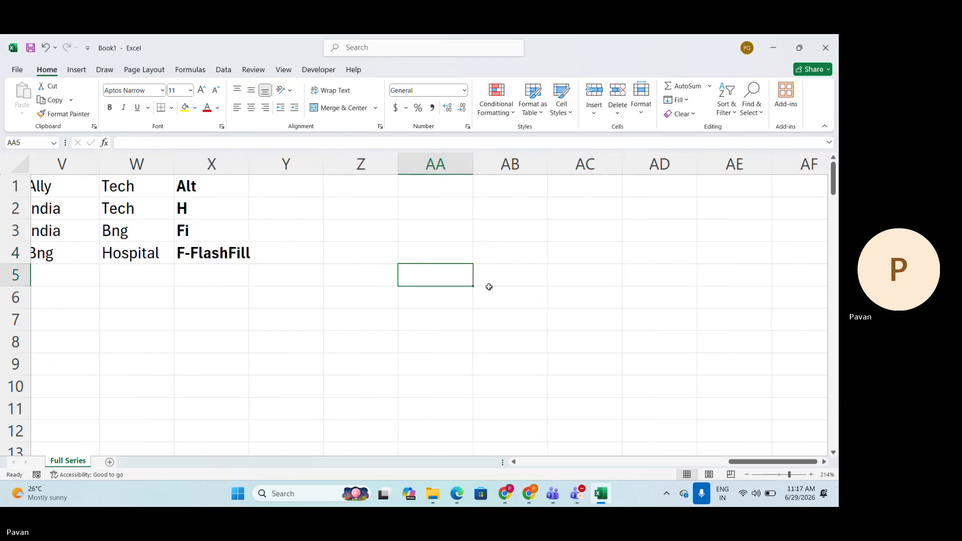
click(488, 285)
key(Left)
text(AllyTech)
key(Return)
key(Up)
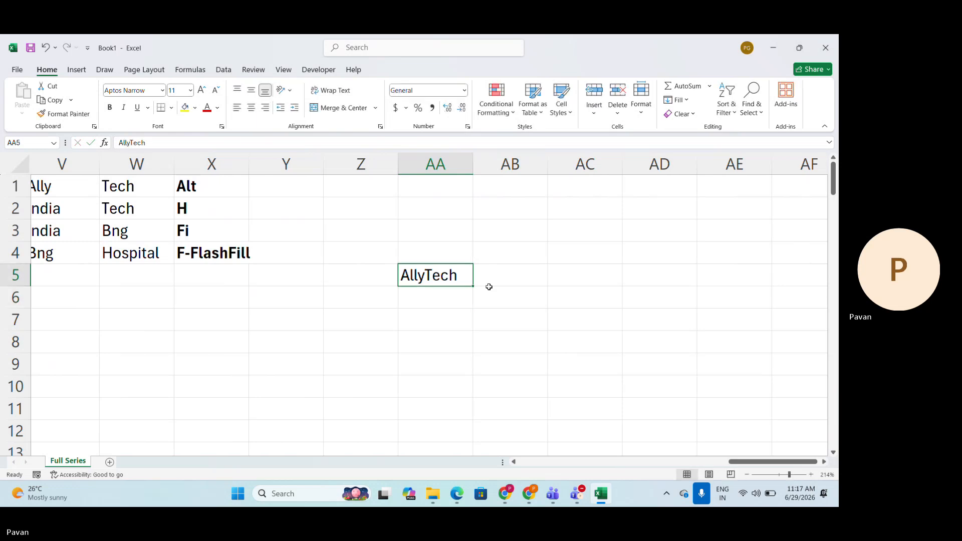
key(shift+Down)
key(shift+Down)
key(shift+Down)
key(shift+Down)
key(shift+Down)
key(shift+Down)
key(shift+Down)
key(shift+Down)
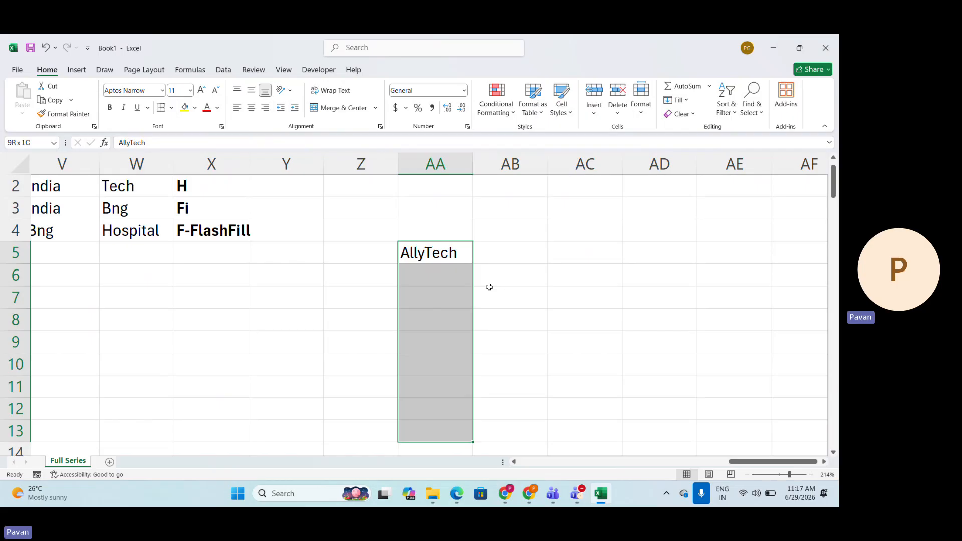
key(Down)
key(Down)
key(Down)
key(Down)
key(Down)
key(Down)
key(Down)
key(Down)
key(Down)
key(Down)
key(Down)
key(Down)
key(Up)
key(Up)
key(Up)
key(Up)
key(Up)
key(Up)
key(Up)
key(Up)
key(Up)
key(Up)
key(Up)
key(Up)
key(Up)
key(Up)
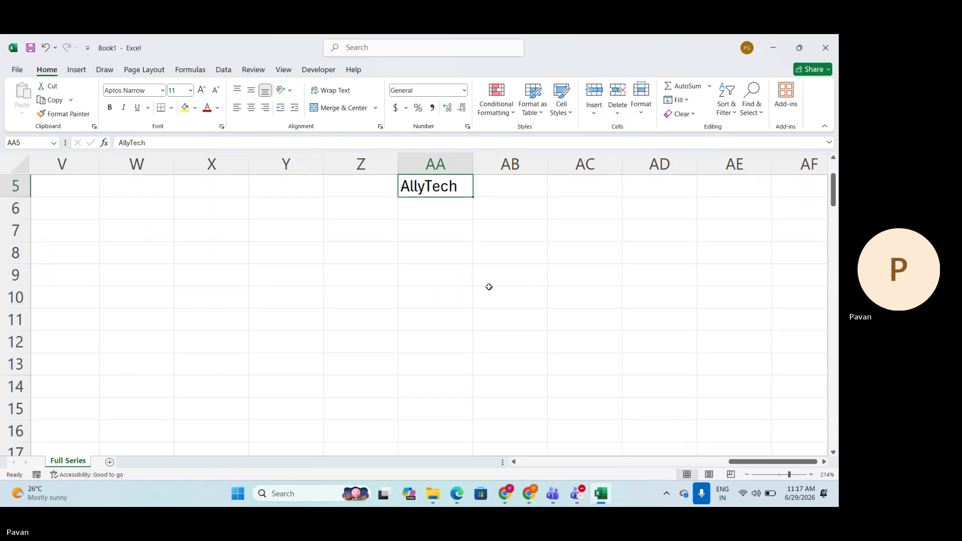
scroll(489, 286, up, 1)
click(452, 276)
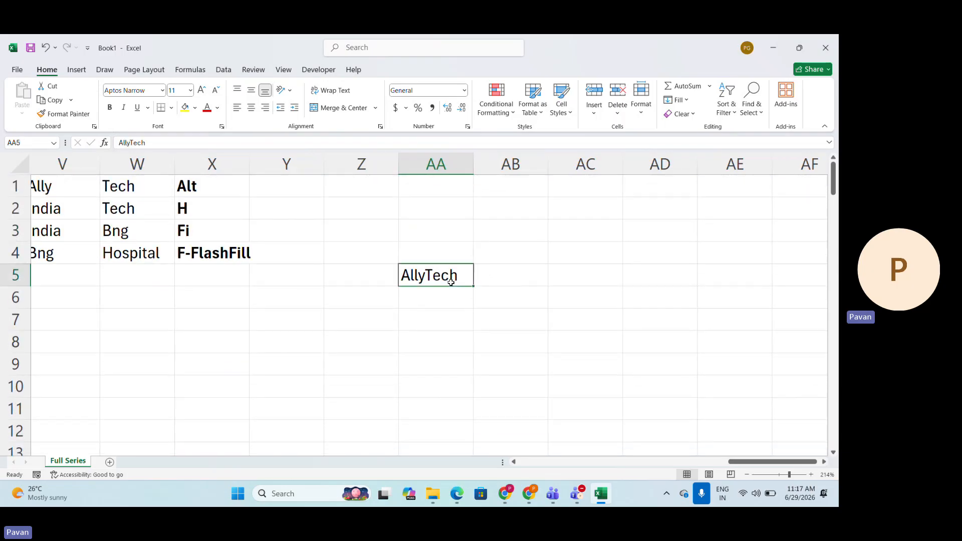
Try AutoFilling AllyTech from AA5 down to AA9 and across into column AB, and undo both fills.
key(shift+Down)
key(shift+Down)
key(shift+Down)
key(shift+Down)
key(shift+Down)
key(shift+Down)
drag(471, 280, 475, 378)
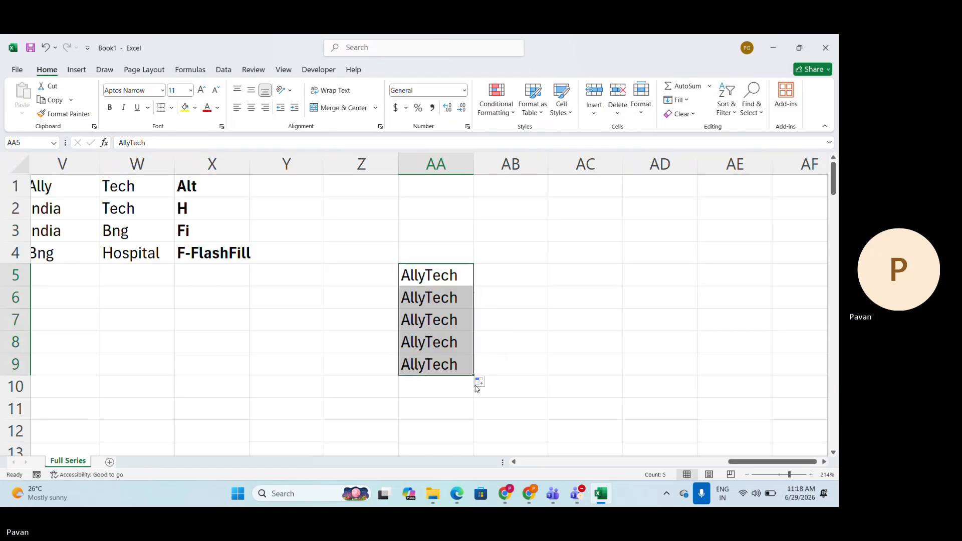
drag(473, 376, 551, 379)
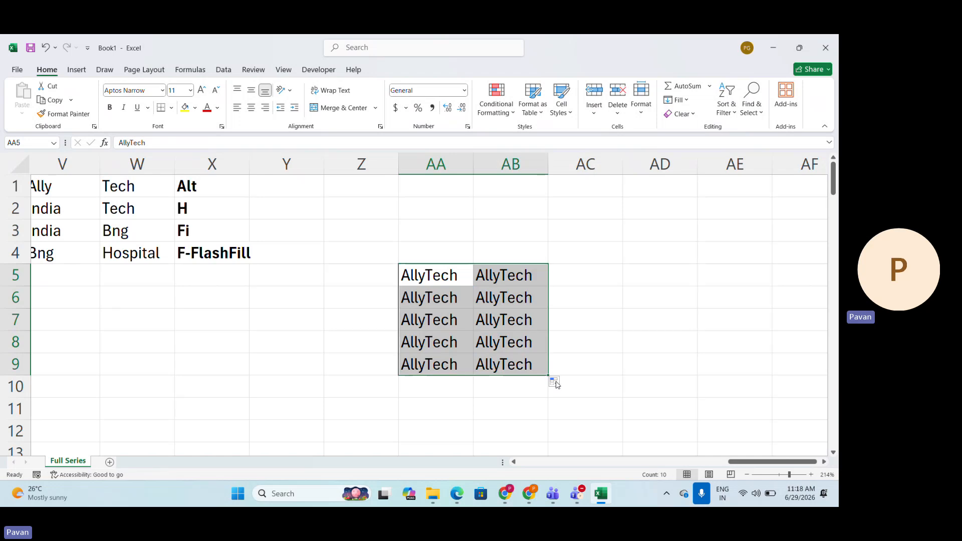
key(ctrl+z)
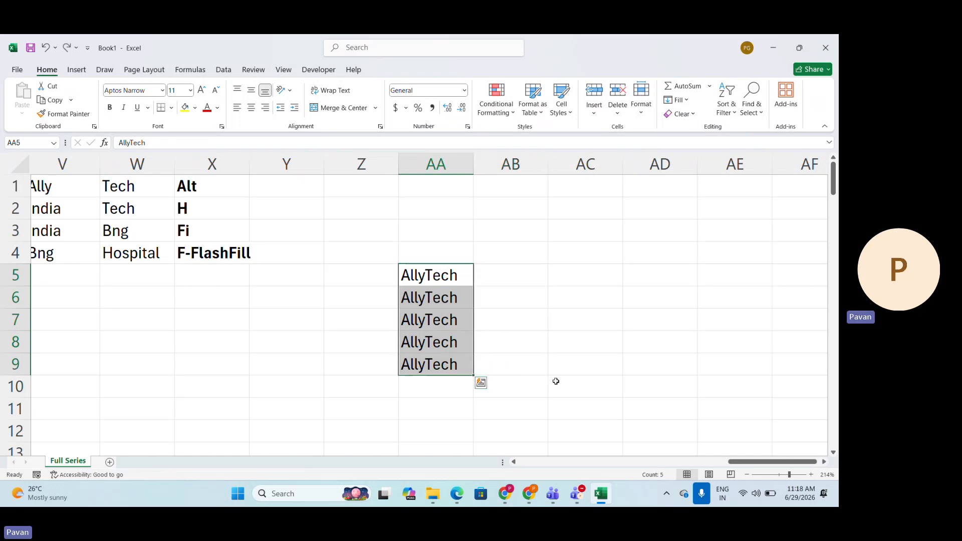
key(ctrl+z)
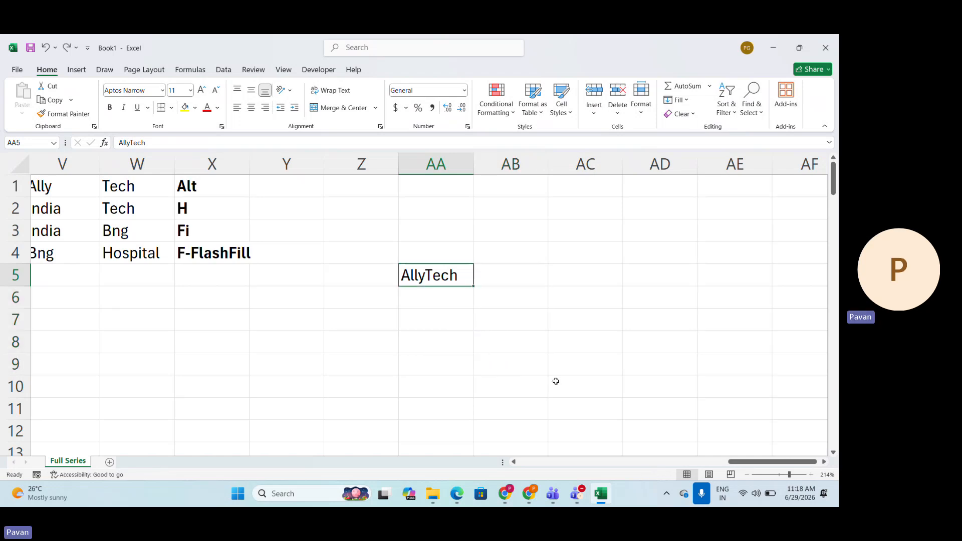
Fill AllyTech from AA5 down through cell AA13 with Fill Down.
key(shift+Down)
key(shift+Down)
key(shift+Down)
key(shift+Down)
key(shift+Down)
key(shift+Down)
key(shift+Down)
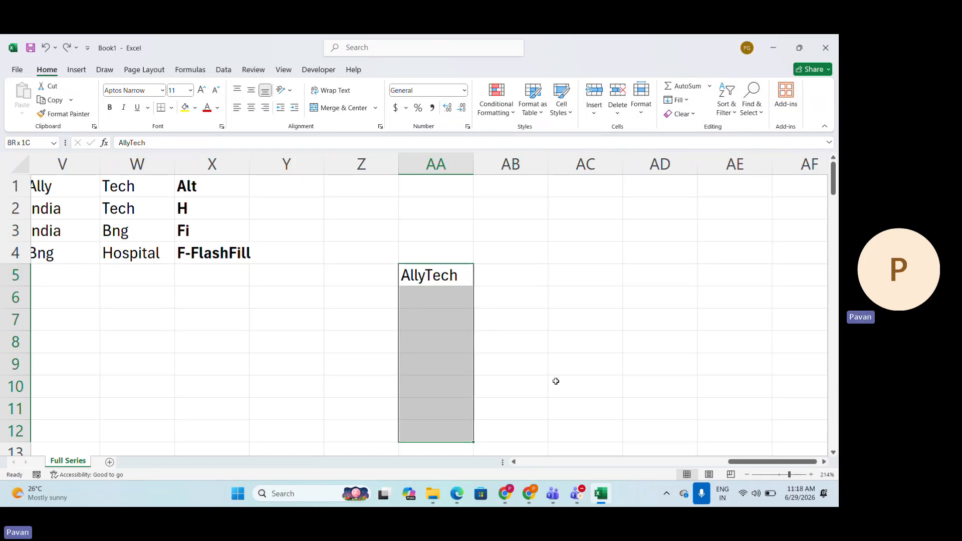
key(shift+Down)
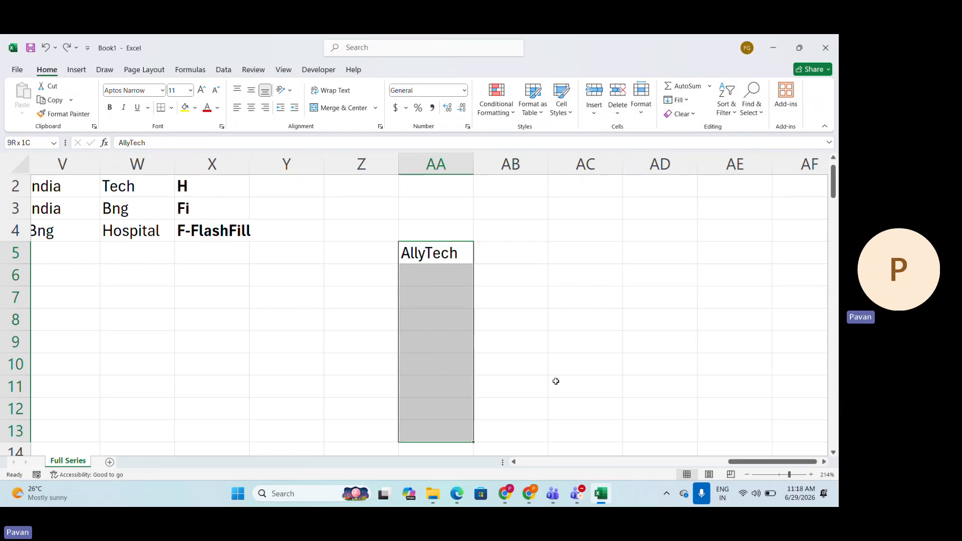
key(ctrl+d)
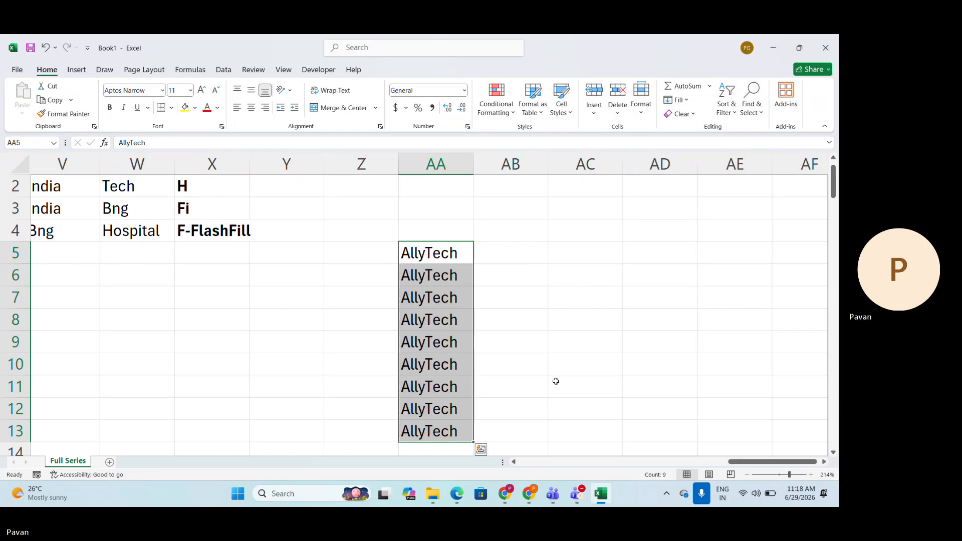
Fill the AllyTech entries in AA12:AA13 across to column AE with Fill Right.
key(Up)
key(Down)
key(shift+Down)
key(shift+Down)
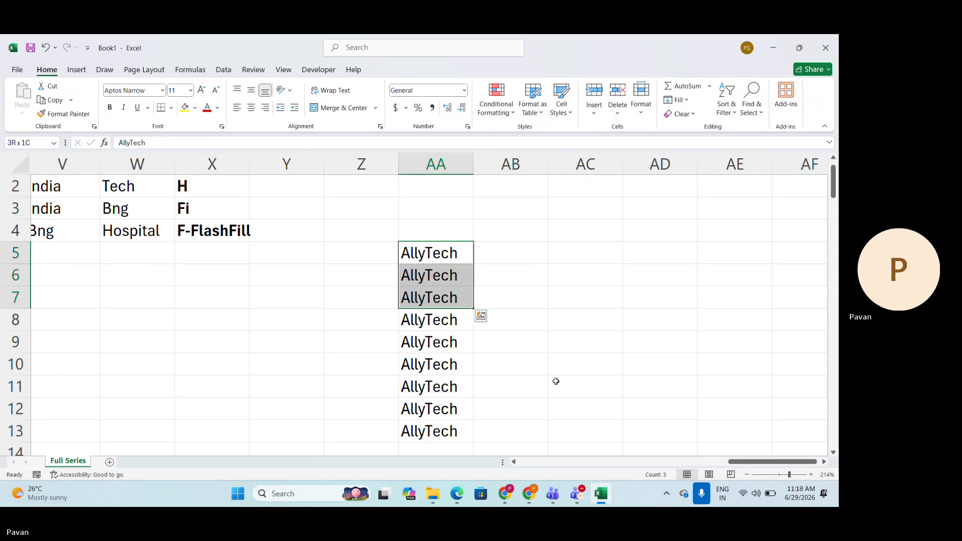
key(Down)
key(Down)
key(Down)
key(Down)
key(Down)
key(Down)
key(Down)
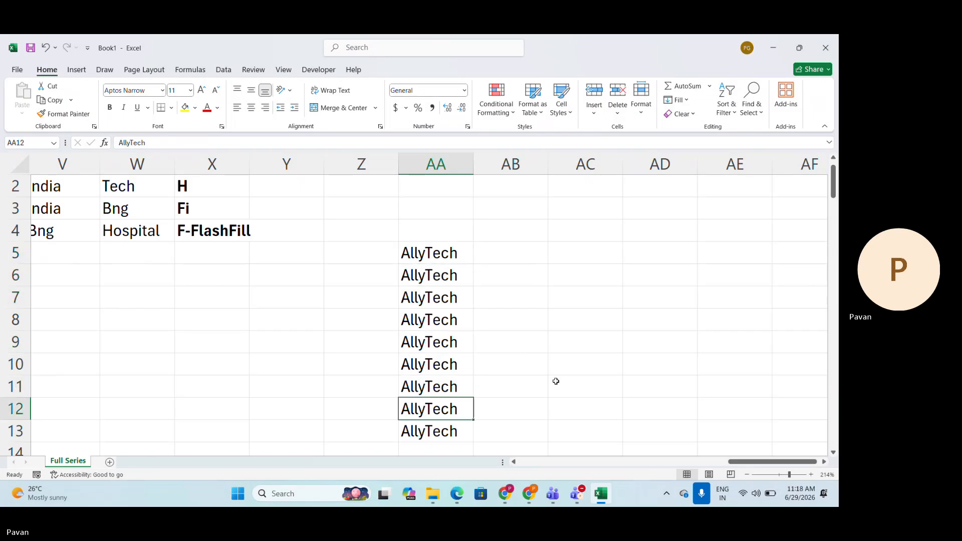
key(shift+Down)
key(shift+Right)
key(shift+Right)
key(shift+Right)
key(shift+Right)
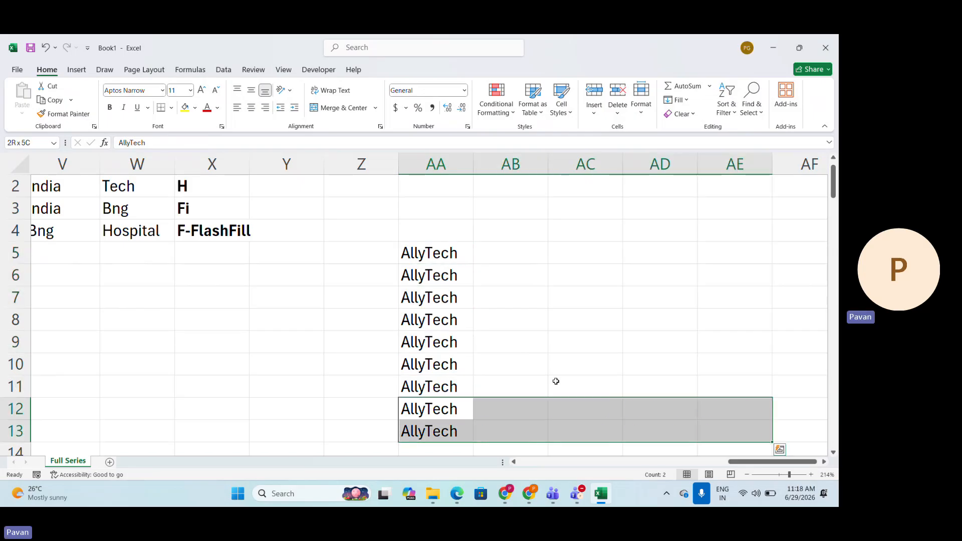
key(ctrl+r)
Enter the label Ctrl+D in cell Z9 beside the filled column and make it bold.
key(Left)
key(Up)
key(Up)
key(Up)
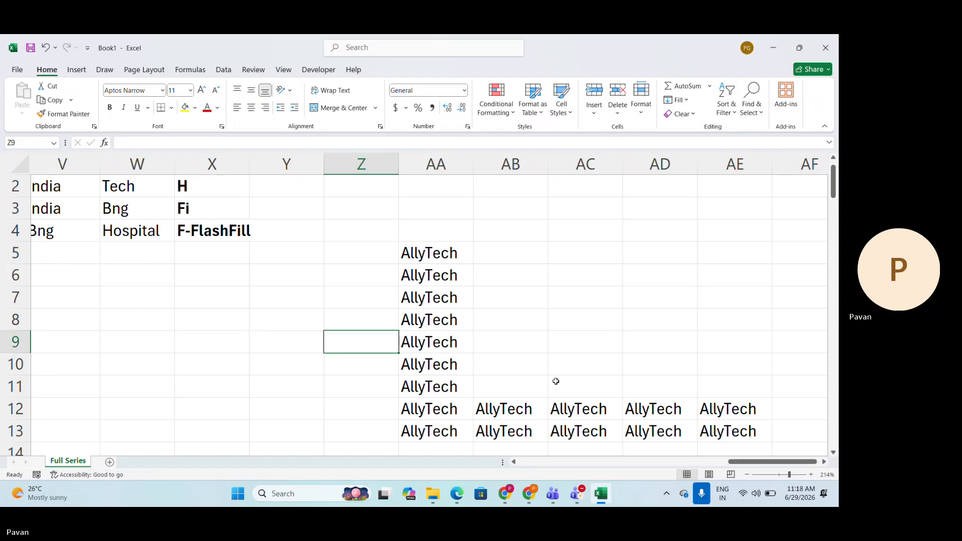
text(Ctrl+D)
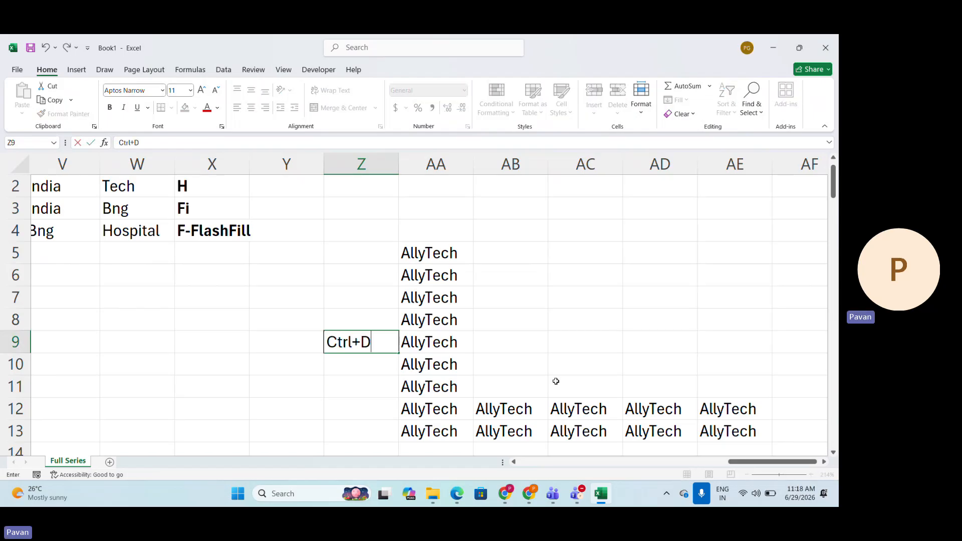
key(Return)
scroll(620, 416, right, 1)
scroll(620, 416, right, 2)
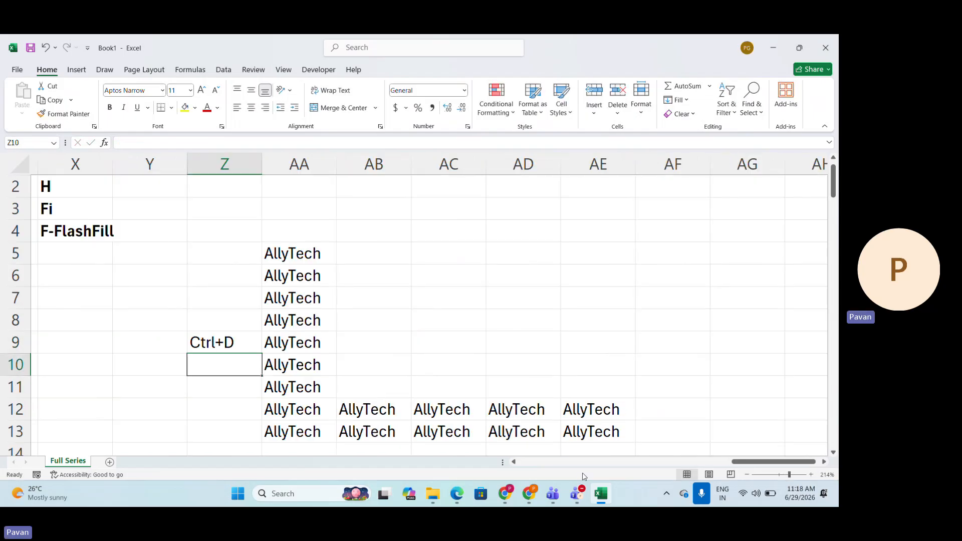
key(Up)
key(ctrl+b)
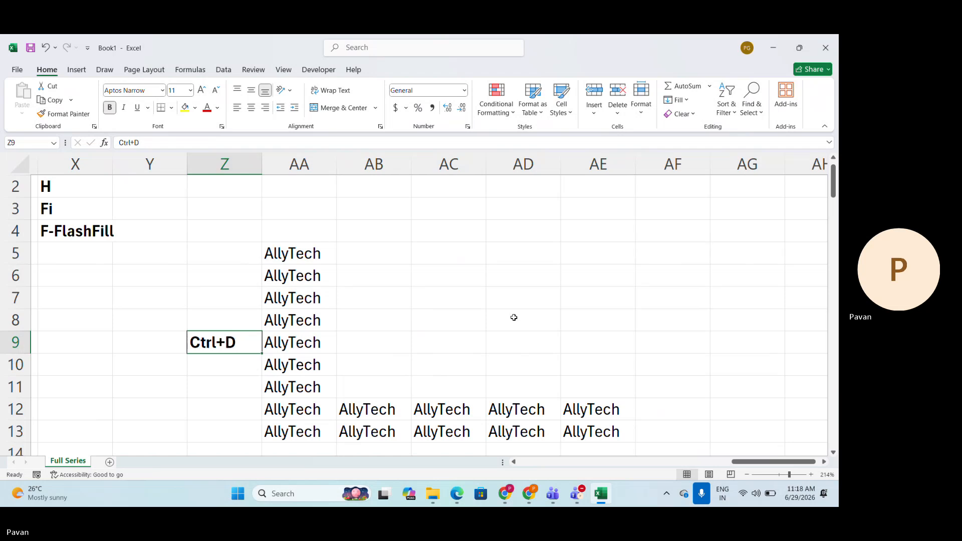
Enter the label Ctrl+R in cell AC14 below the filled rows and make it bold.
scroll(514, 317, down, 1)
click(451, 391)
text(Ctrl)
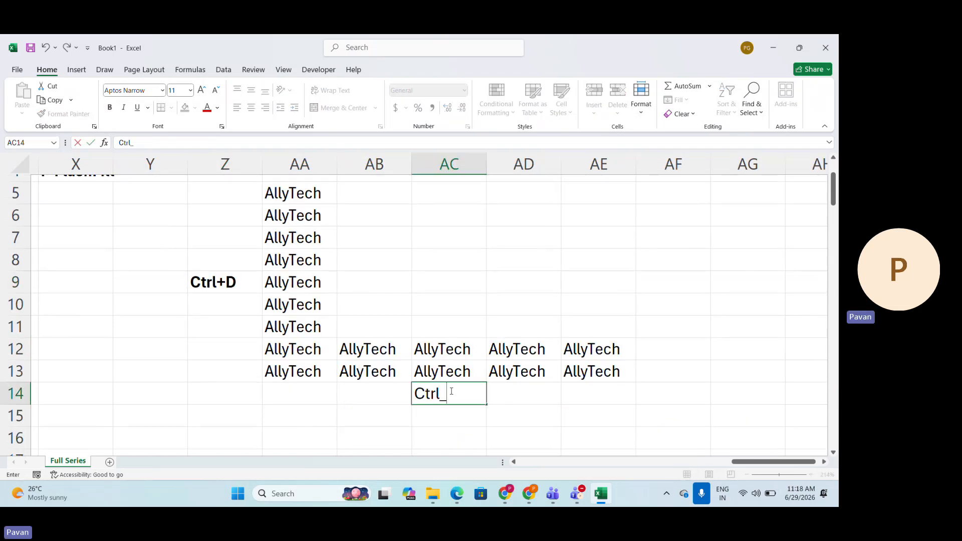
text(+R)
key(Return)
click(451, 392)
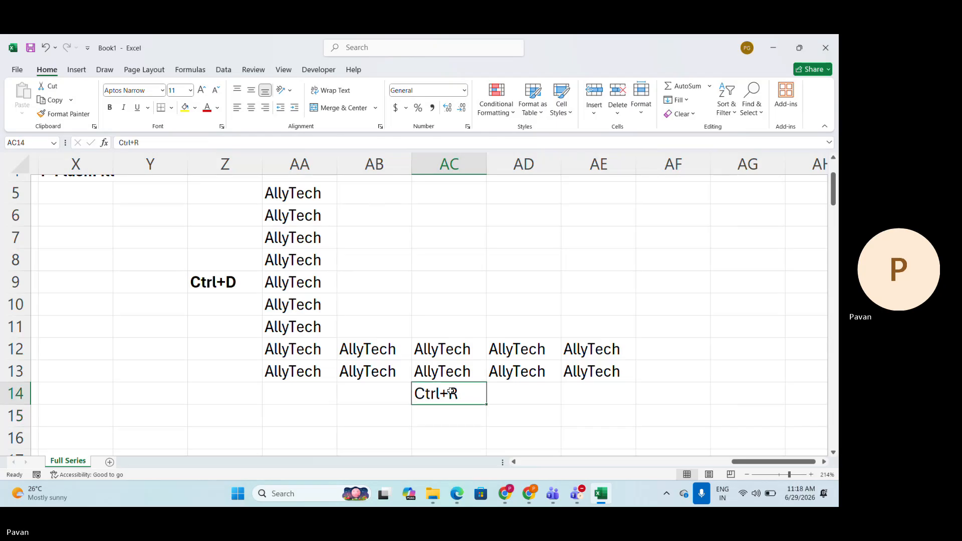
key(Right)
key(Right)
key(Left)
key(Left)
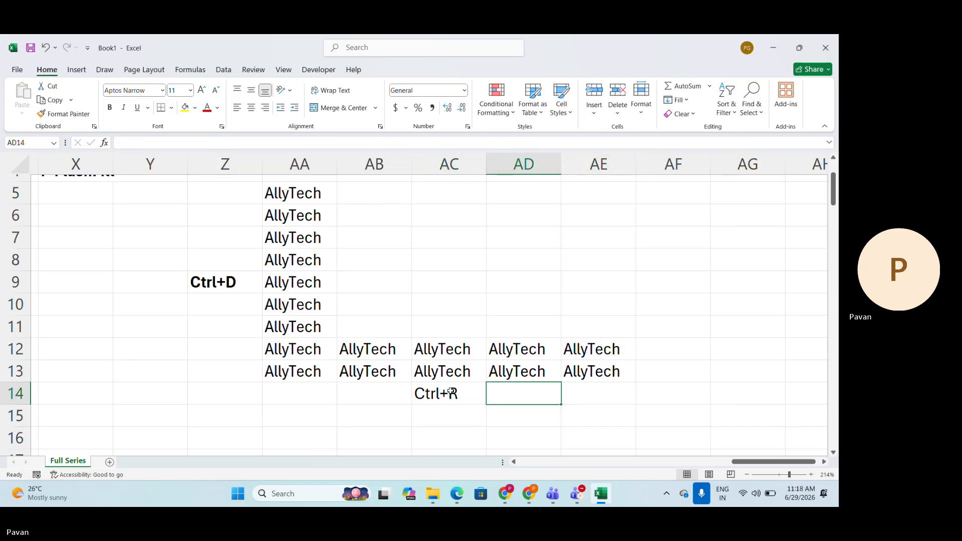
key(ctrl+b)
Enter AllyTech in cell AG10, in the empty area beyond the Ctrl+R example.
scroll(451, 392, right, 3)
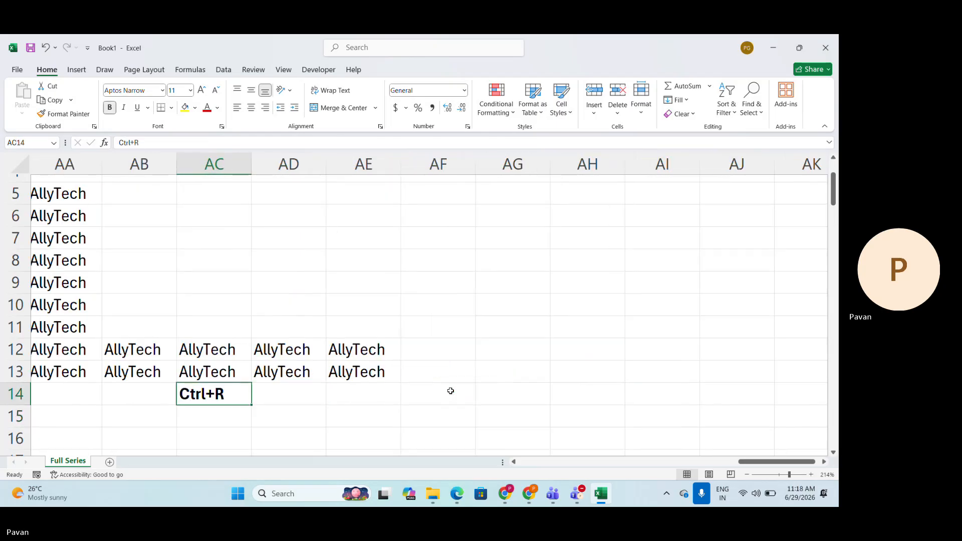
click(511, 303)
text(AllyTech)
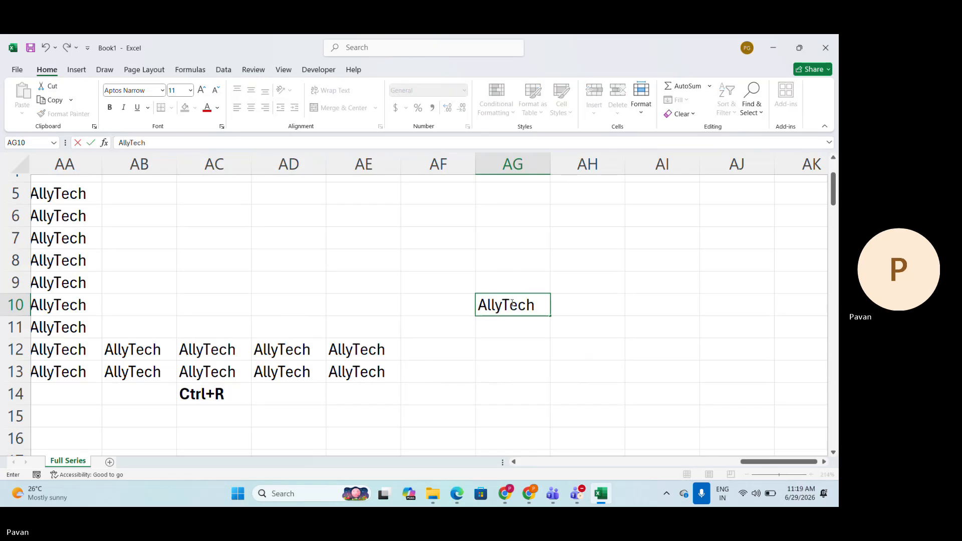
key(Return)
click(511, 303)
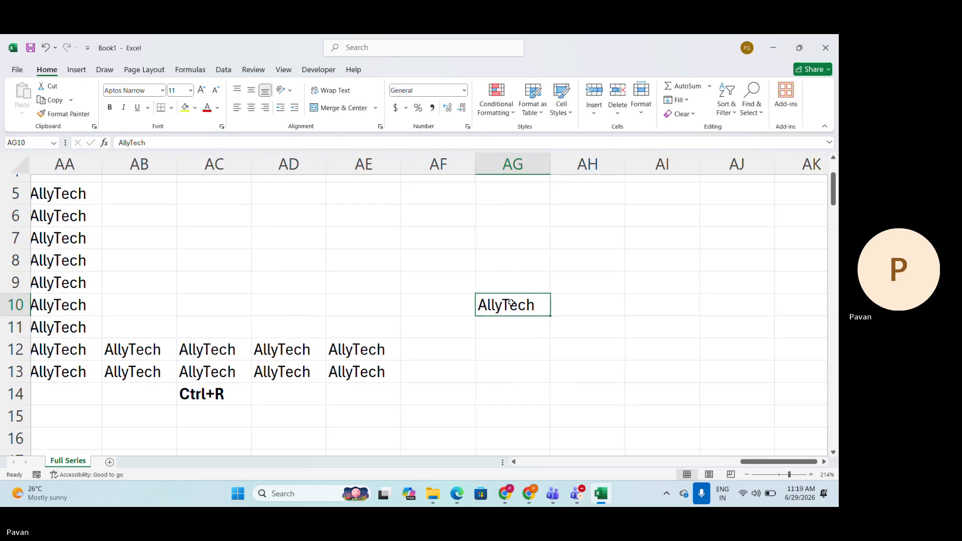
Fill AllyTech from AG10 upward through cell AG2 with Fill Up.
key(shift+Up)
key(shift+Up)
key(shift+Up)
key(shift+Up)
key(shift+Up)
key(shift+Up)
key(shift+Up)
key(shift+Up)
key(shift+Up)
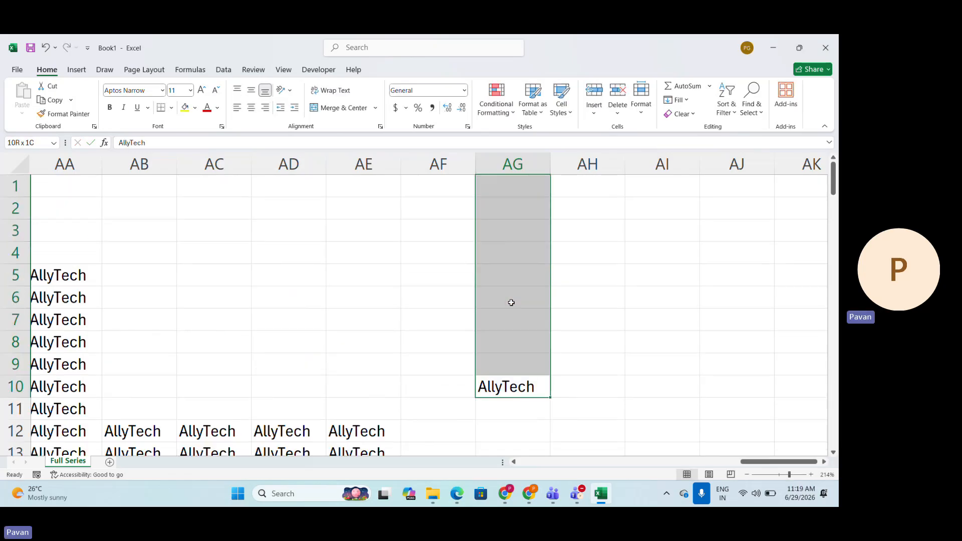
key(shift+Down)
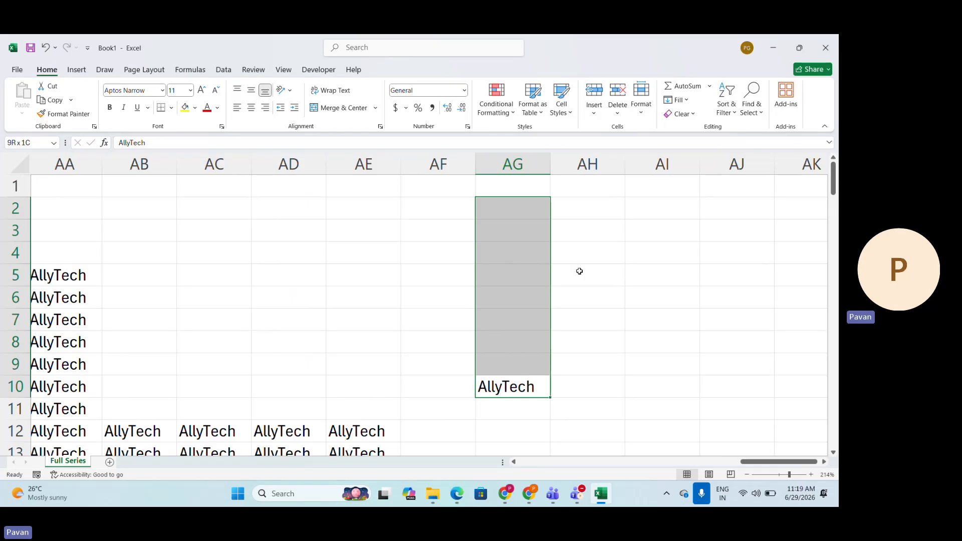
scroll(579, 271, down, 2)
scroll(579, 270, left, 1)
scroll(578, 271, up, 2)
scroll(579, 271, right, 1)
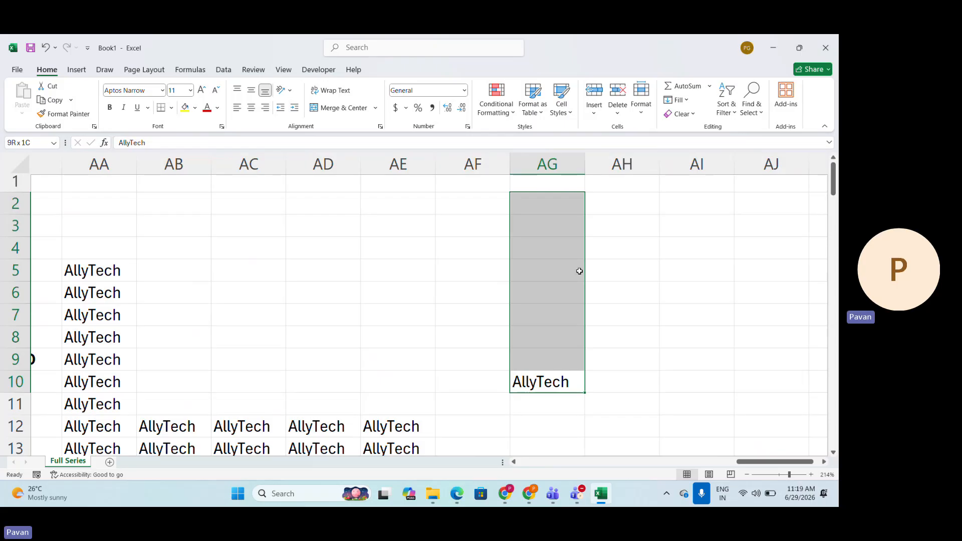
key(alt+h)
key(f)
key(i)
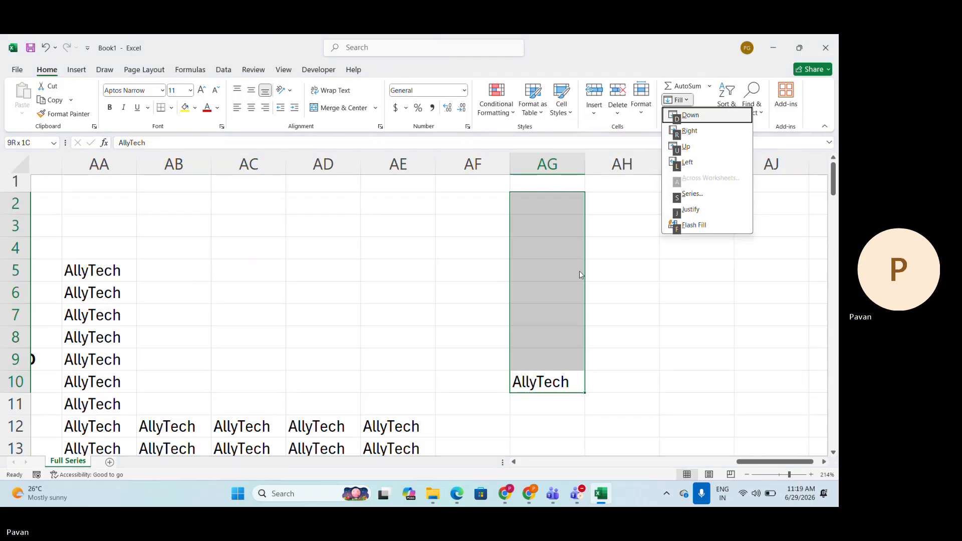
key(u)
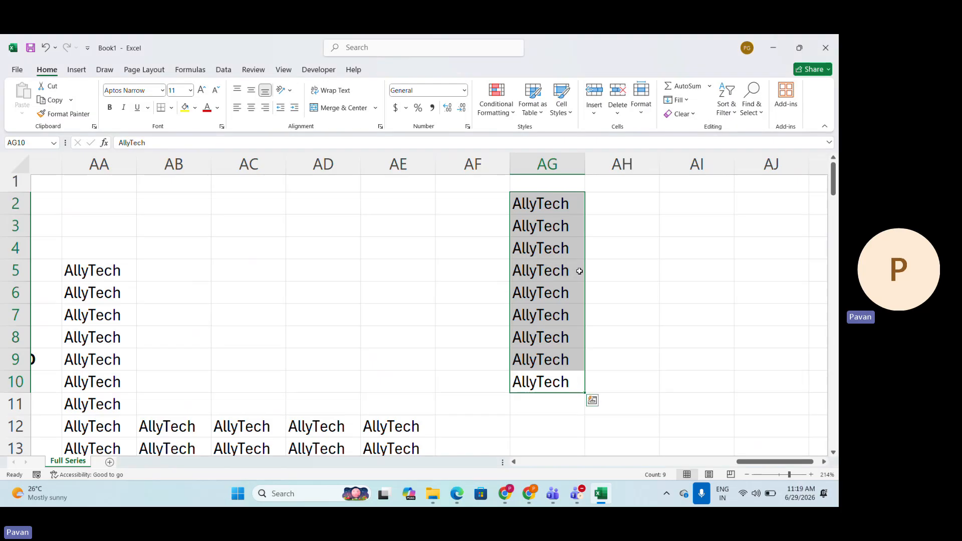
Fill the AllyTech entries in AG9:AG10 back across to column AD with Fill Left.
key(Down)
key(Up)
key(shift+Up)
key(shift+Left)
key(shift+Left)
key(shift+Left)
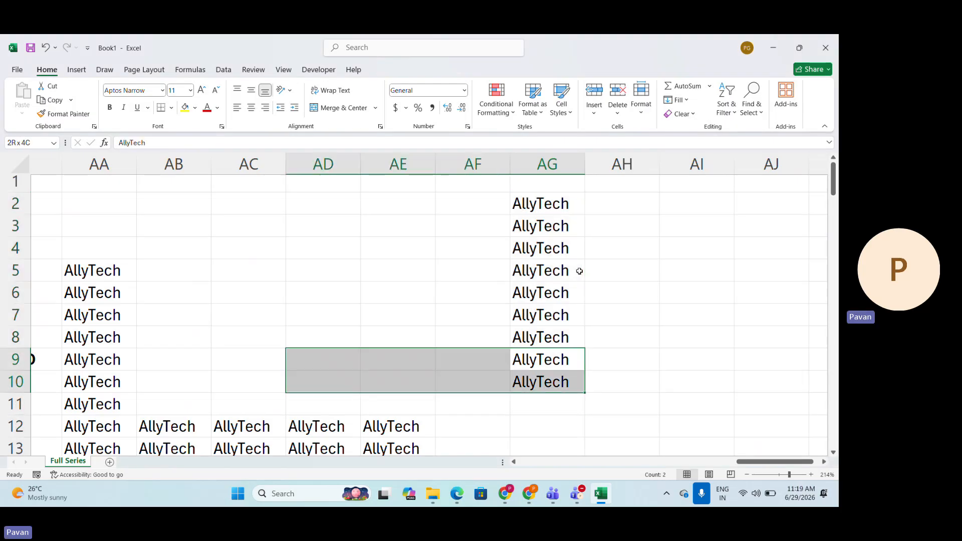
key(alt+h)
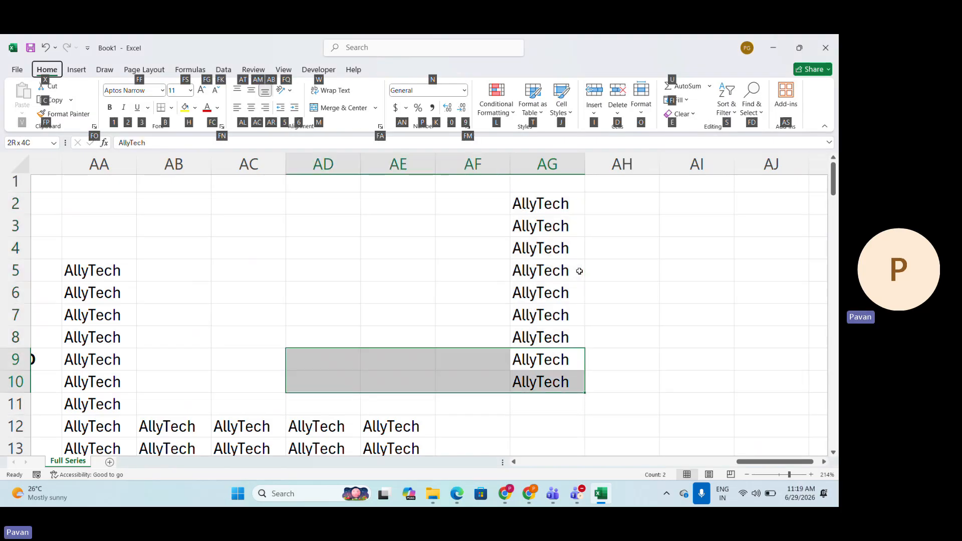
key(f)
key(i)
key(l)
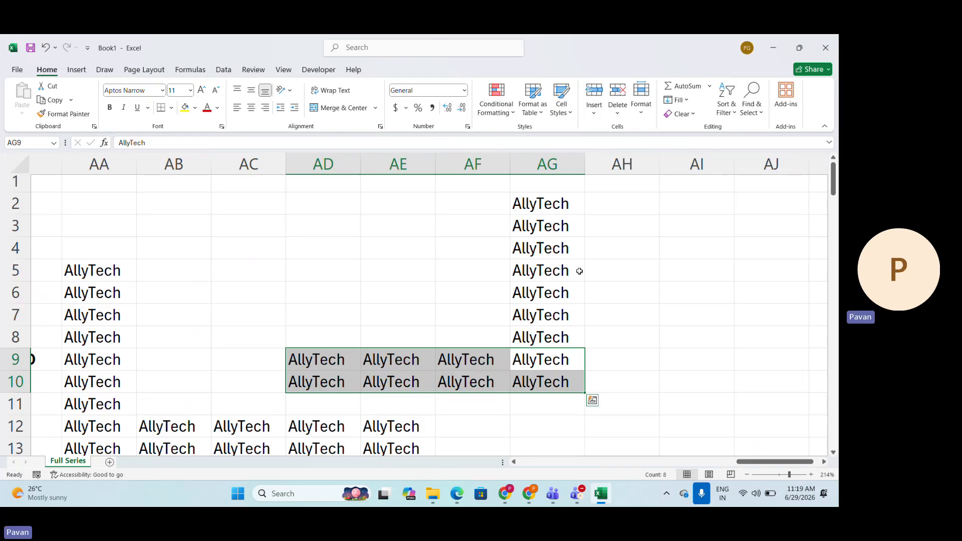
Enter the label L-Left in cell AF11 below the left-filled rows and make it bold.
key(Down)
key(Down)
key(Left)
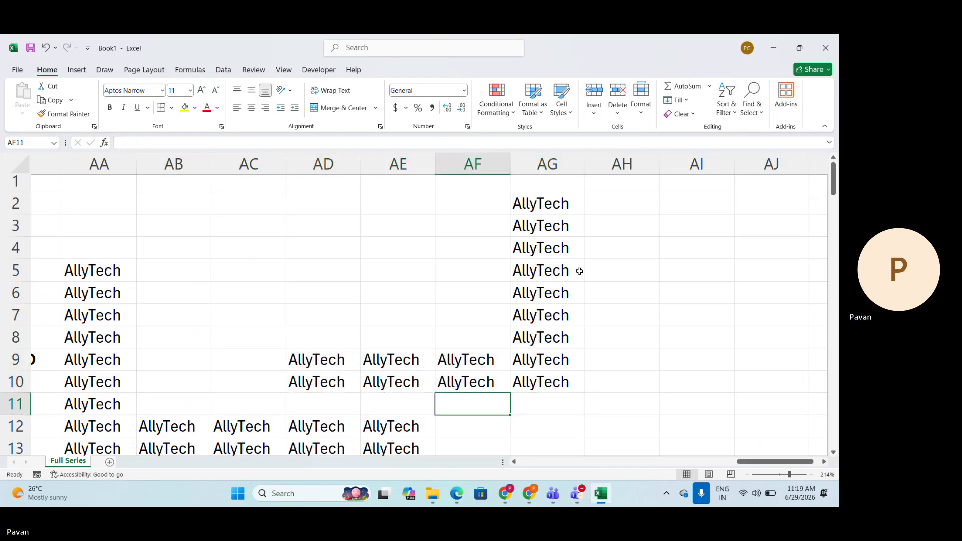
text(L=)
key(BackSpace)
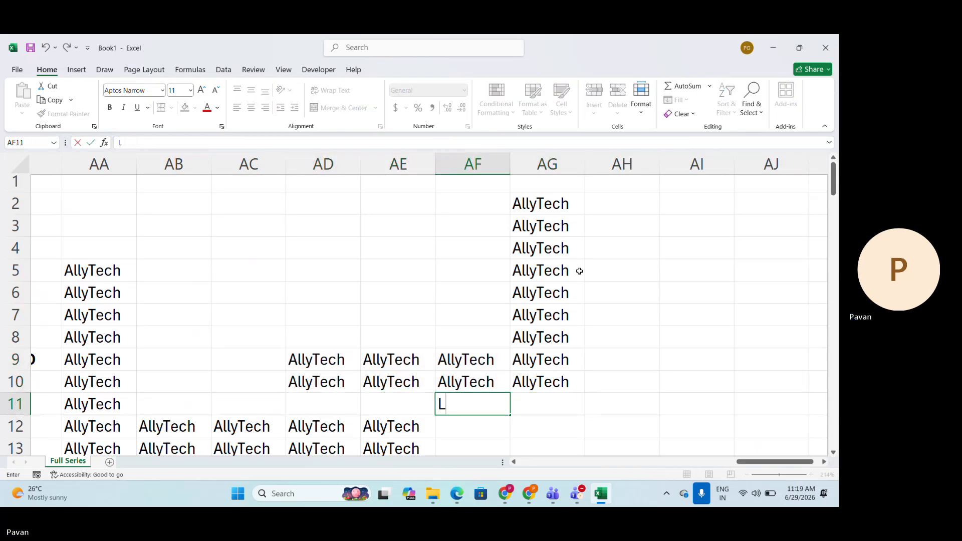
text(-Left)
key(ctrl+b)
key(Right)
Enter the label U-Up in cell AH5 beside the upward-filled column and make it bold.
key(Right)
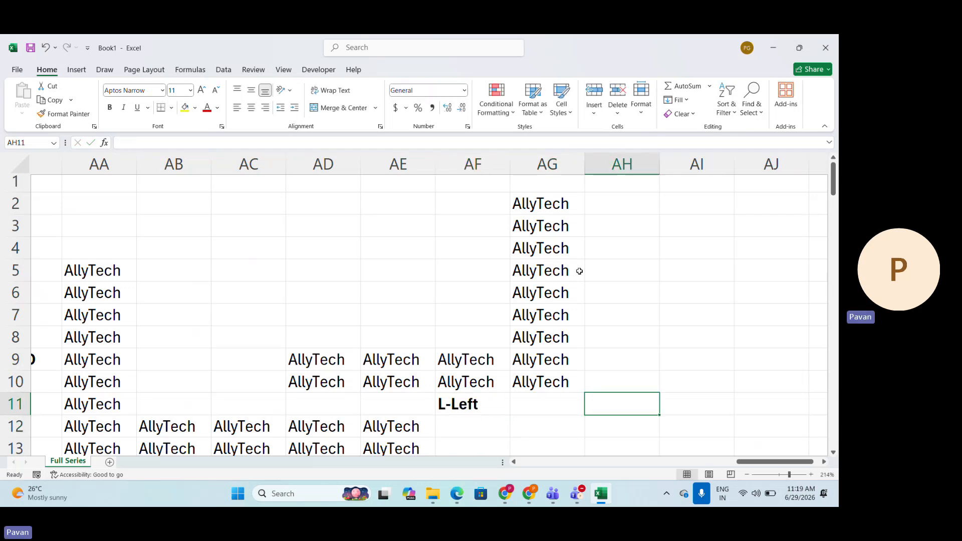
key(Up)
key(Up)
key(Up)
key(Up)
key(Up)
key(Up)
text(=)
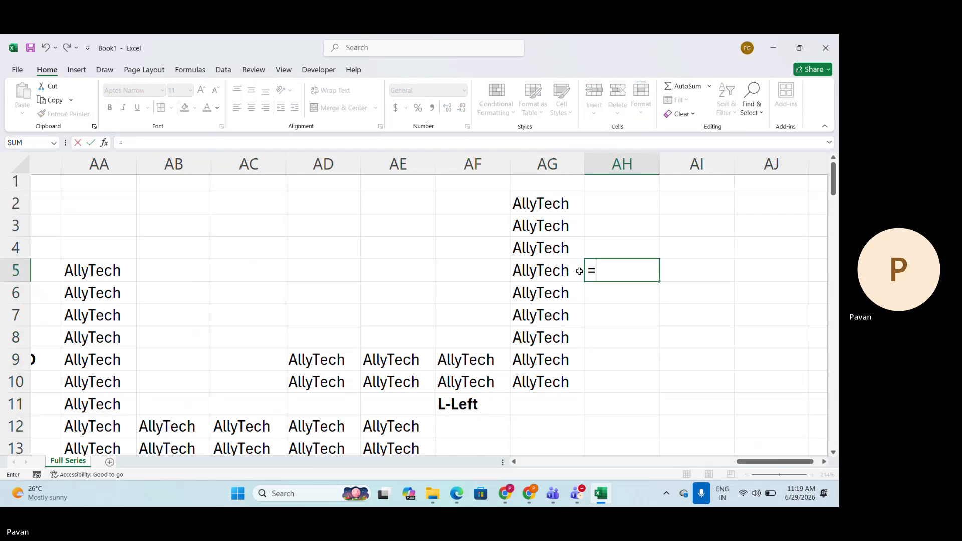
key(BackSpace)
text(U-Up)
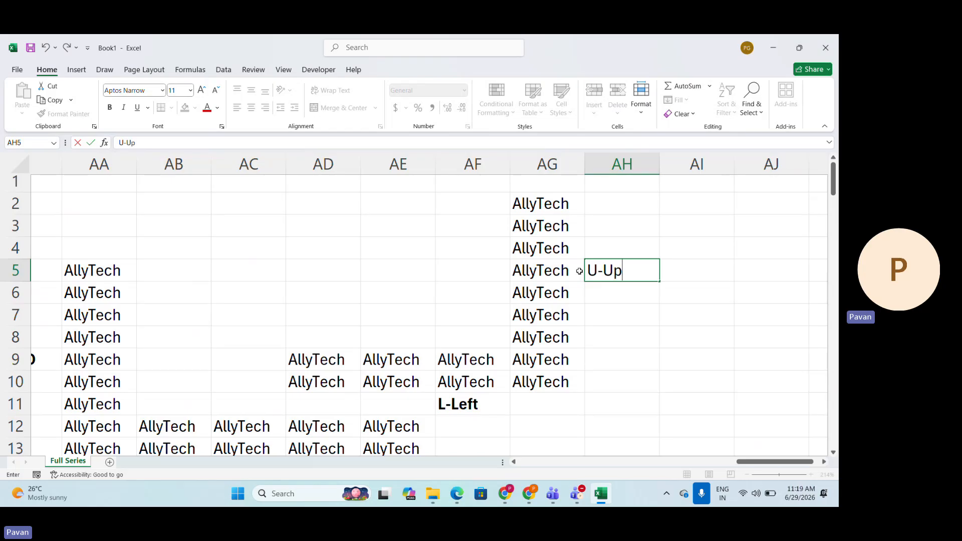
key(Return)
key(Up)
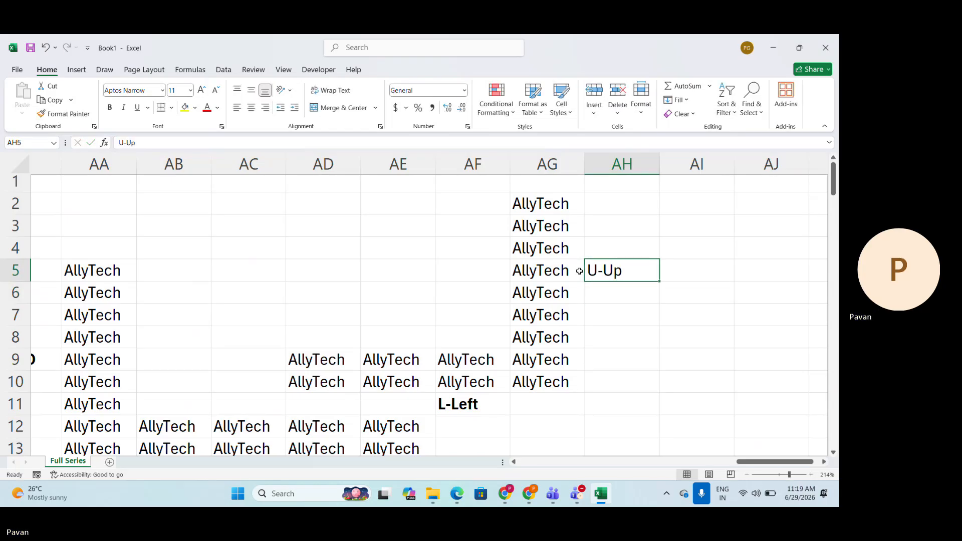
key(ctrl+b)
Switch to the Teams meeting window and stop sharing the screen.
scroll(397, 300, down, 5)
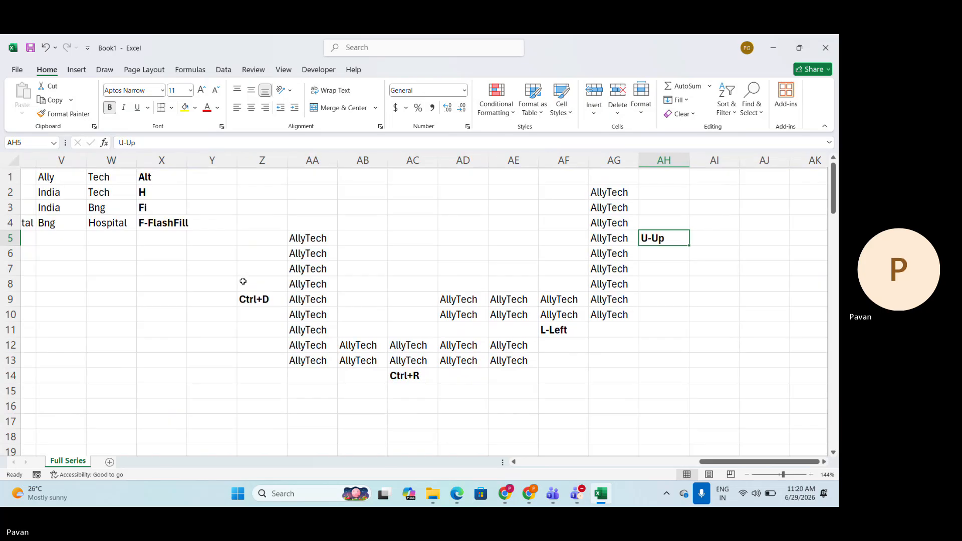
scroll(242, 281, left, 8)
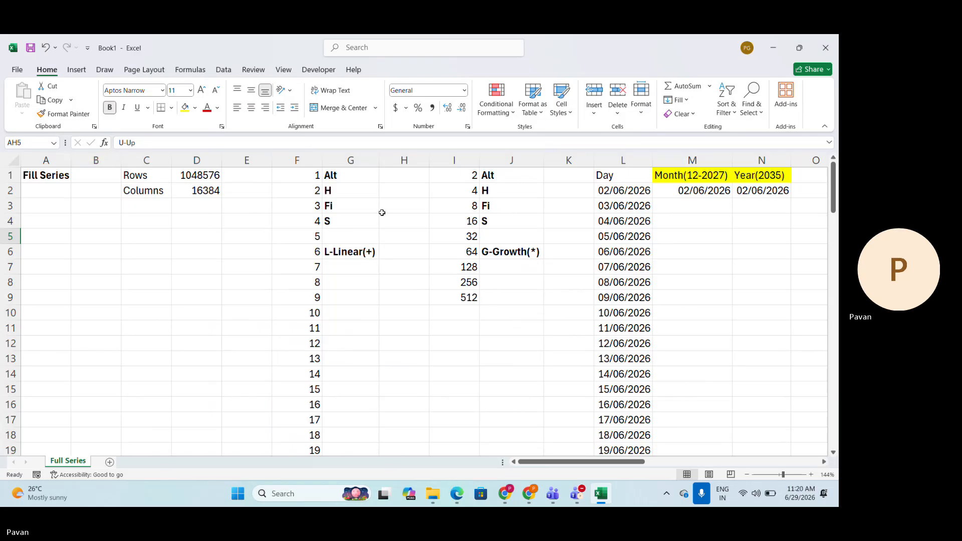
click(819, 334)
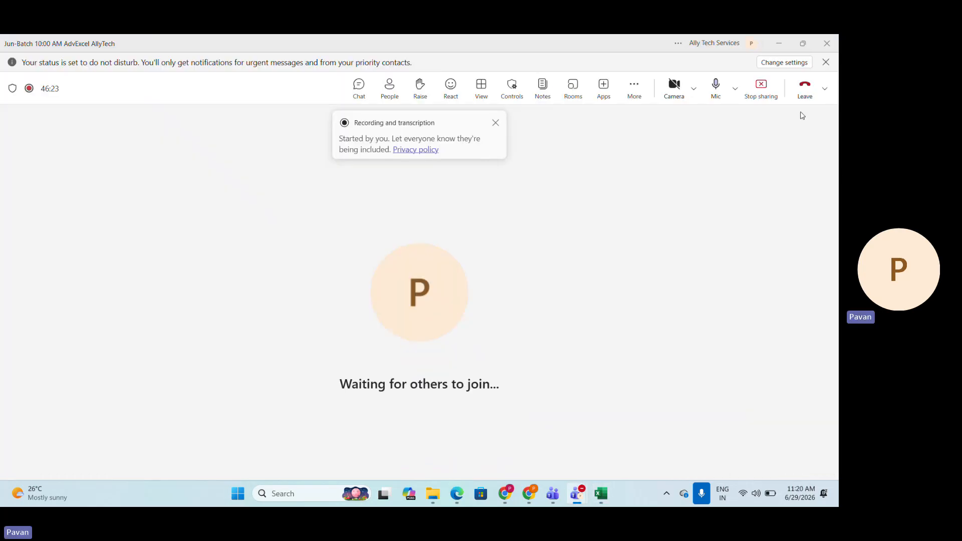
click(762, 97)
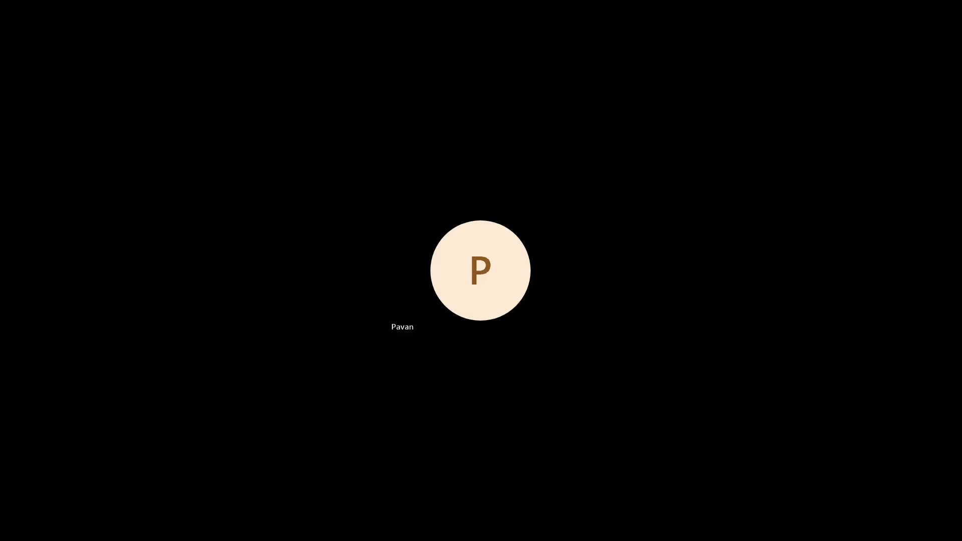